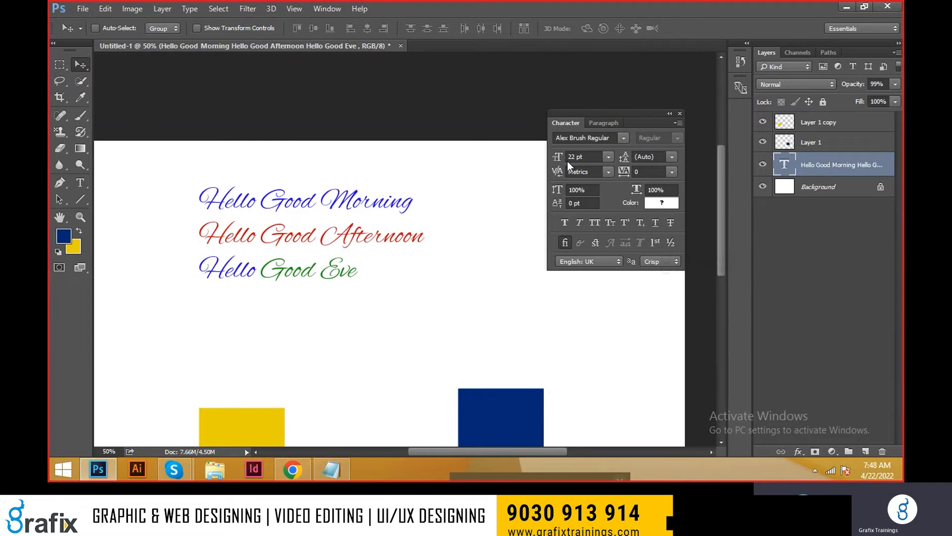
Step: Select the three-line greeting text layer and apply Faux Bold to it
right_click(383, 201)
click(386, 205)
right_click(384, 202)
click(395, 207)
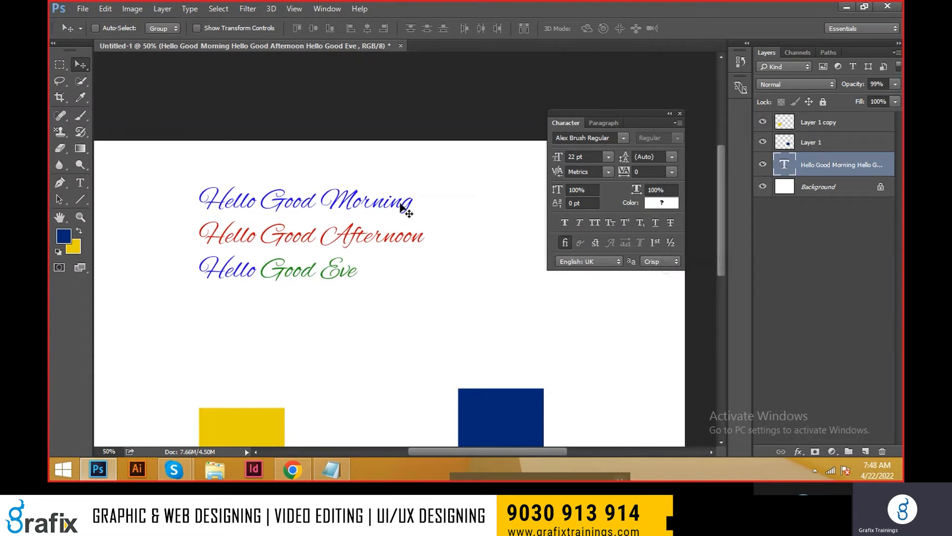
click(567, 230)
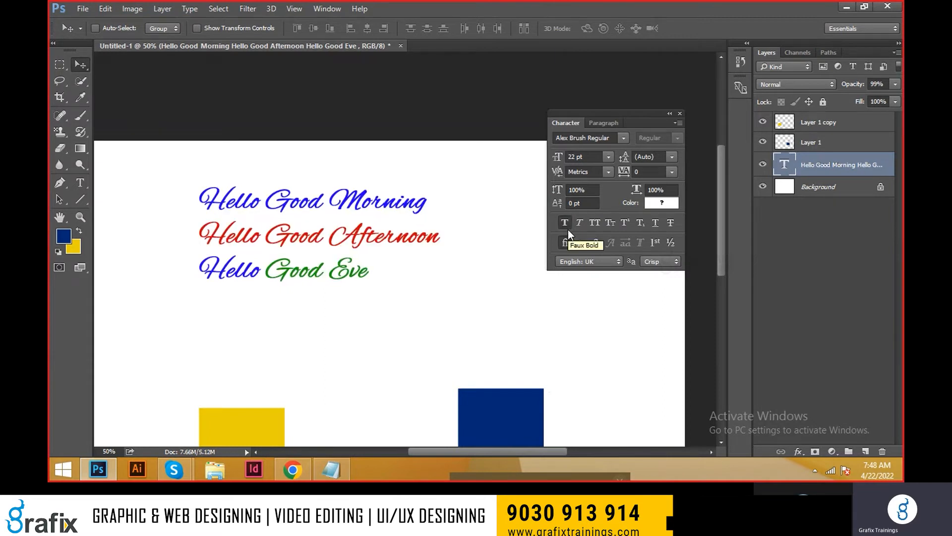
click(567, 229)
click(567, 229)
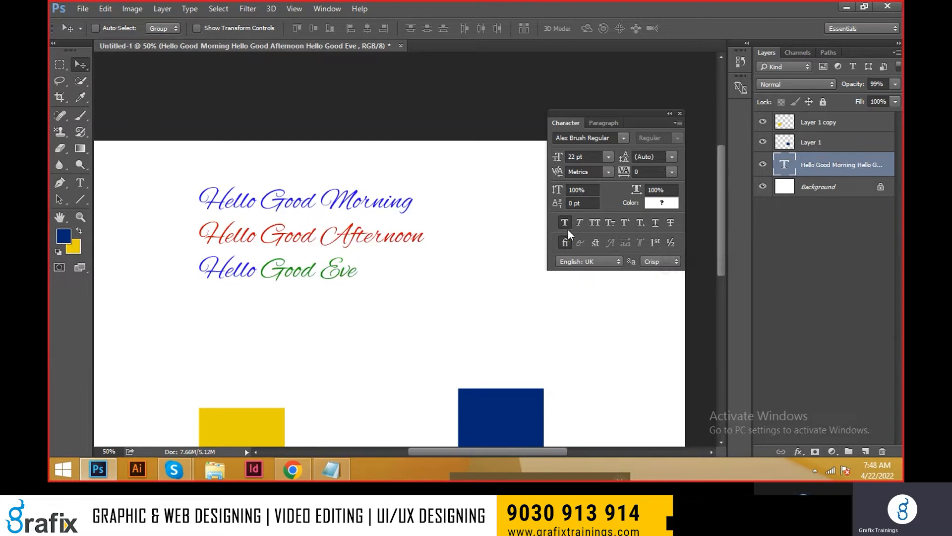
click(568, 230)
click(566, 223)
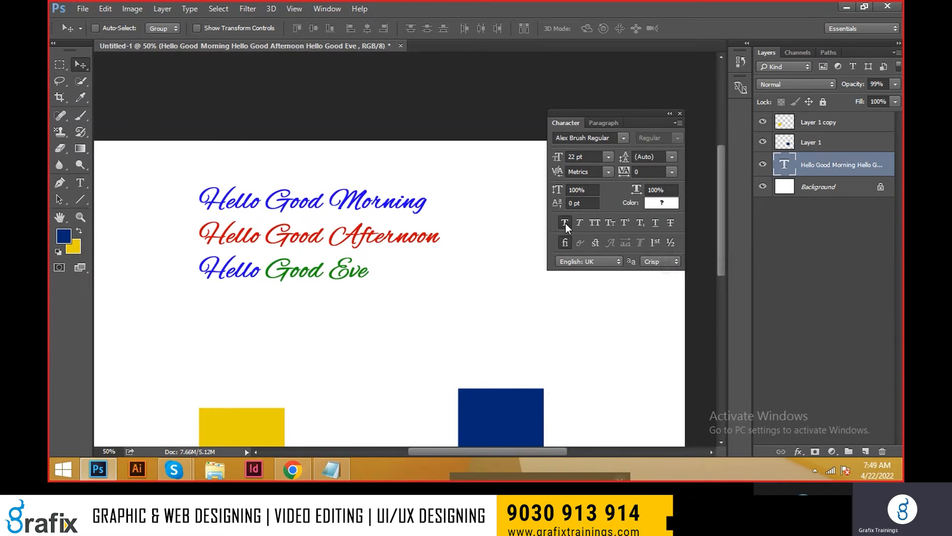
Step: Try Faux Italic on the greeting text and turn it back off
click(573, 229)
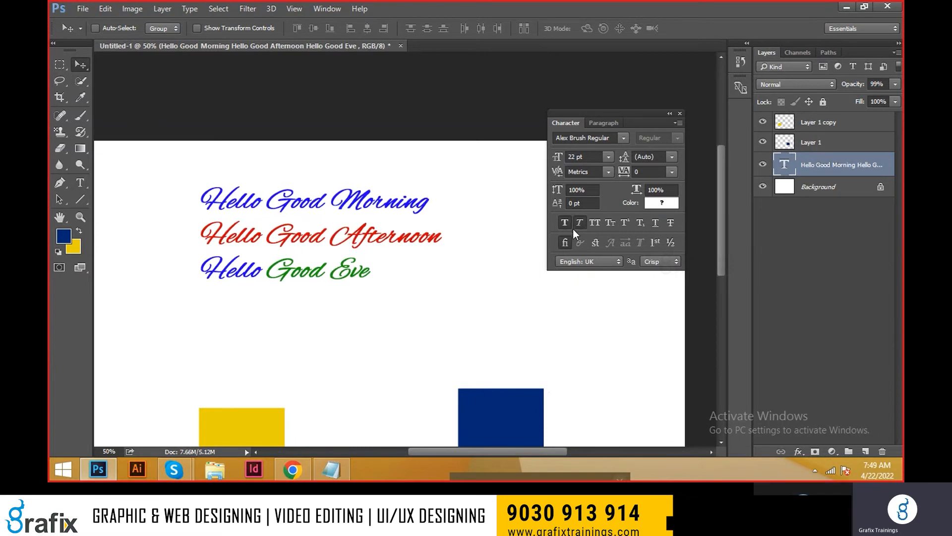
click(581, 227)
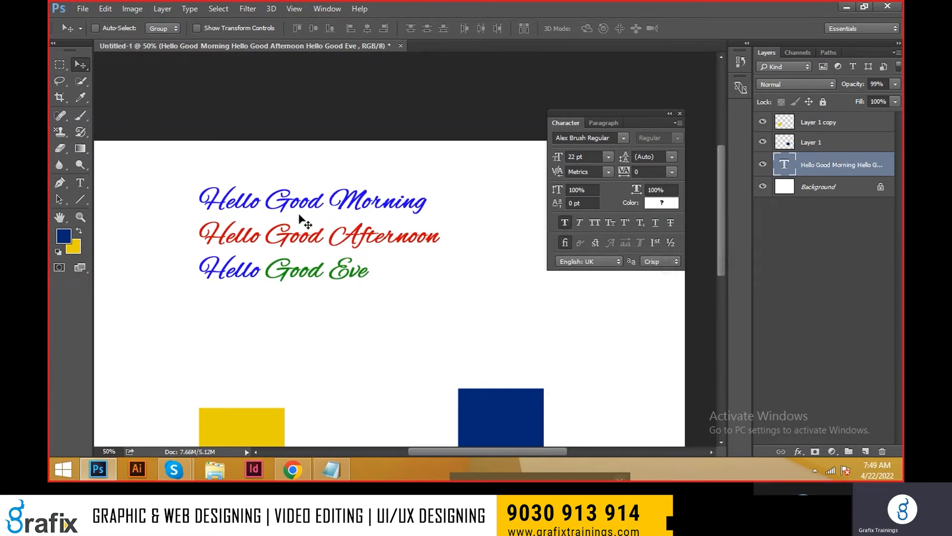
Step: Select all the characters of the greeting text and convert them to All Caps
right_click(332, 233)
click(347, 243)
key(t)
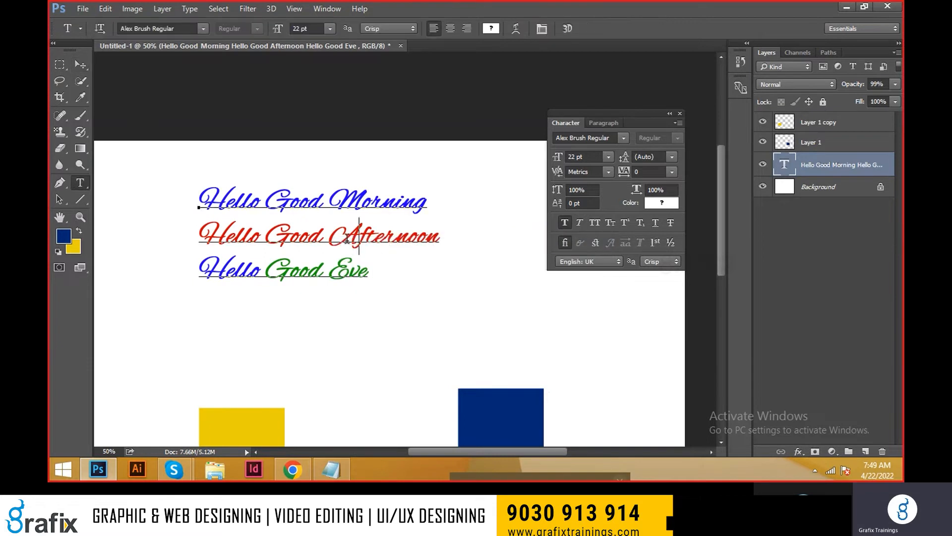
click(347, 241)
key(ctrl+a)
key(ctrl+Return)
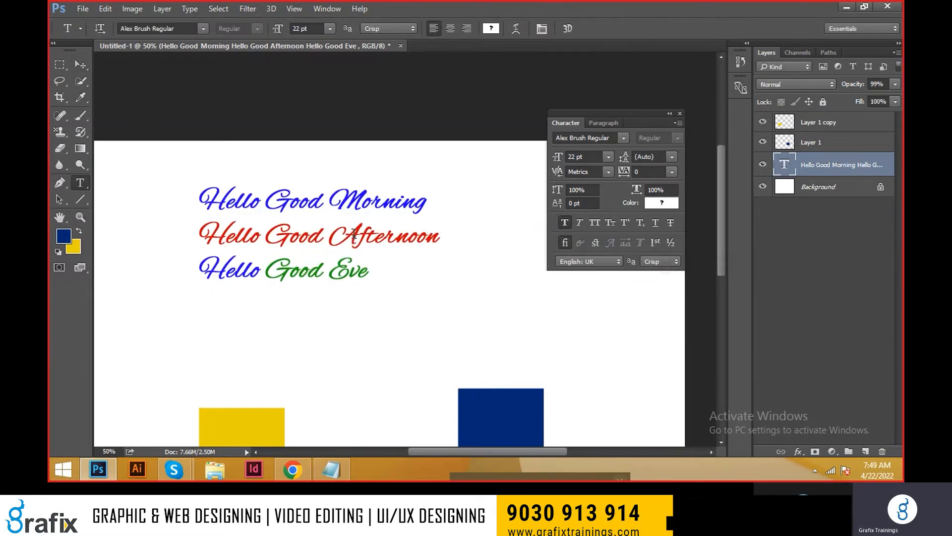
drag(285, 203, 272, 200)
drag(301, 232, 339, 232)
key(ctrl+a)
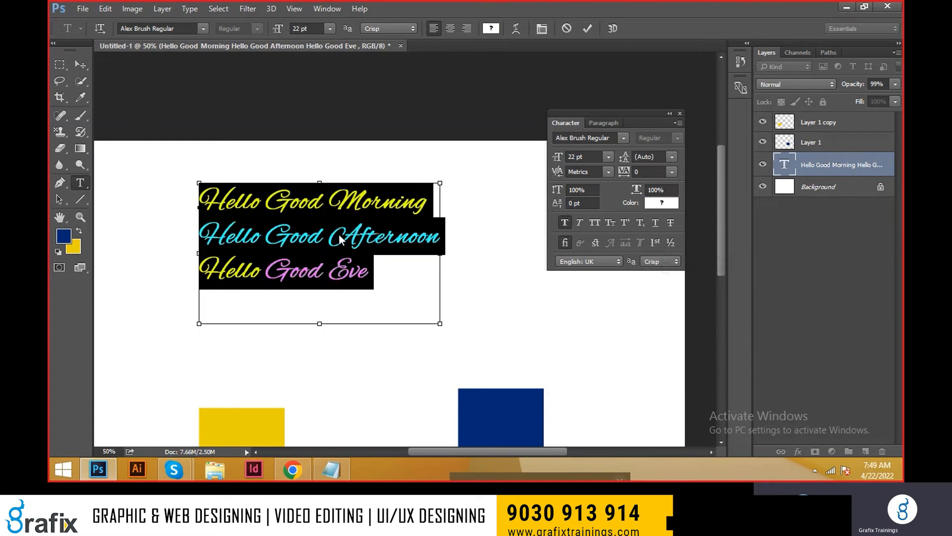
key(ctrl+shift+k)
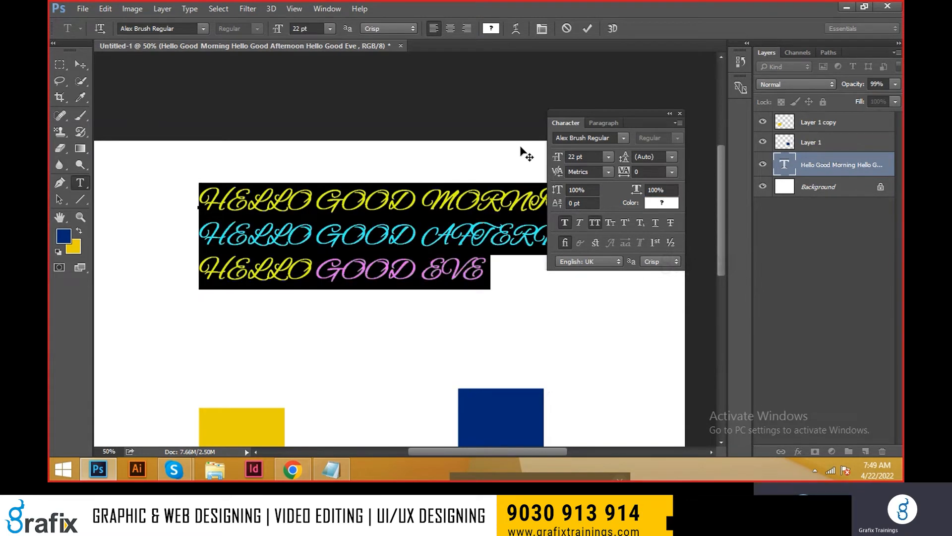
Step: Move the Character panel clear of the greeting text and toggle All Caps repeatedly, leaving it off
drag(612, 114, 587, 262)
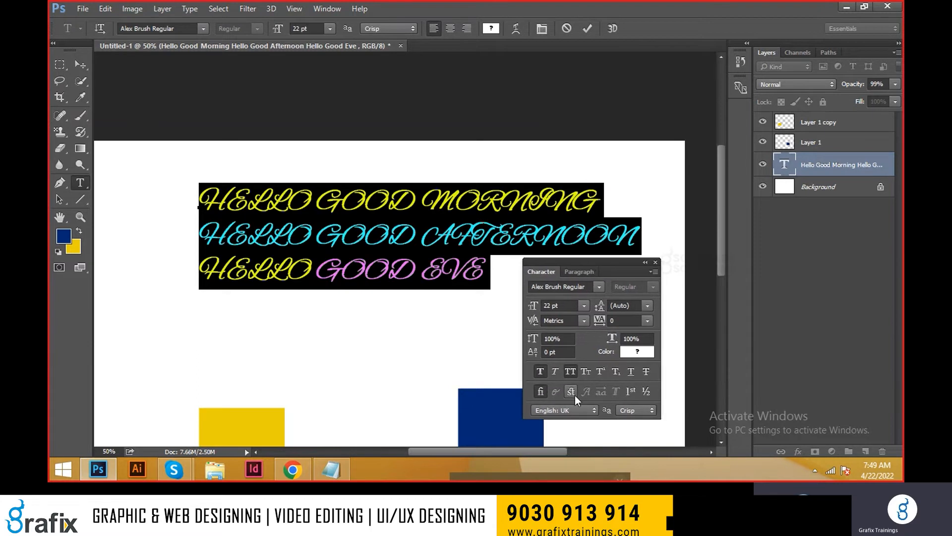
click(571, 369)
click(570, 368)
click(571, 369)
click(571, 368)
click(570, 369)
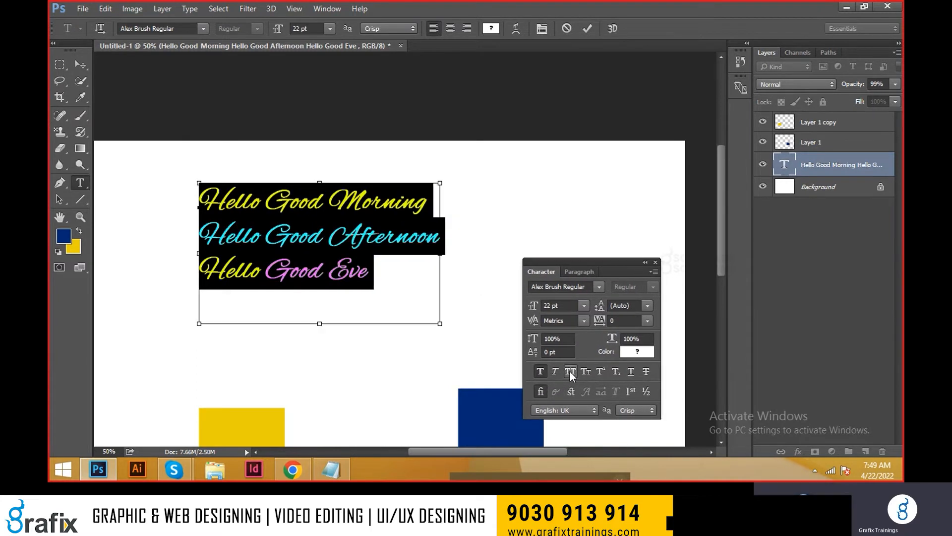
click(569, 371)
click(570, 371)
Step: Switch to the text tool shortcuts file in Notepad and highlight the change case, superscript and subscript entries
key(alt+Tab)
drag(411, 412, 107, 377)
scroll(107, 378, down, 1)
drag(219, 401, 50, 380)
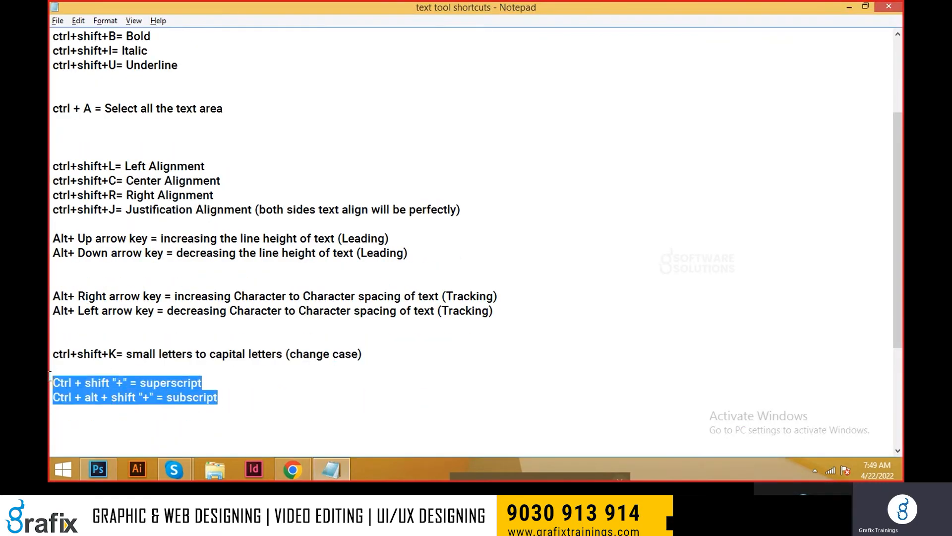
drag(107, 369, 49, 352)
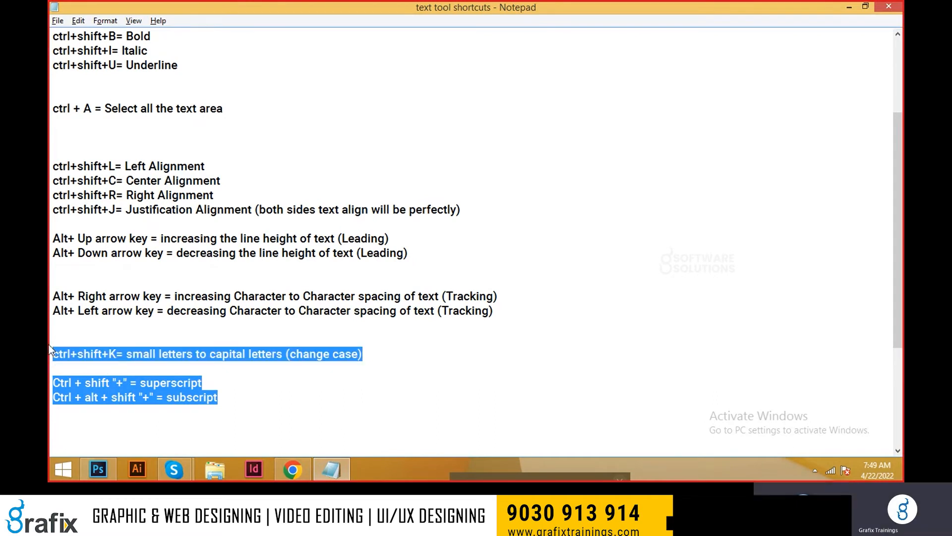
Step: Return to Photoshop, commit the greeting text and start a new text layer below it reading "H2O"
key(alt+Tab)
click(349, 243)
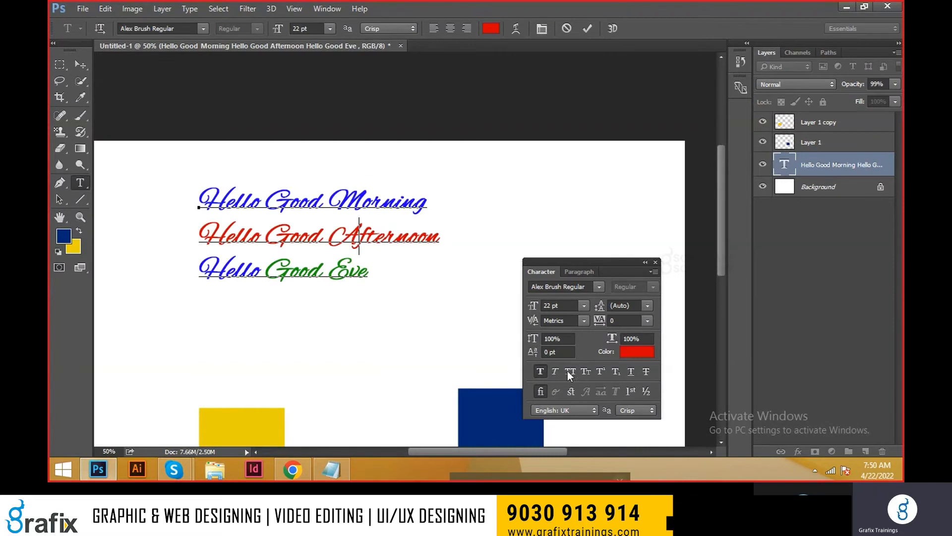
click(374, 304)
key(ctrl+Return)
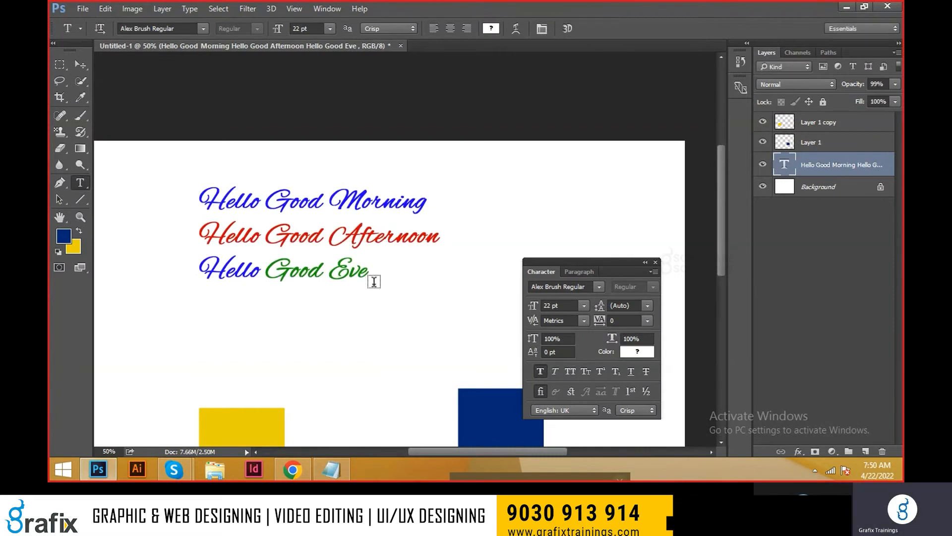
click(356, 323)
text(H2O)
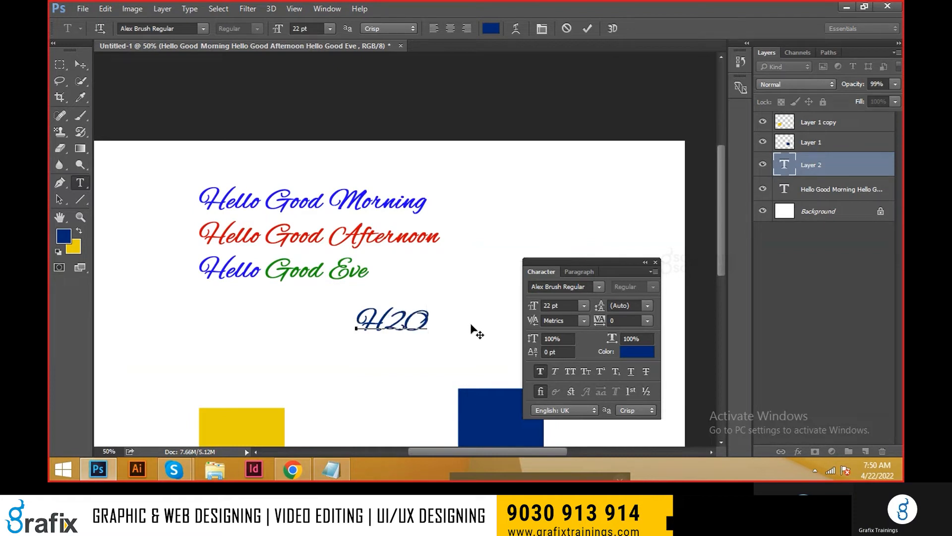
Step: Set the font of the entire H2O text to Arial Bold
key(ctrl+a)
click(589, 290)
text(arial)
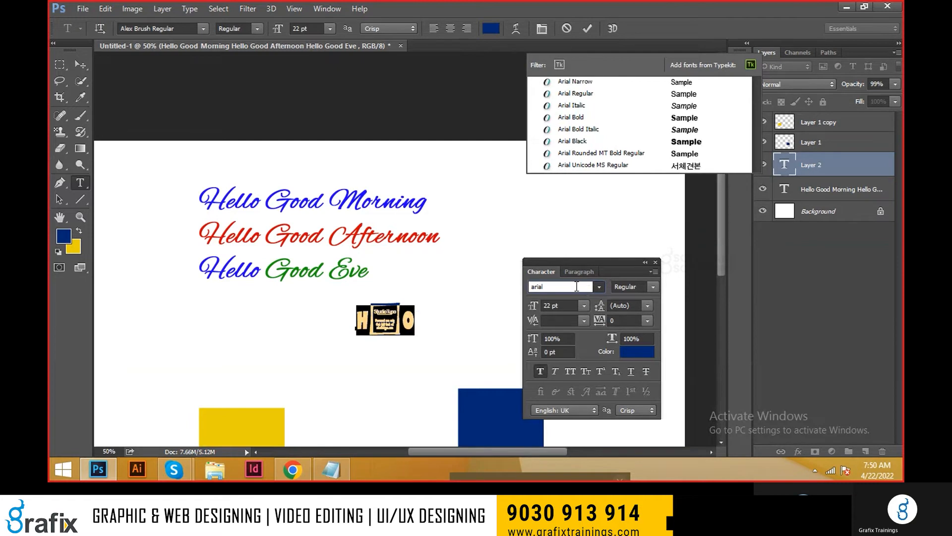
click(599, 117)
Step: Format the 2 in H2O as subscript and commit the text
click(395, 321)
drag(390, 317, 378, 320)
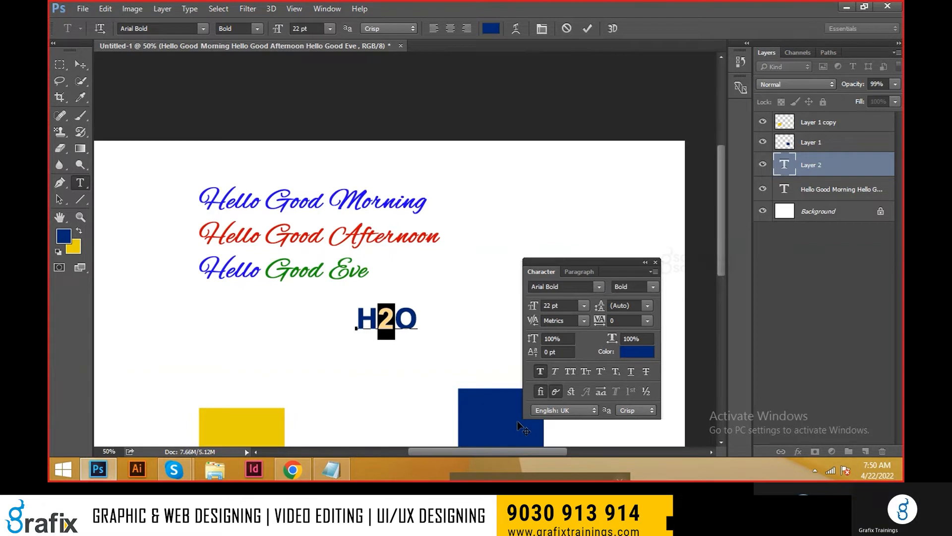
click(616, 372)
key(ctrl+Return)
Step: Duplicate the H2O text beside the original and replace the copy's content with "10th class"
drag(477, 323, 418, 318)
key(Escape)
double_click(418, 319)
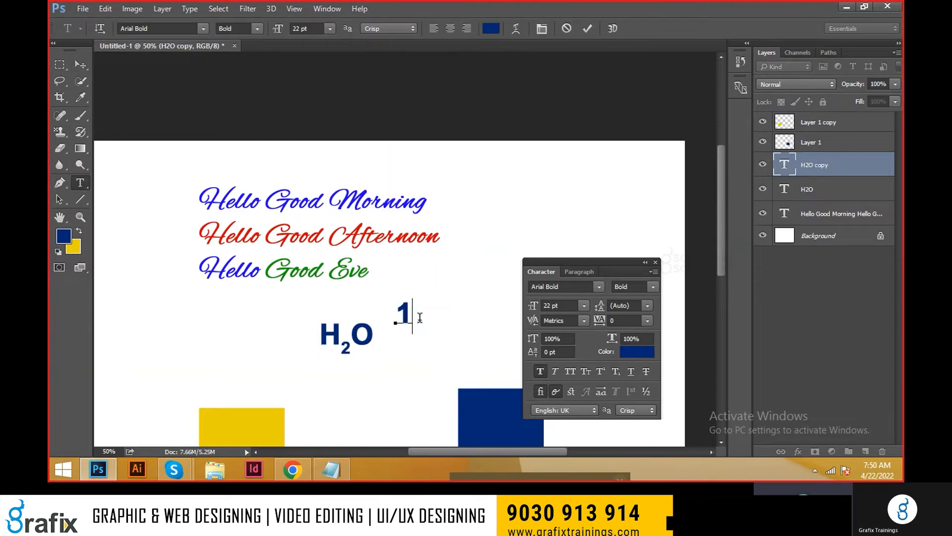
text(10th clas)
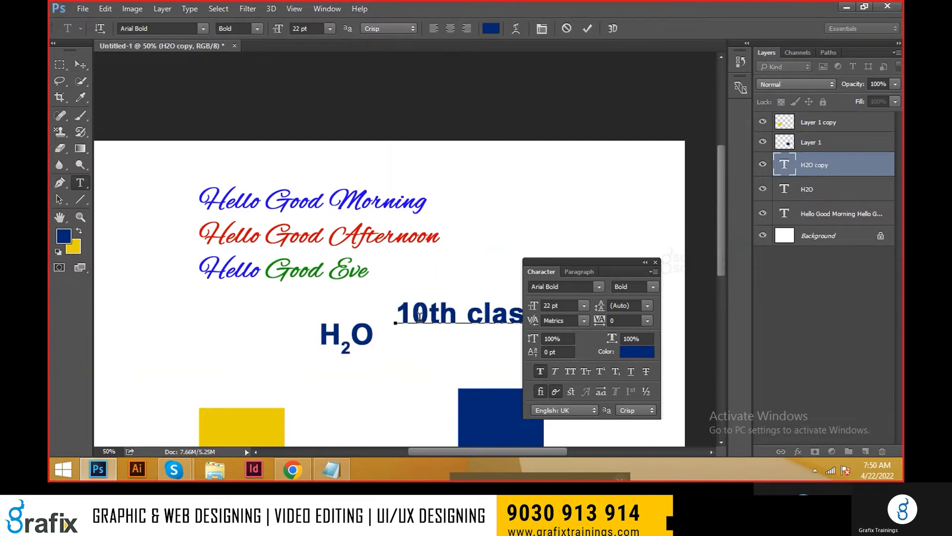
Step: Format the "th" in "10th class" as superscript, comparing it with subscript, and commit the text
drag(454, 310, 423, 313)
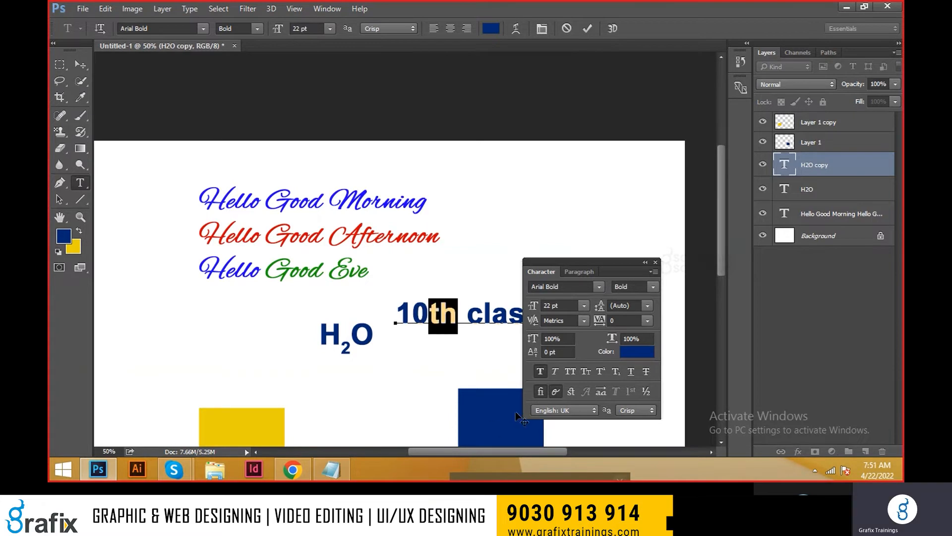
click(600, 373)
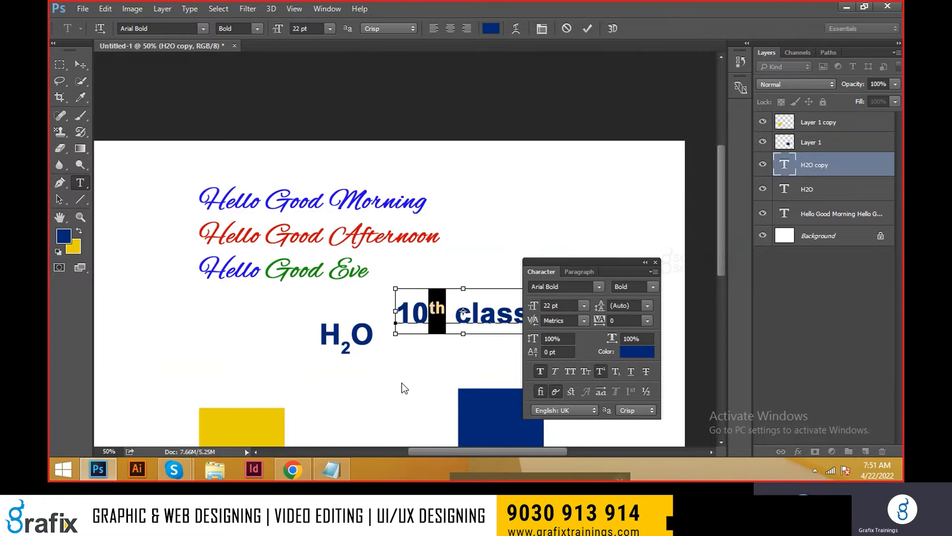
key(ctrl+alt+shift+equal)
key(ctrl+alt+shift+equal)
key(ctrl+alt+shift+equal)
key(ctrl+alt+shift+equal)
key(ctrl+alt+shift+equal)
key(ctrl+alt+shift+equal)
key(ctrl+alt+shift+equal)
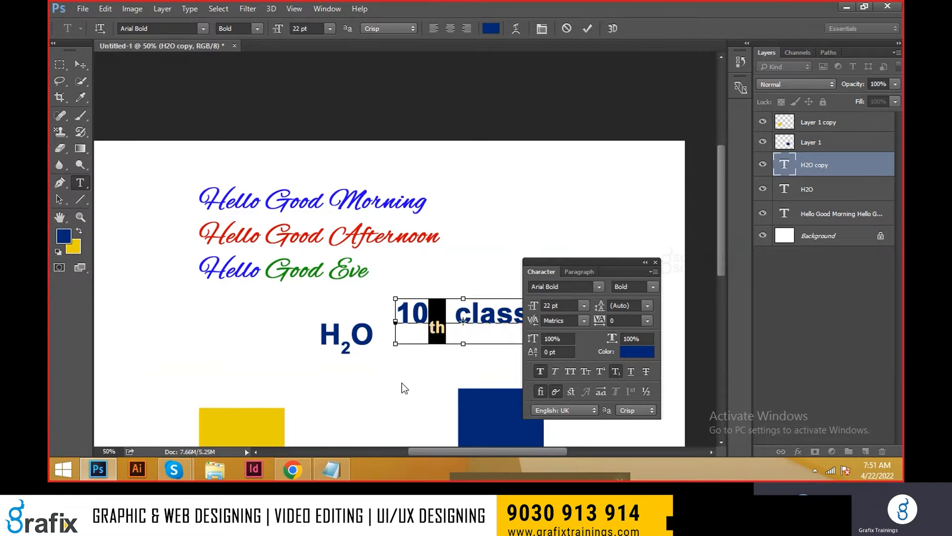
key(ctrl+shift+equal)
key(ctrl+Return)
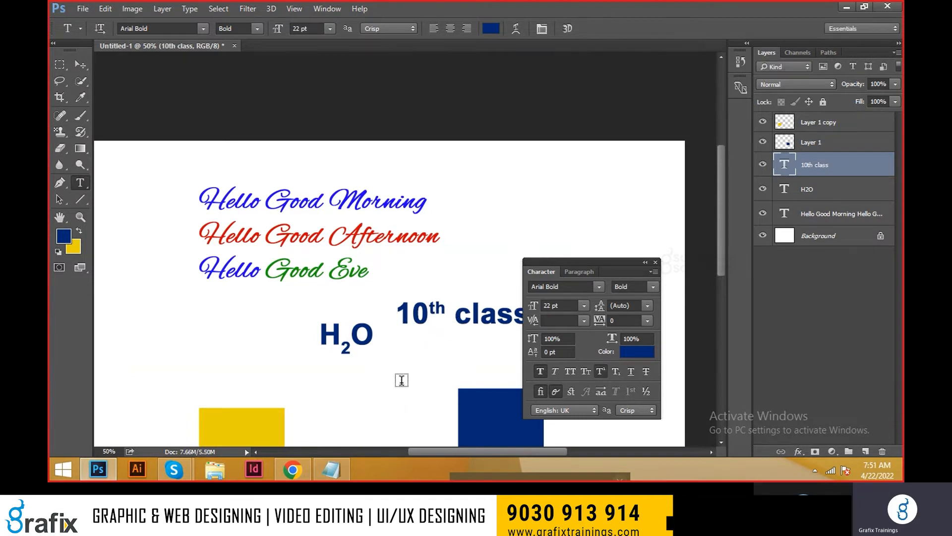
Step: Apply Strikethrough to the "10th class" text, move the Character panel off it, and show the Paragraph settings
key(v)
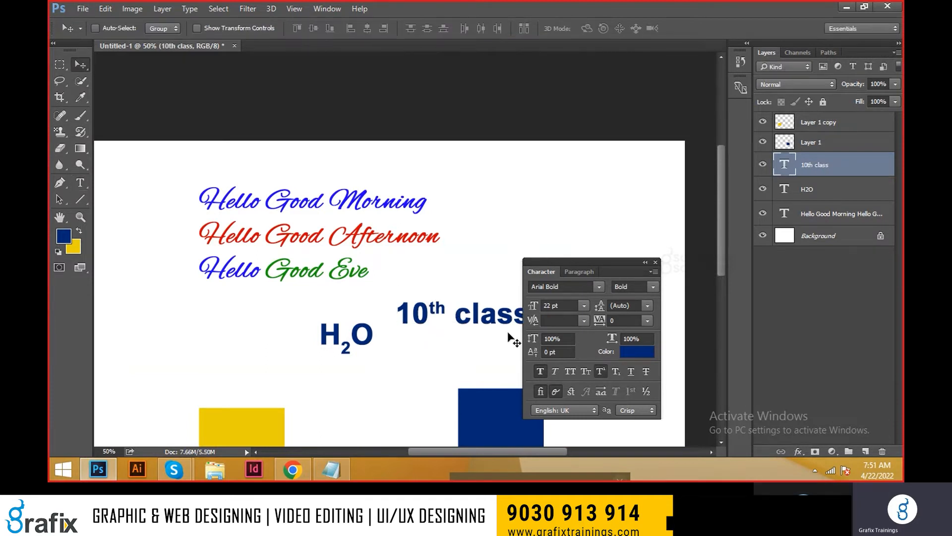
click(631, 371)
drag(569, 263, 237, 252)
click(316, 366)
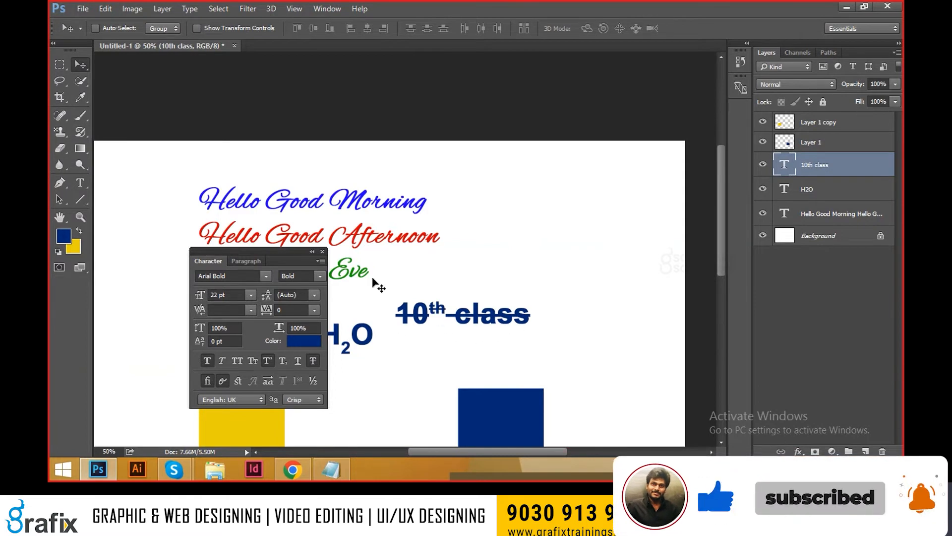
drag(261, 254, 308, 213)
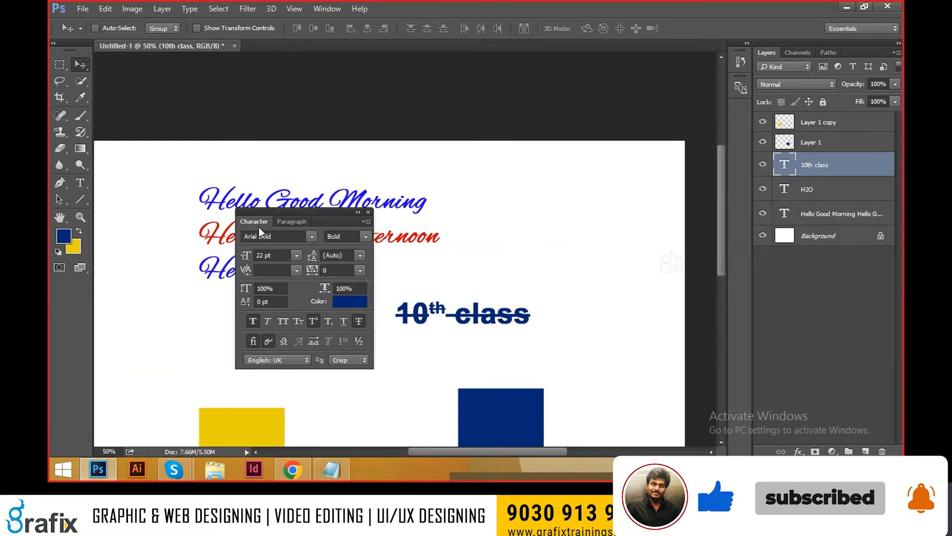
click(307, 222)
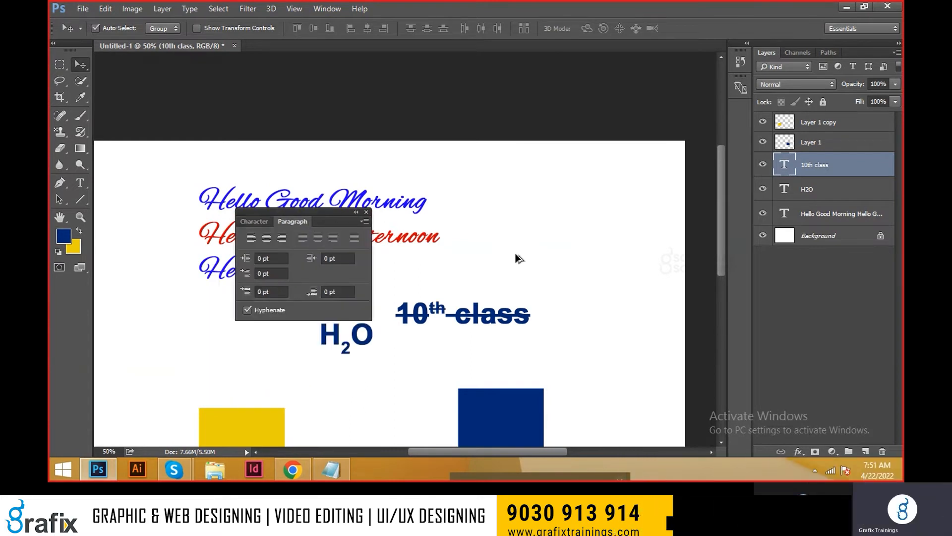
Step: Delete the blue and yellow rectangles from the canvas, moving the Paragraph panel out of the way
scroll(520, 250, down, 2)
right_click(489, 301)
click(500, 303)
key(Delete)
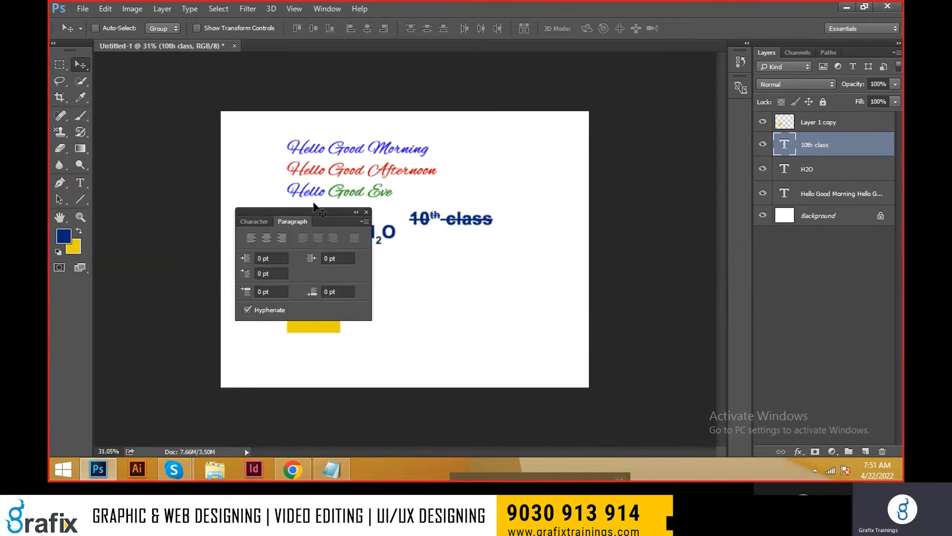
drag(316, 219, 671, 152)
right_click(314, 298)
click(319, 301)
key(Delete)
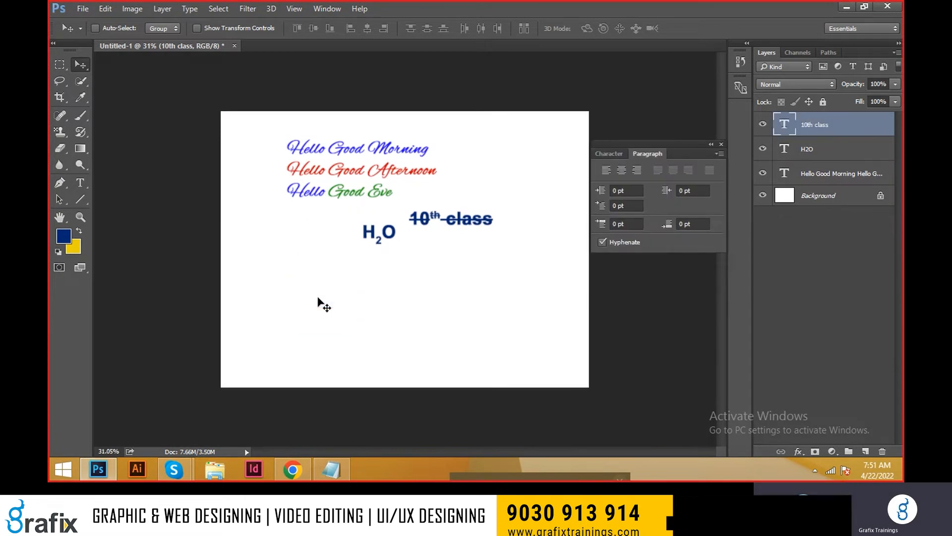
key(alt+Tab)
drag(604, 152, 547, 154)
key(alt+Tab)
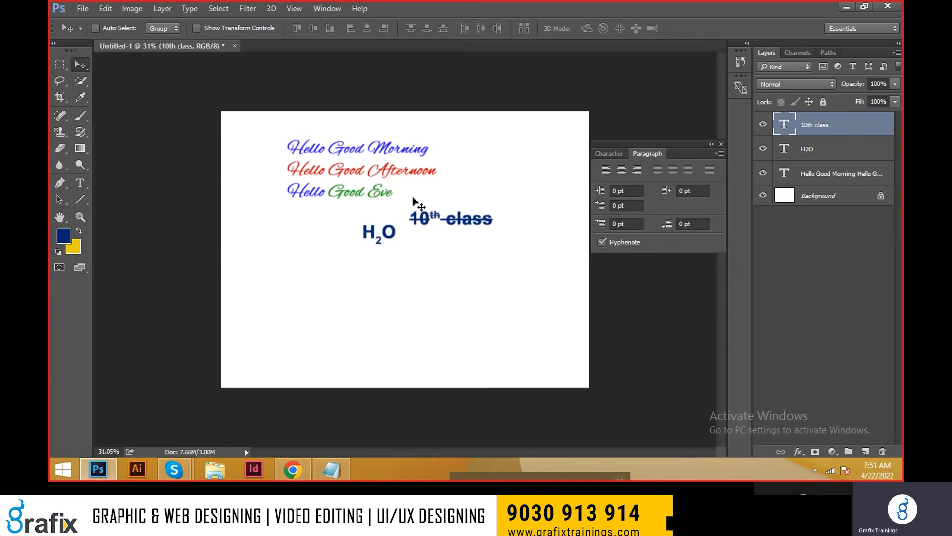
right_click(378, 235)
click(389, 246)
drag(379, 233, 286, 258)
key(t)
click(301, 261)
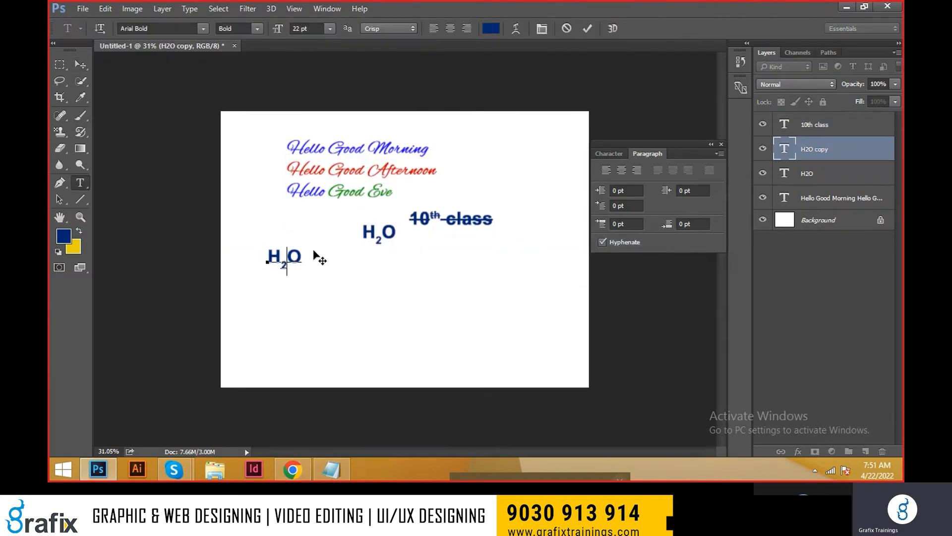
key(Escape)
key(v)
key(Delete)
Step: Move the H2O copy to open space below the greeting lines, replace its content with "Oncology" and commit it, adjusting its position
drag(372, 247, 263, 272)
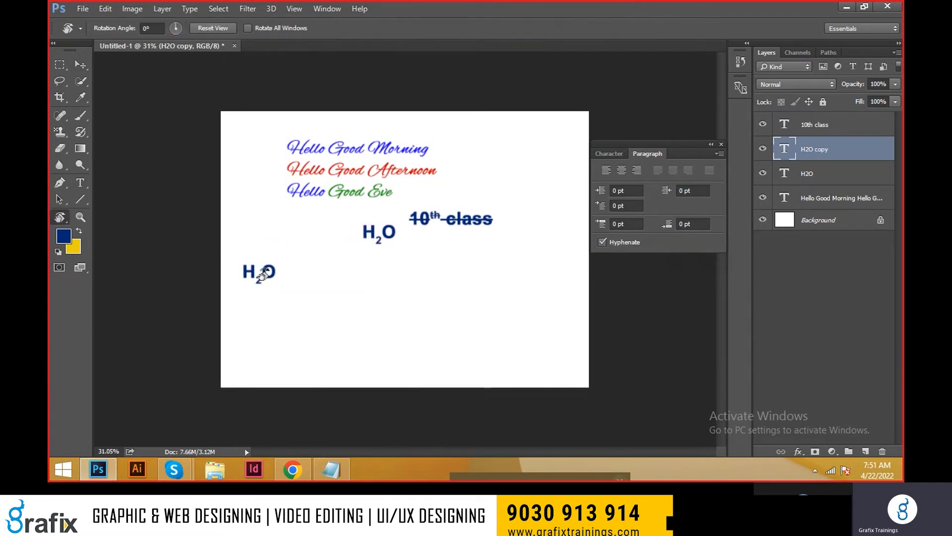
key(t)
double_click(264, 271)
text(Oncology)
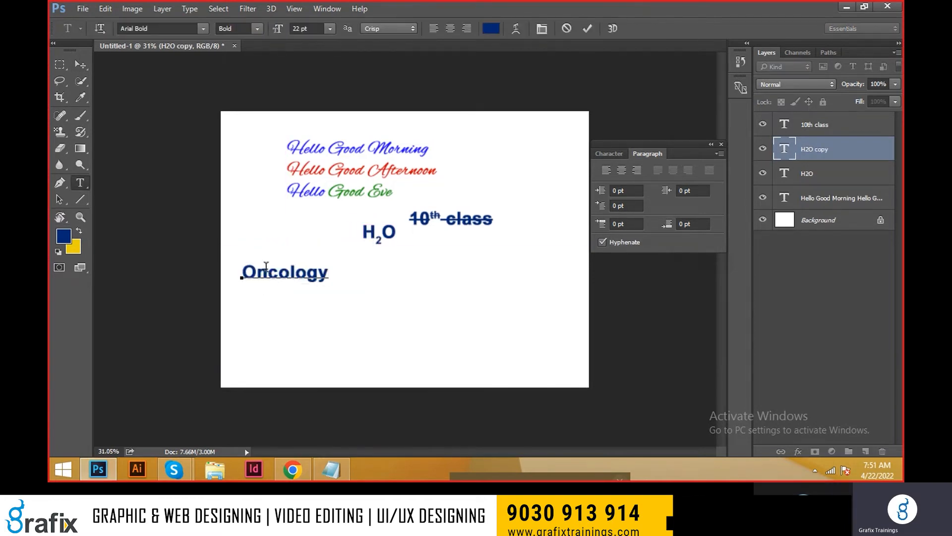
key(ctrl+Return)
key(v)
drag(337, 274, 336, 254)
Step: Copy the three Oncology paragraphs from the Apollo Hospitals page in the browser and paste them as point text below the "Oncology" heading in Photoshop
key(t)
click(248, 301)
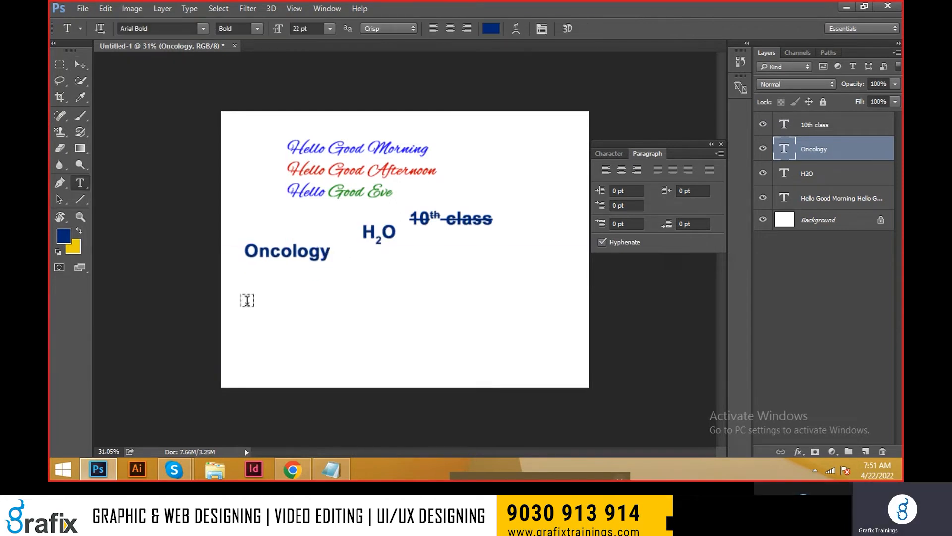
key(alt+Tab)
drag(705, 357, 544, 189)
key(ctrl+c)
key(alt+Tab)
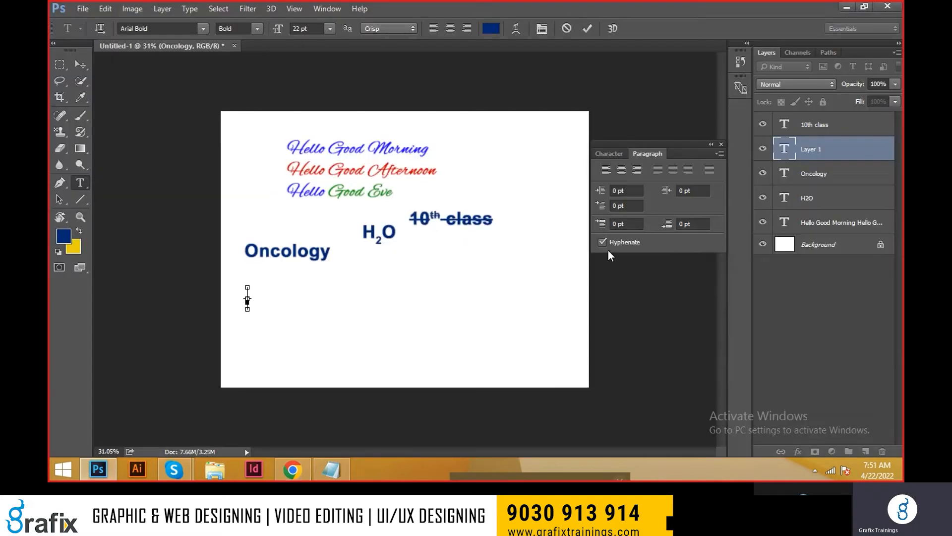
key(ctrl+v)
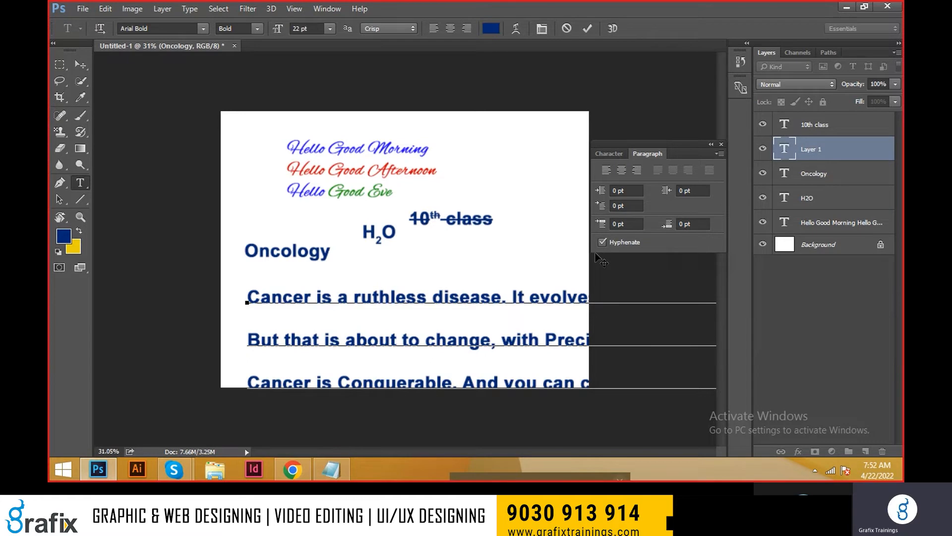
Step: Examine how the Oncology paragraphs wrap on the browser page, and return to the Photoshop document
key(alt+Tab)
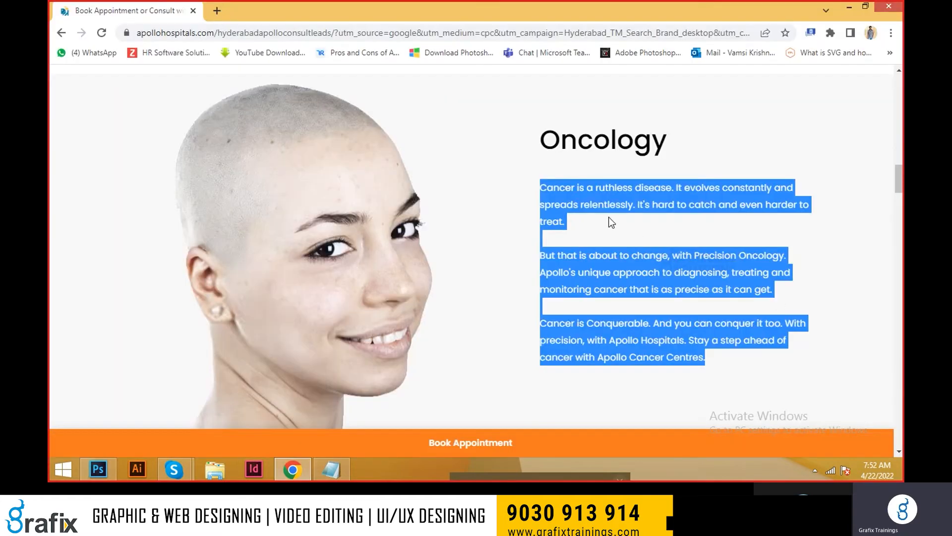
click(542, 191)
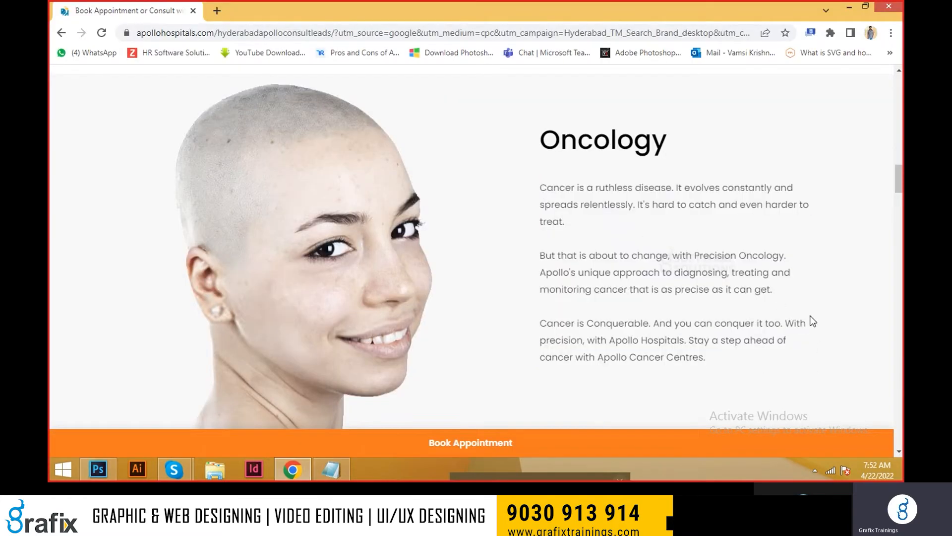
drag(802, 332, 792, 351)
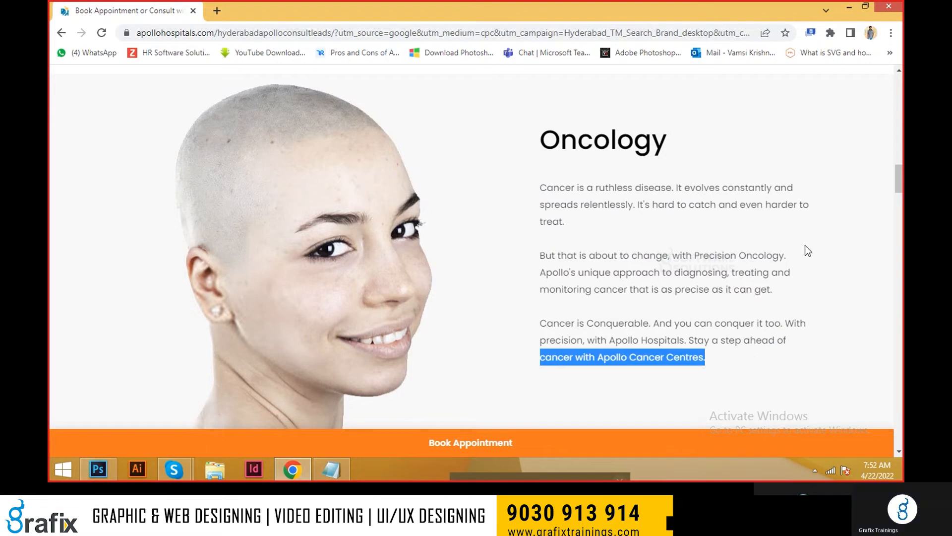
key(alt+Tab)
Step: Break the first pasted paragraph manually into short lines that fit the canvas, commit the text and delete its layer
scroll(465, 312, down, 10)
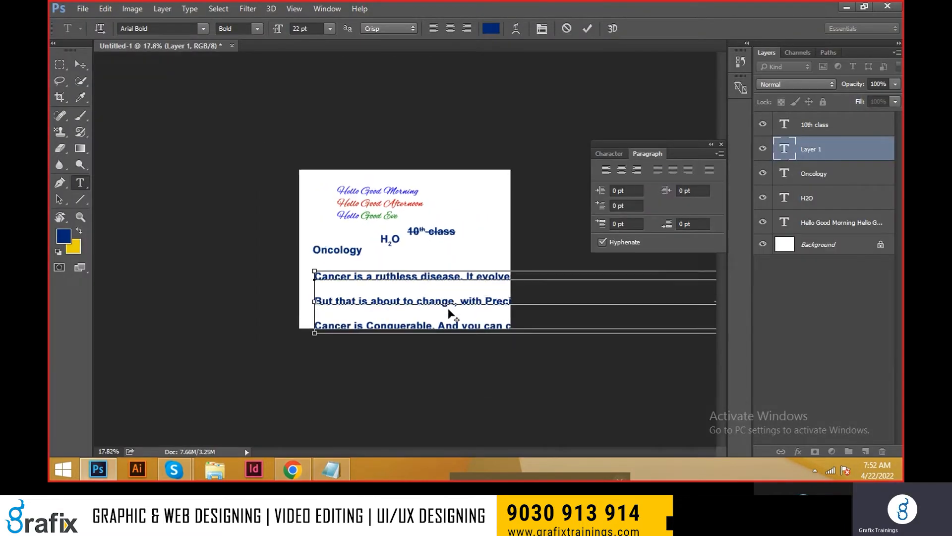
scroll(405, 249, up, 6)
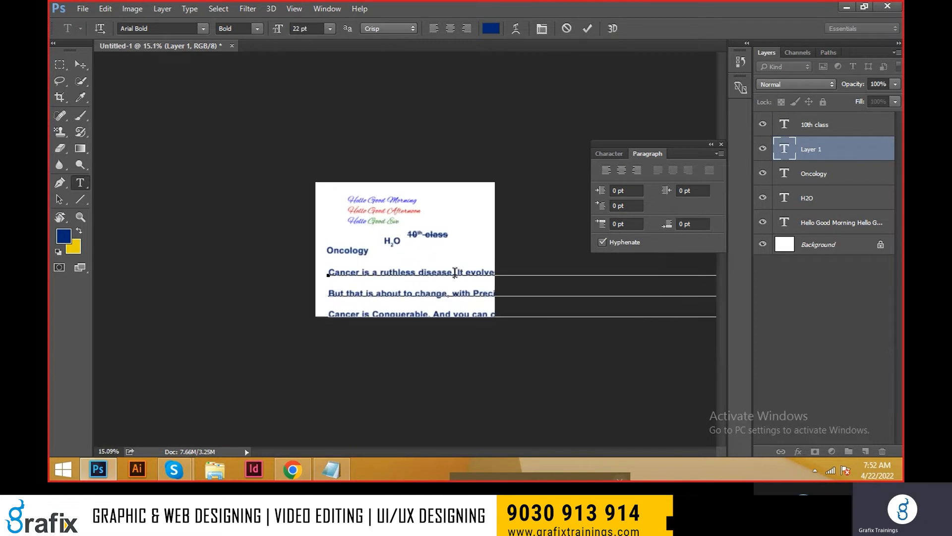
key(Return)
click(480, 281)
key(Return)
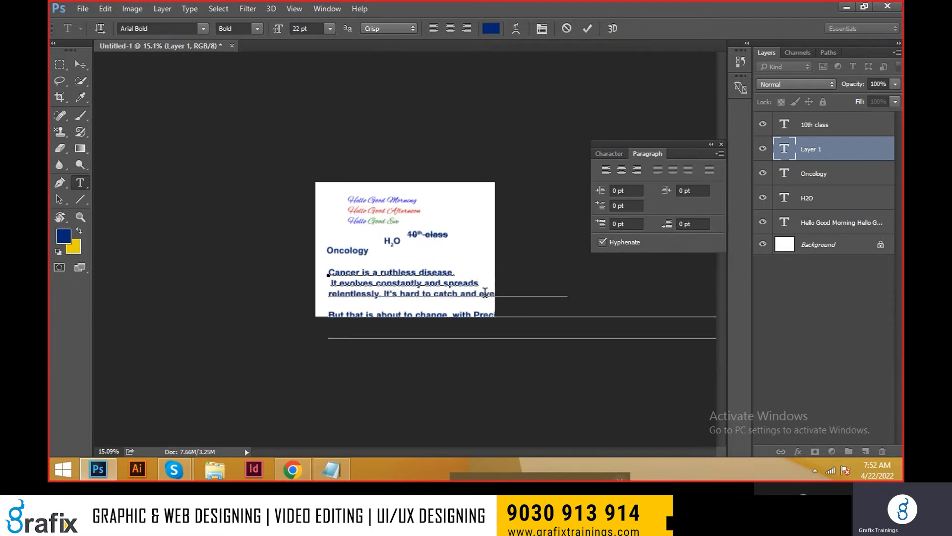
key(Return)
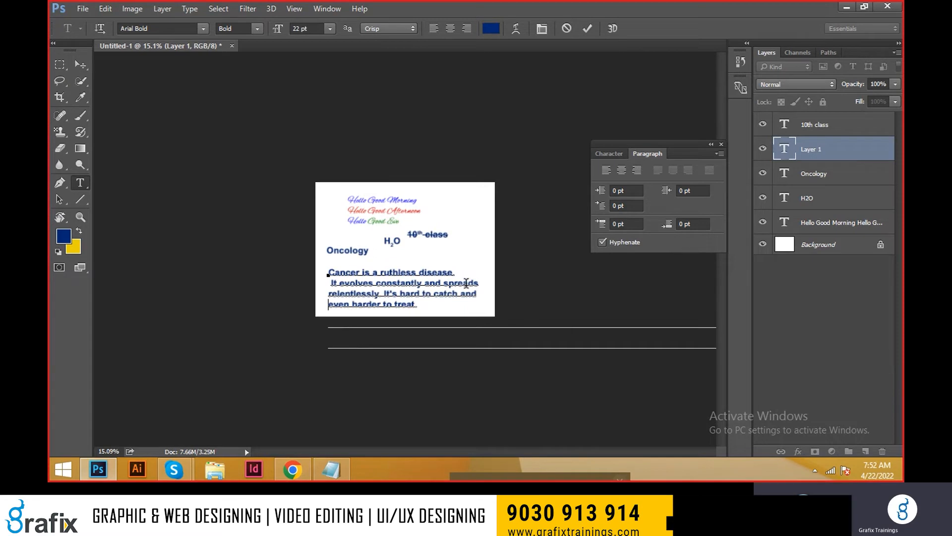
key(ctrl+Return)
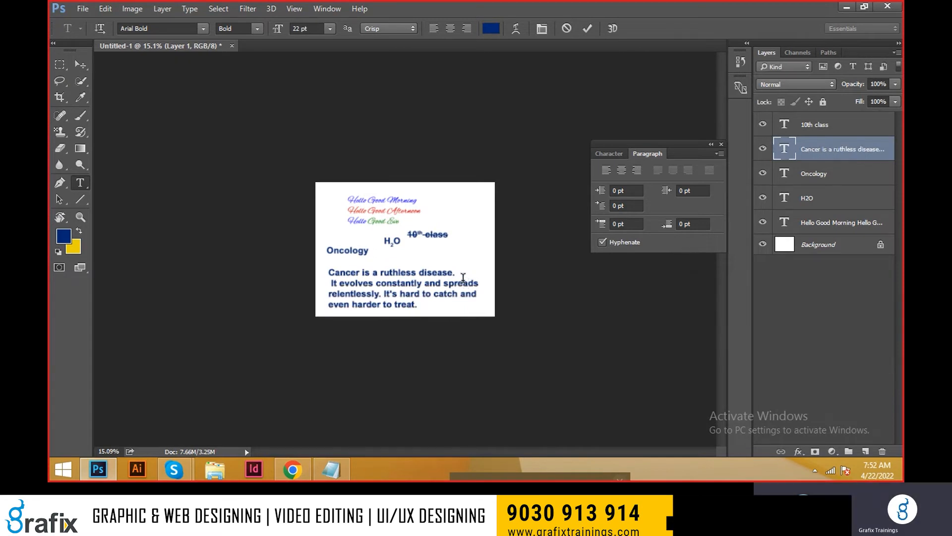
key(Delete)
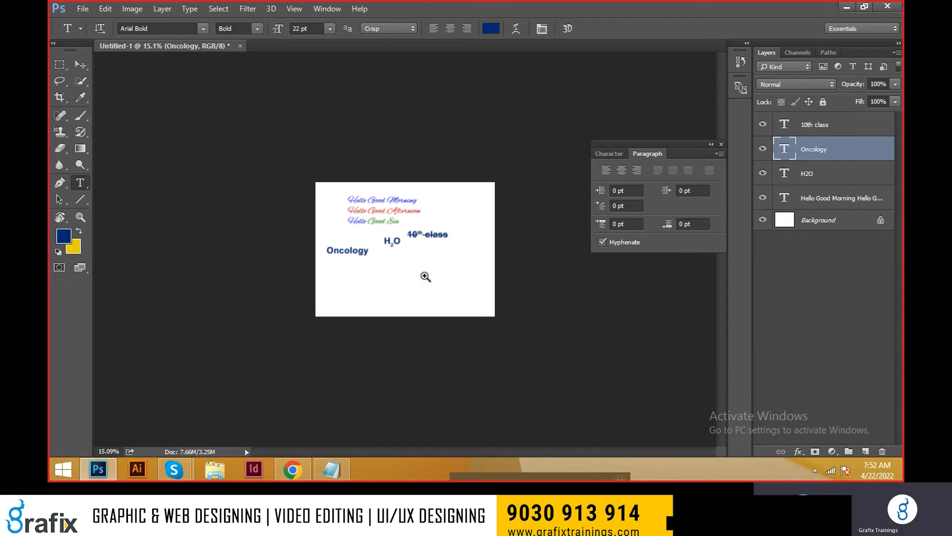
Step: Add the sample point text "fsfsfaf" and "sfsddfs" on two lines below "Oncology", commit it and delete its layer
ctrl+click(426, 277)
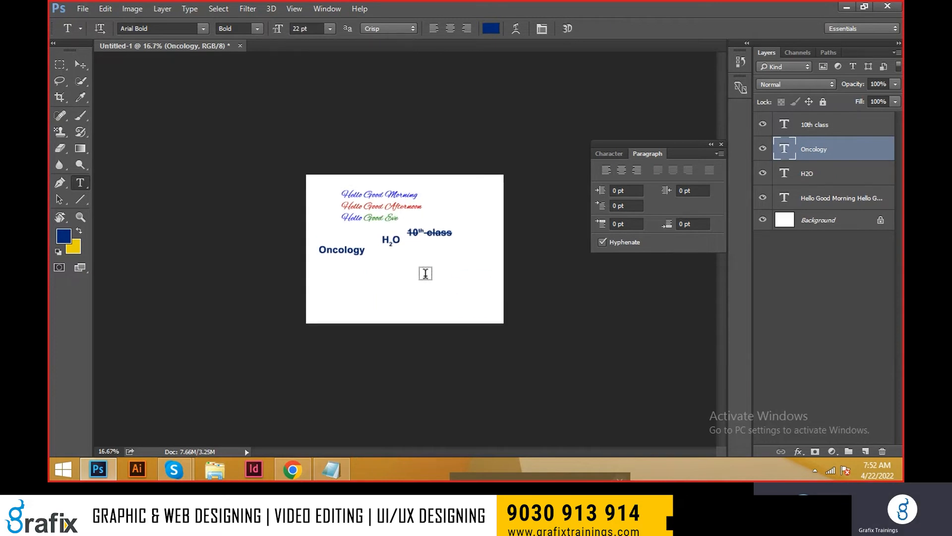
key(ctrl+0)
key(v)
click(85, 182)
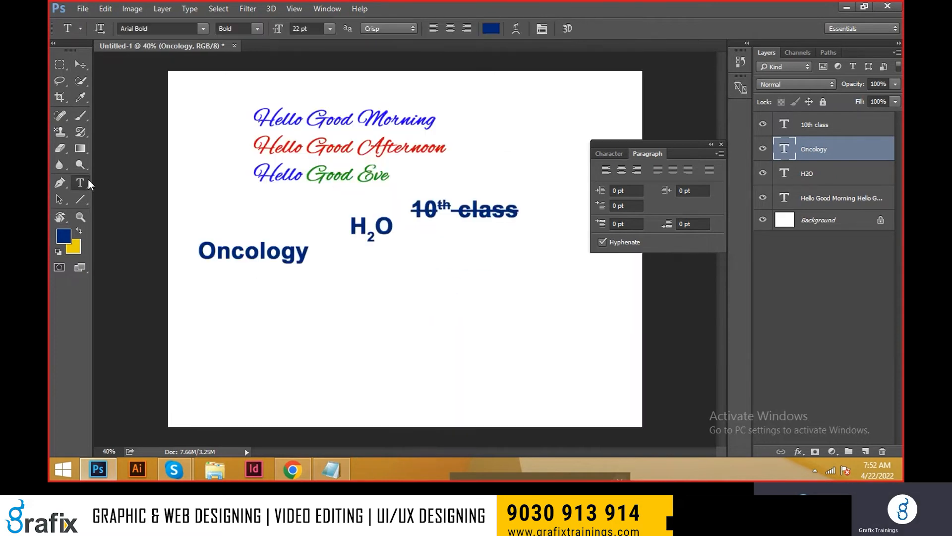
click(234, 326)
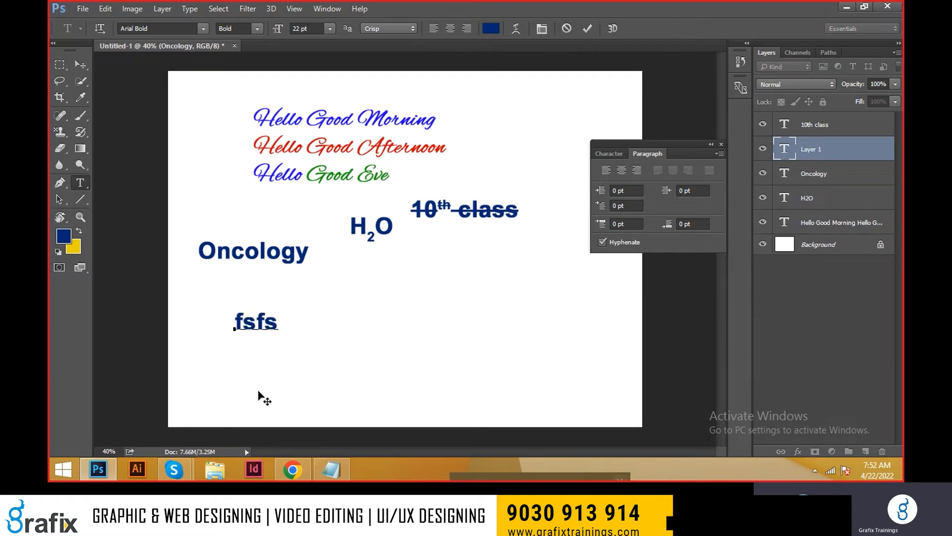
text(fsfsfaf sfsddfs)
key(Return)
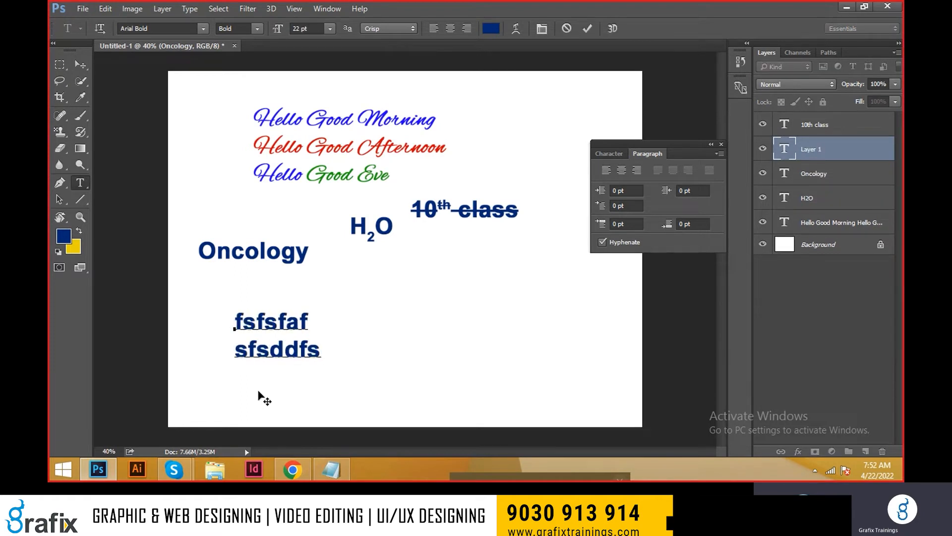
click(258, 395)
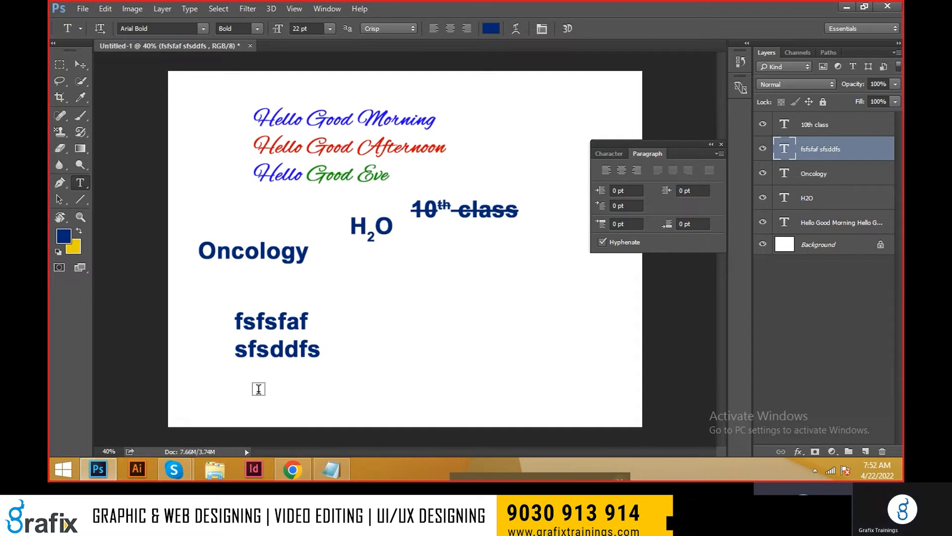
key(Delete)
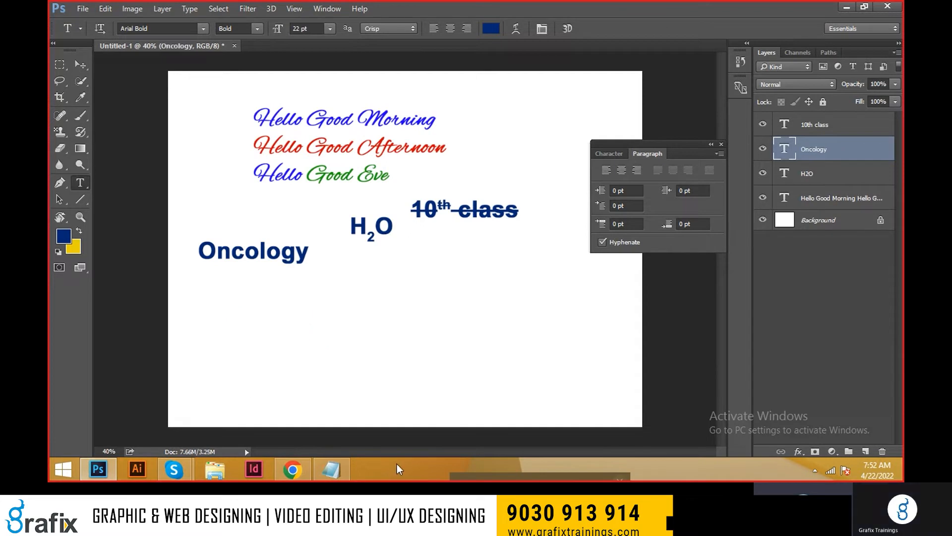
Step: Create a wide paragraph text box below "Oncology" and fill it with the Oncology paragraphs from the browser page
right_click(76, 182)
click(105, 183)
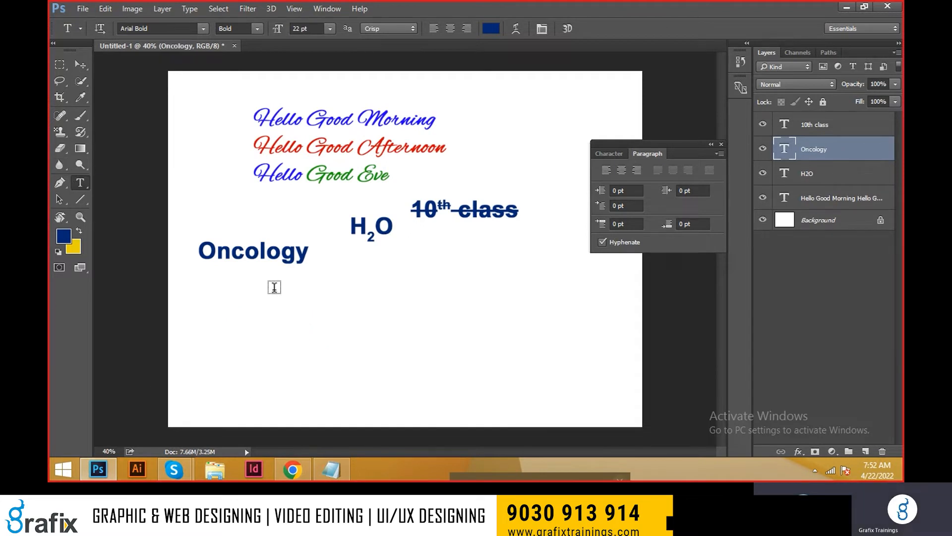
drag(209, 290, 583, 405)
key(alt+Tab)
drag(735, 361, 627, 315)
drag(540, 188, 716, 366)
key(alt+Tab)
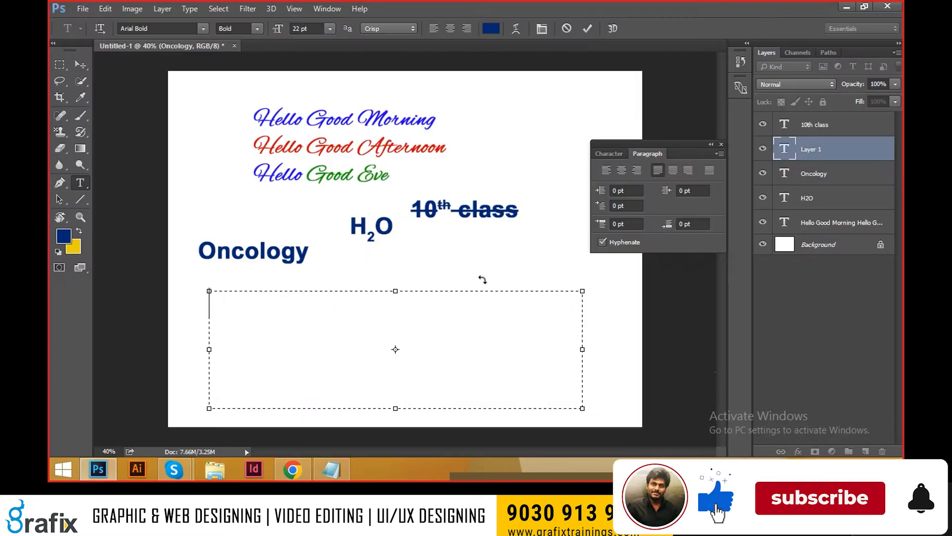
key(ctrl+v)
Step: Set all the text in the paragraph box to 14 pt with the Regular font style
key(ctrl+a)
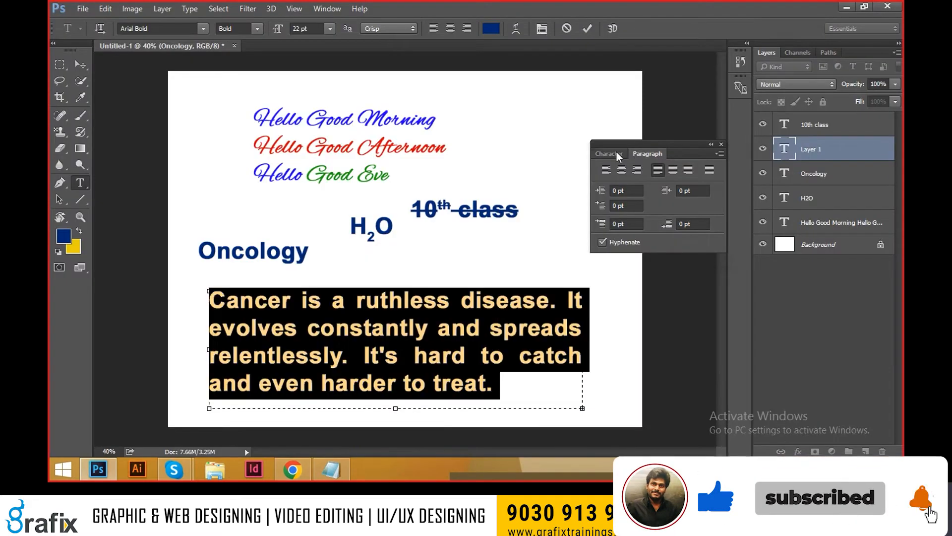
click(609, 154)
click(608, 169)
key(Tab)
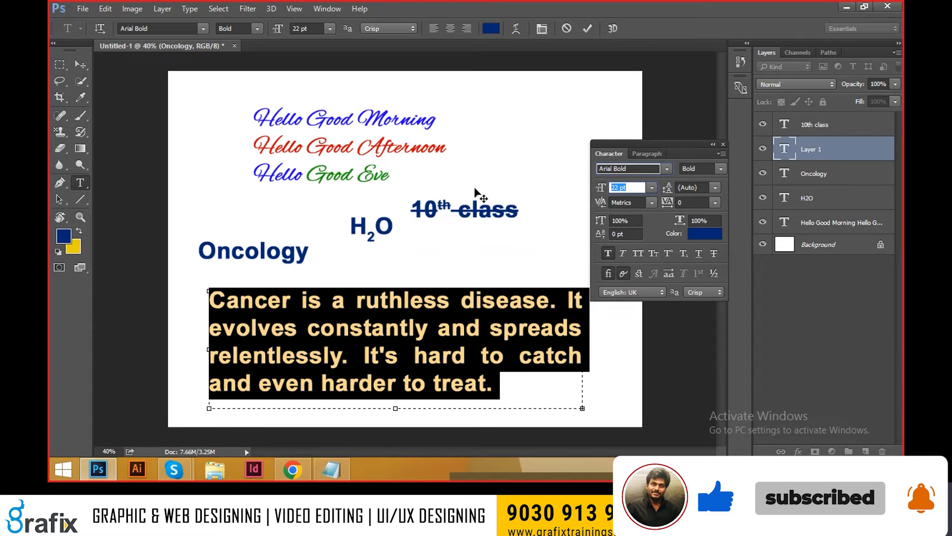
text(14)
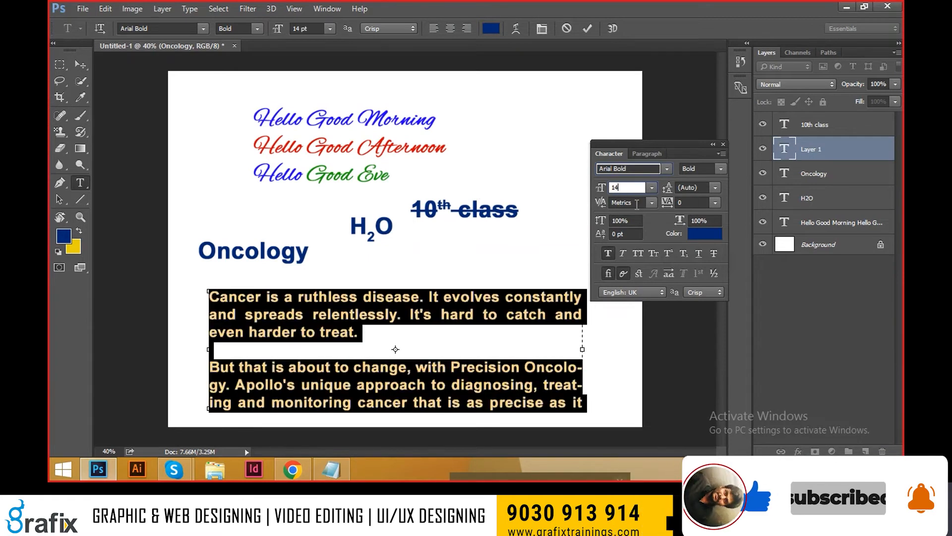
click(720, 170)
click(722, 192)
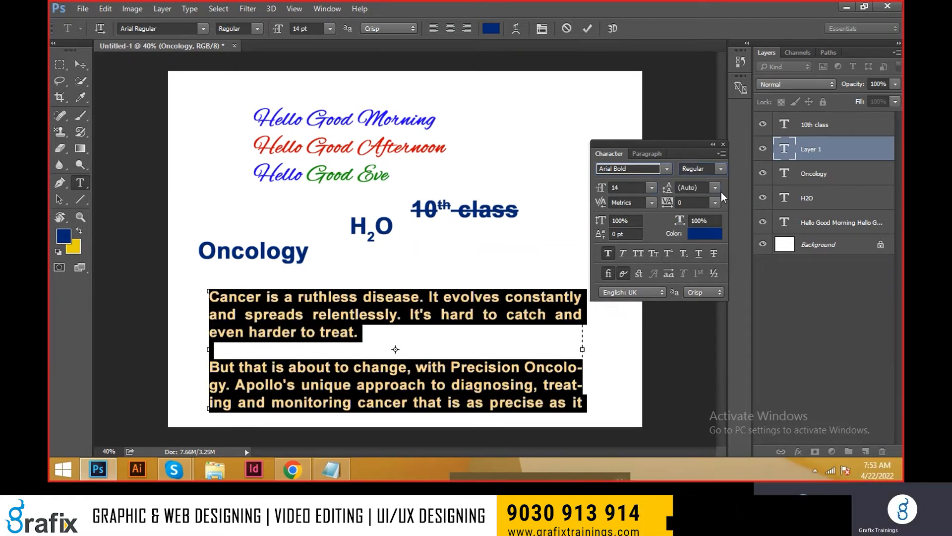
Step: Reduce the paragraph text's font size to 12 pt and commit the text
double_click(633, 187)
text(12)
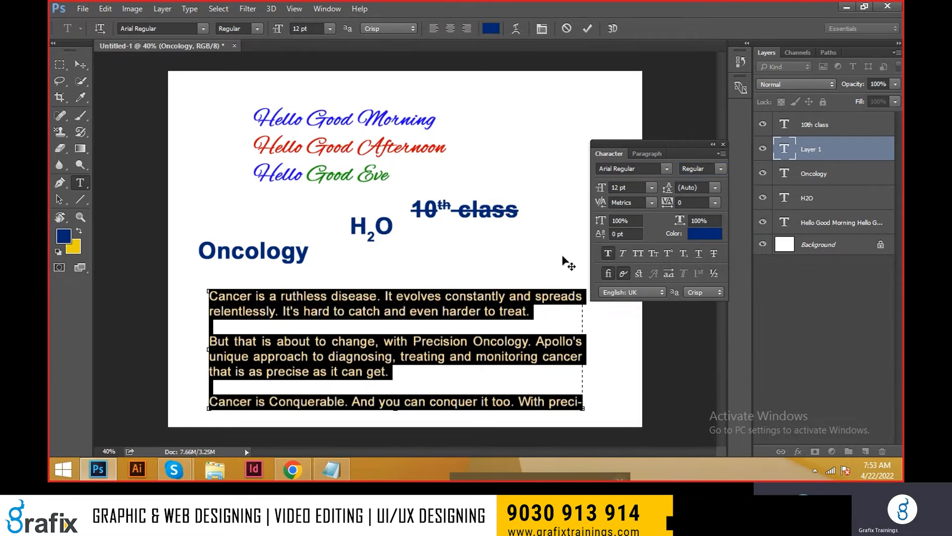
click(553, 312)
key(ctrl+Return)
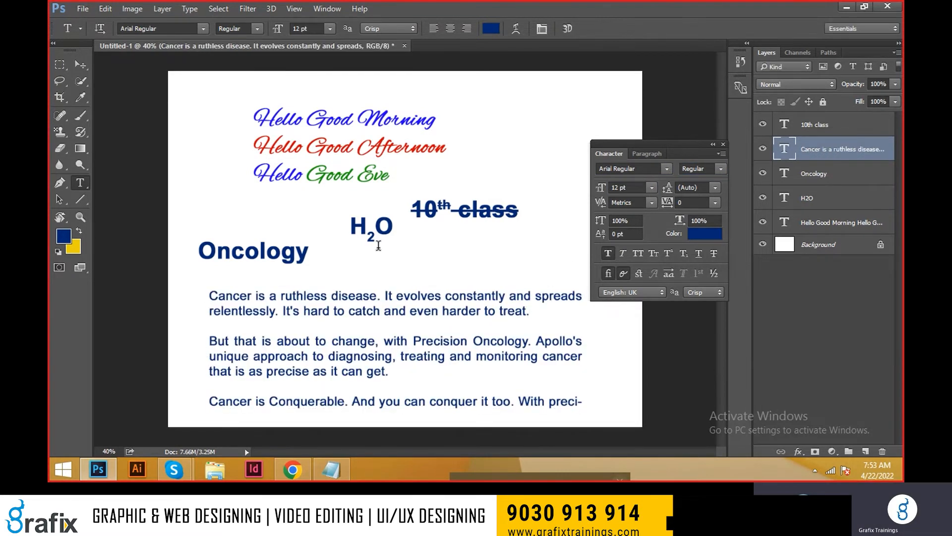
Step: Create a small paragraph text box in the canvas's upper-right corner, beside the greeting lines
drag(494, 92, 606, 144)
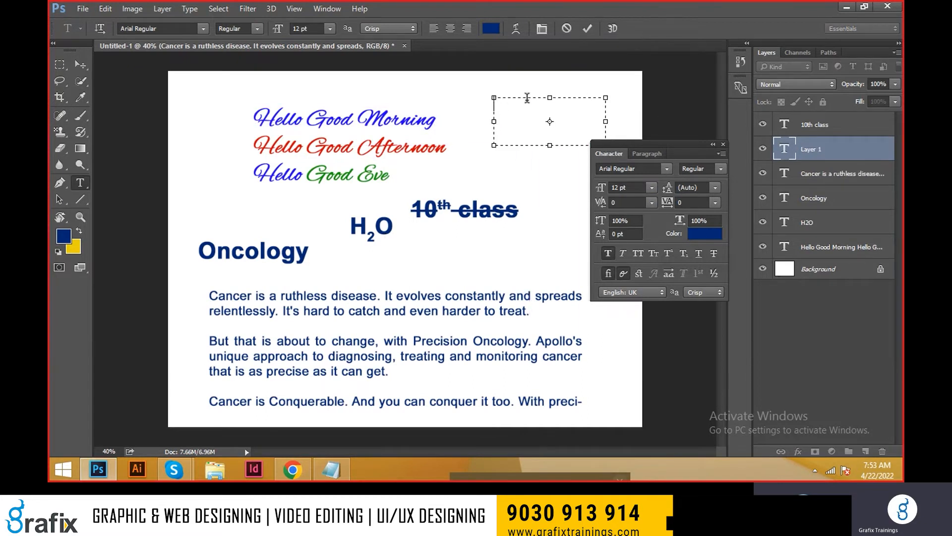
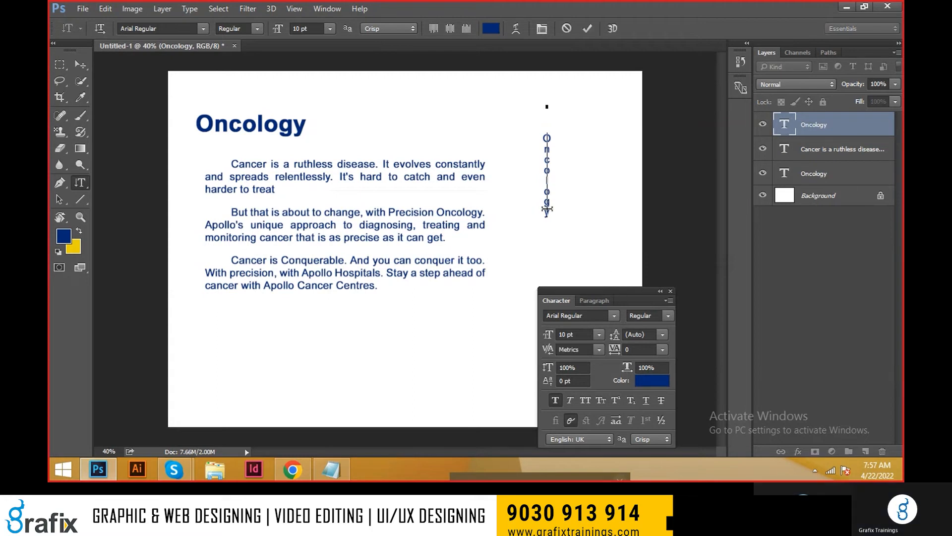
Step: Commit the vertical text and delete the layer holding the Oncology paragraphs
right_click(78, 188)
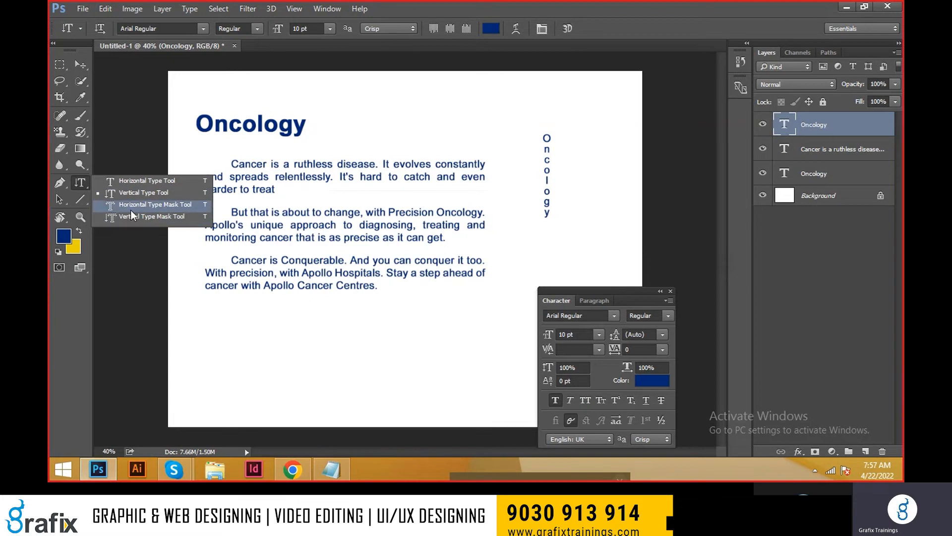
click(129, 208)
click(80, 65)
right_click(215, 171)
click(233, 180)
key(Delete)
Step: Delete the horizontal heading layer and the vertical text layer that both read "Oncology"
right_click(227, 133)
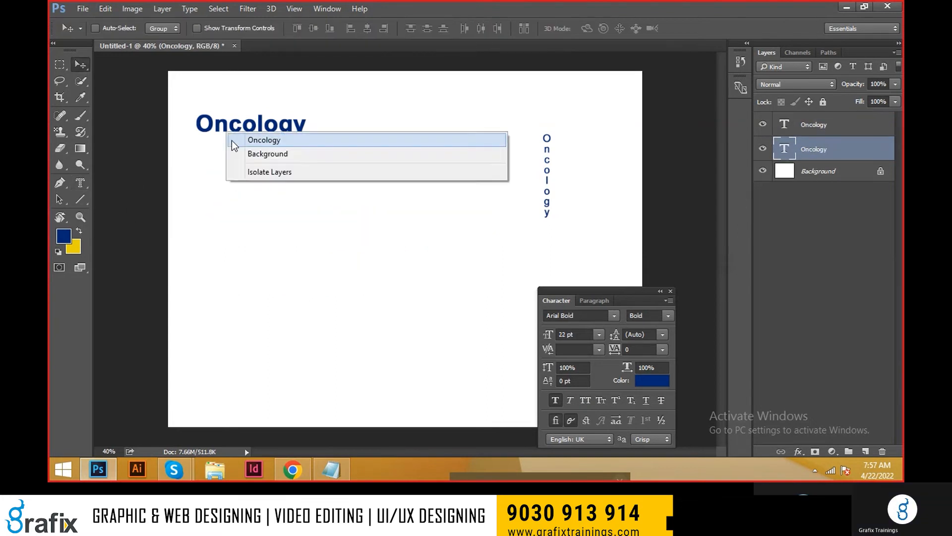
click(248, 141)
key(Delete)
right_click(548, 198)
click(556, 204)
key(Delete)
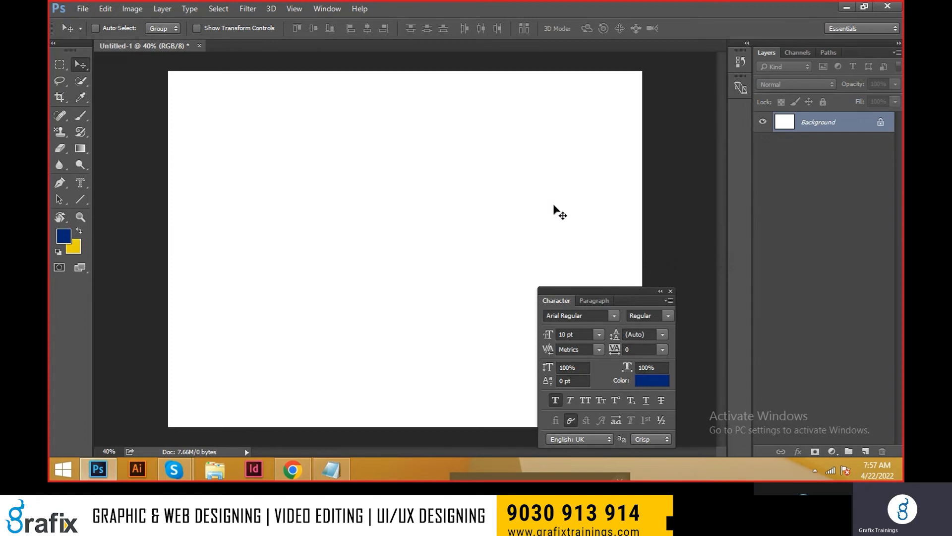
key(ctrl+o)
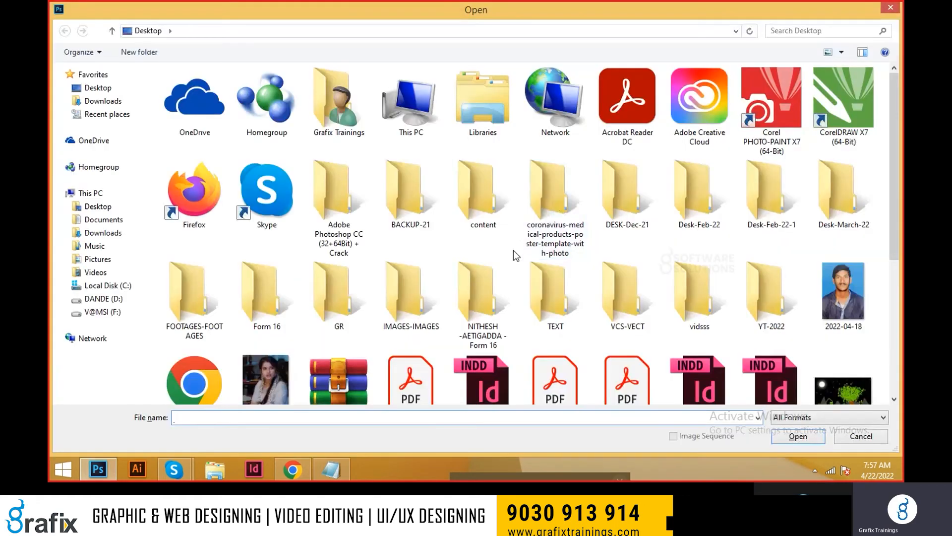
click(436, 290)
scroll(455, 277, down, 3)
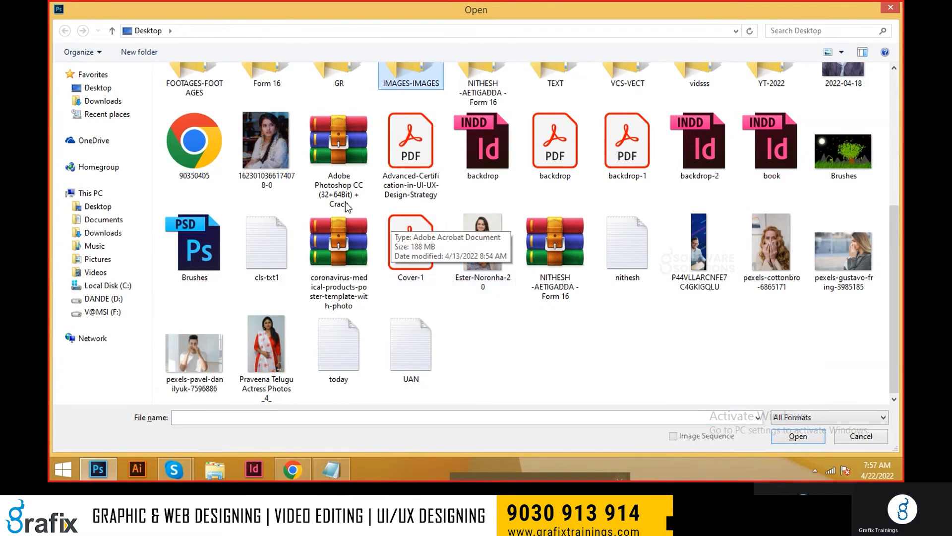
double_click(279, 152)
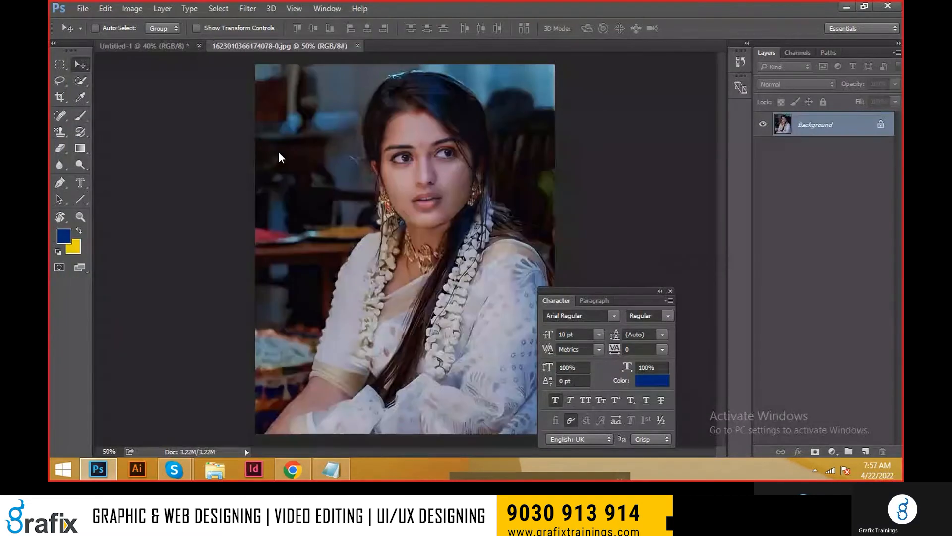
ctrl+click(468, 201)
ctrl+click(467, 200)
drag(467, 194, 461, 250)
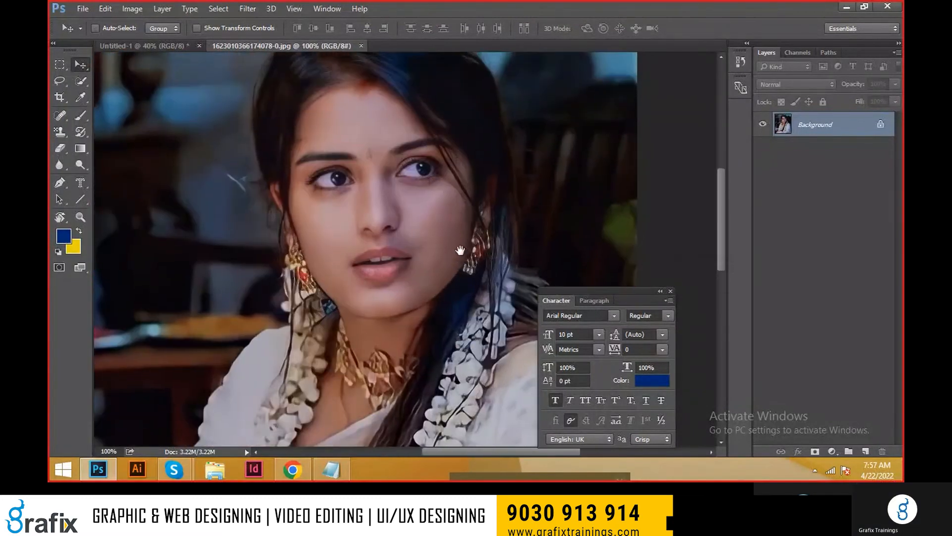
Step: Create the text "VS" at 300 pt with the Horizontal Type Mask tool and position it over the woman's face
click(80, 187)
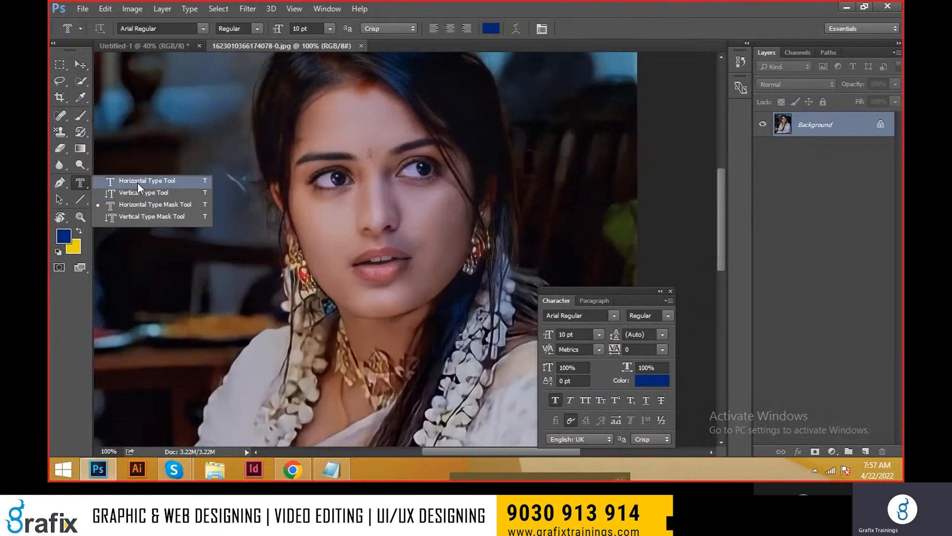
click(138, 182)
drag(85, 183, 111, 204)
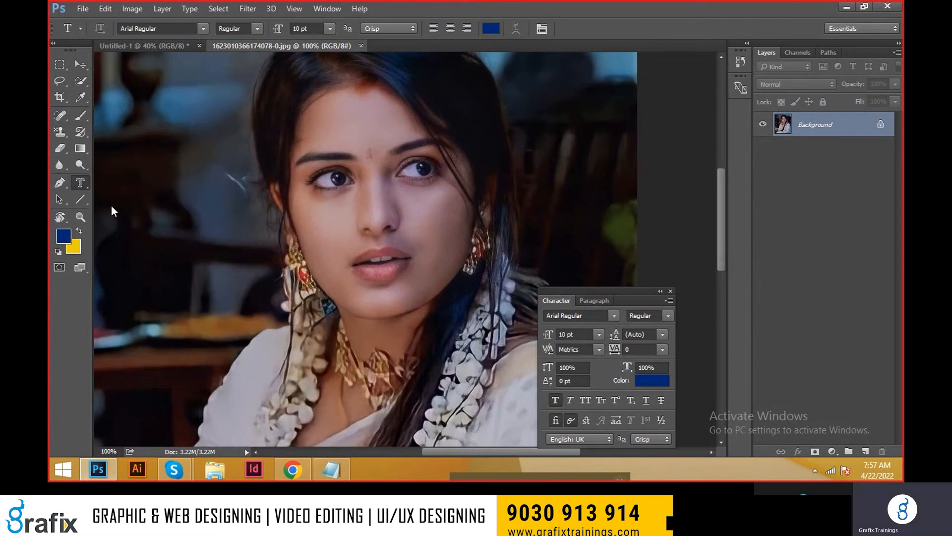
click(343, 247)
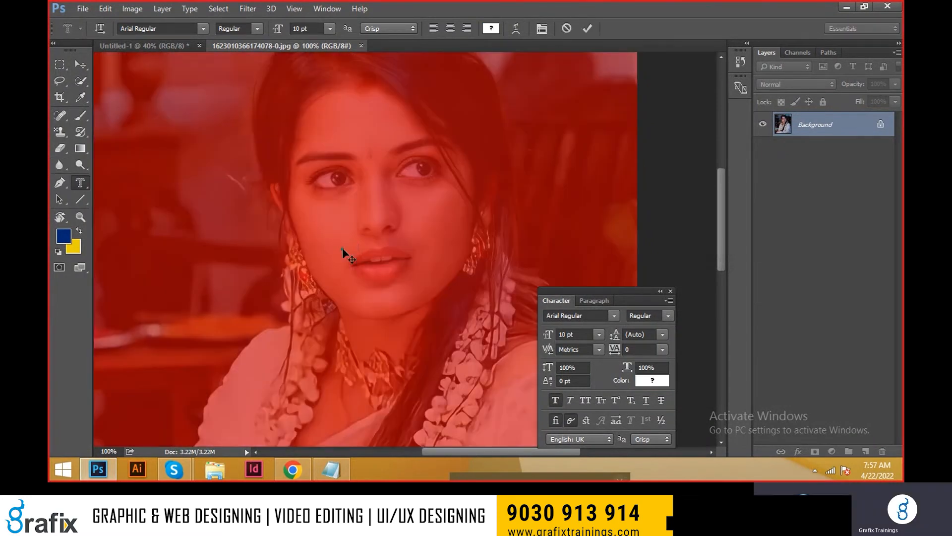
scroll(421, 238, down, 2)
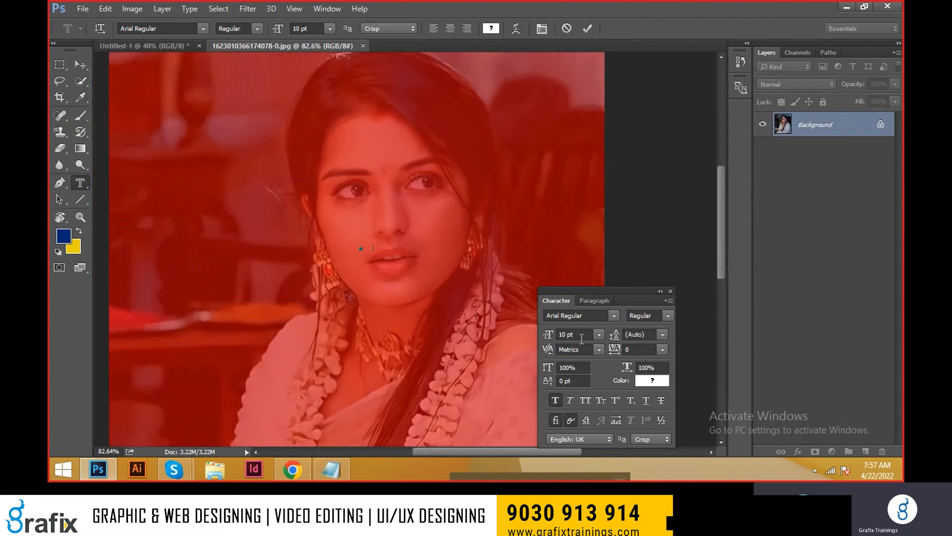
text(500)
key(Return)
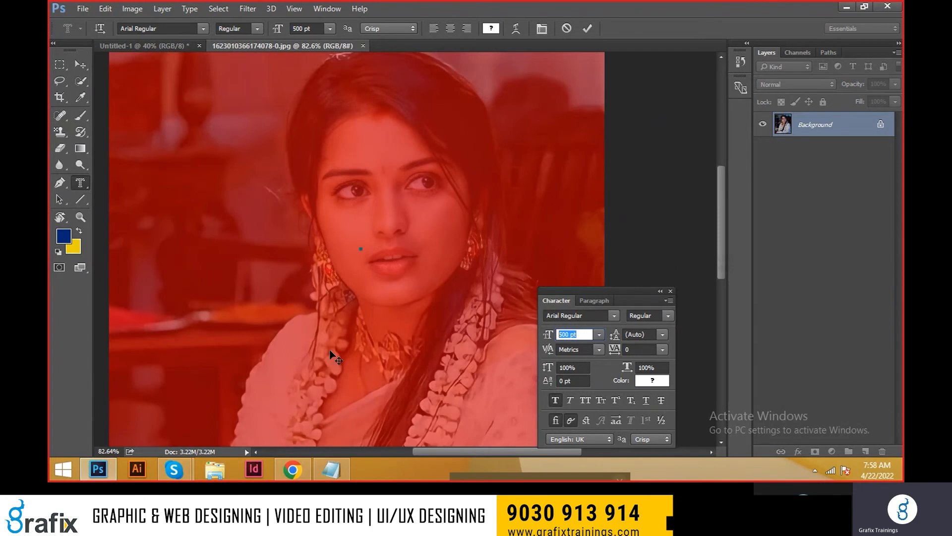
text(300)
key(Return)
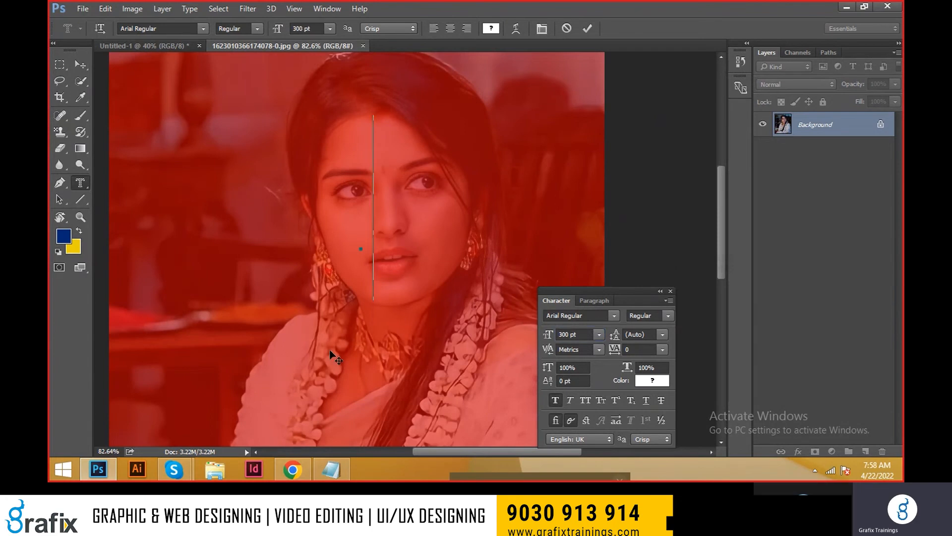
text(VS)
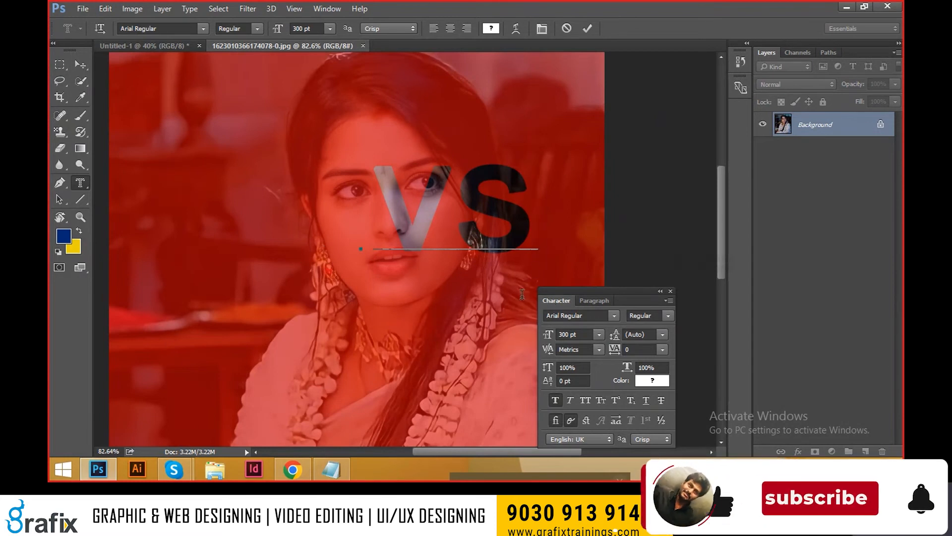
drag(553, 247, 517, 251)
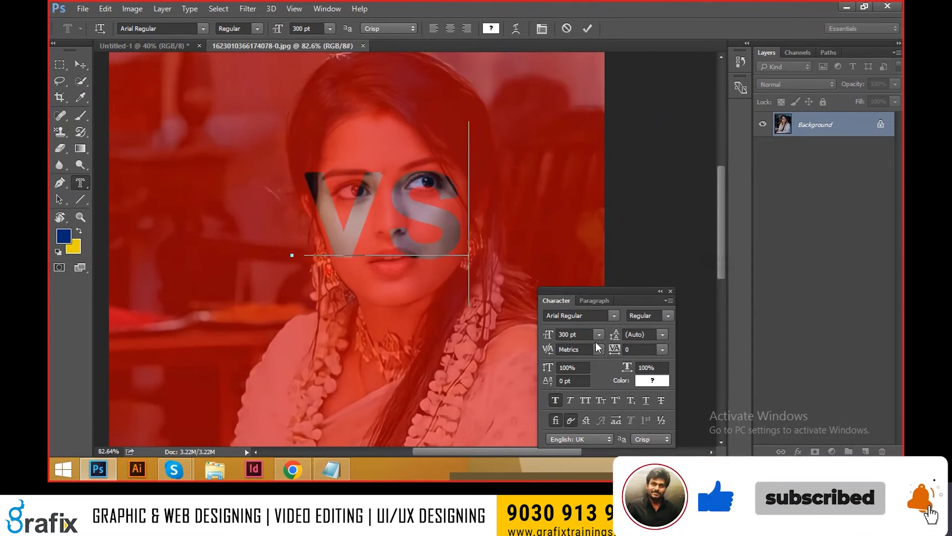
Step: Change the "VS" mask text's font to Bebas Neue Bold and shift it slightly on the face
click(590, 315)
double_click(320, 232)
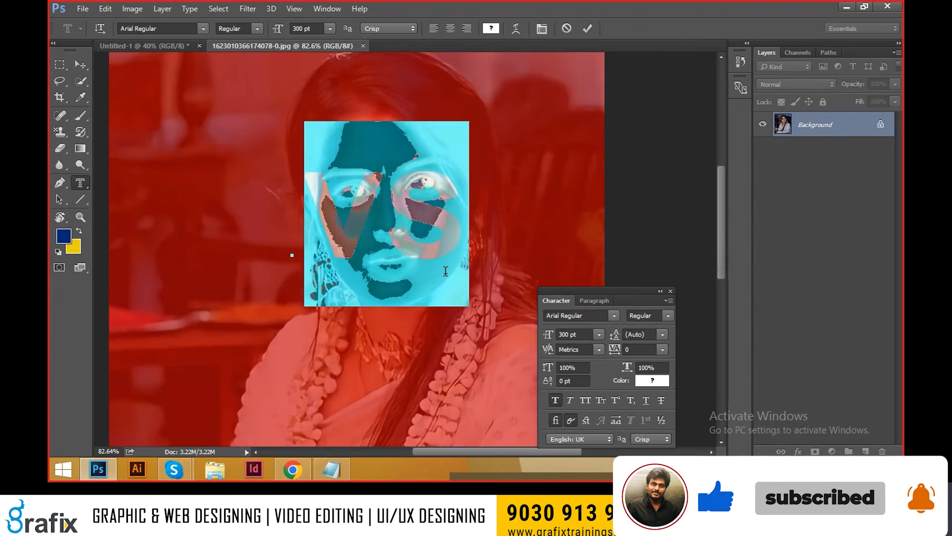
click(590, 315)
text(beb)
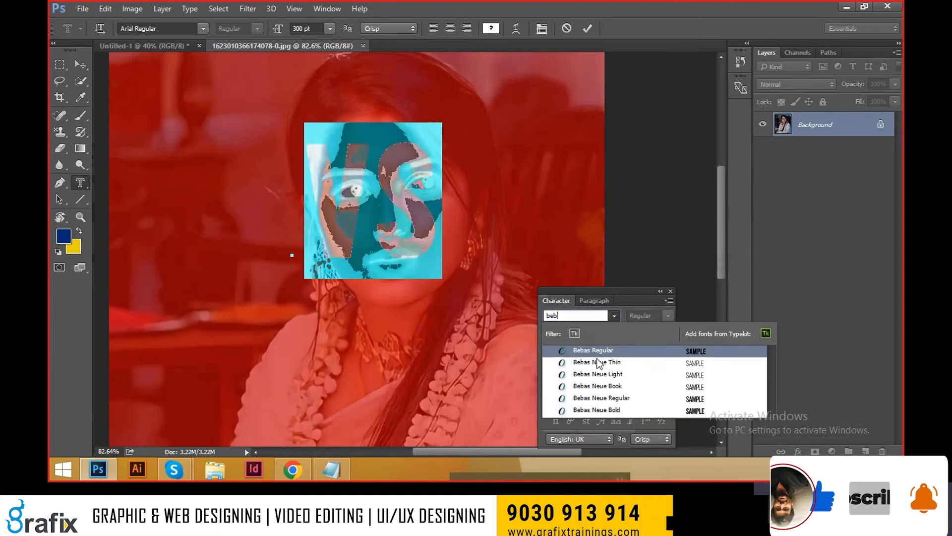
click(612, 410)
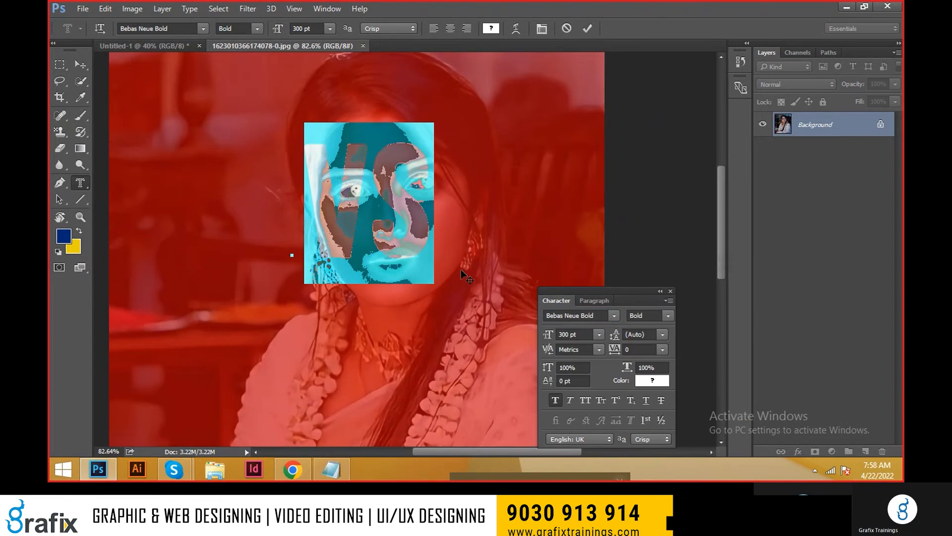
drag(466, 269, 480, 274)
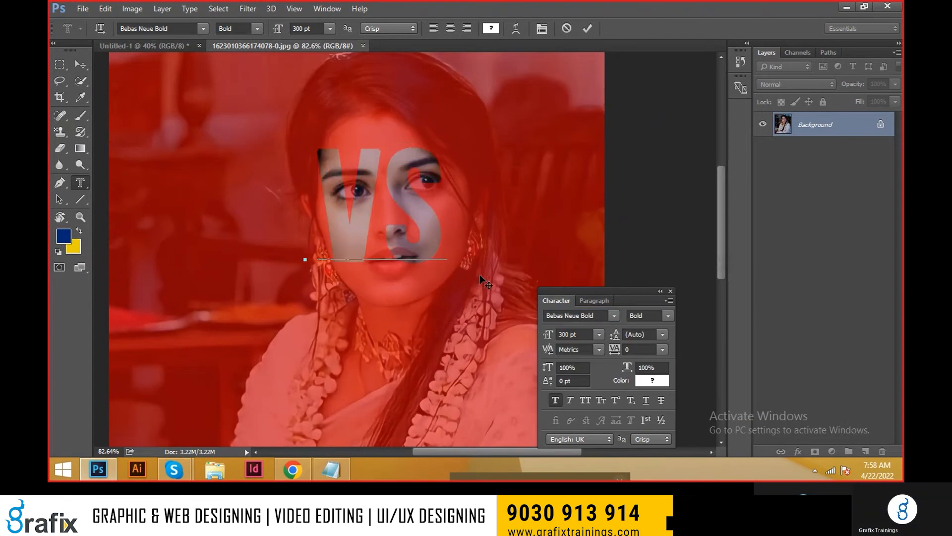
Step: Set the "VS" mask text's size to 400 pt and reposition it over the eyes and mouth
key(ctrl+a)
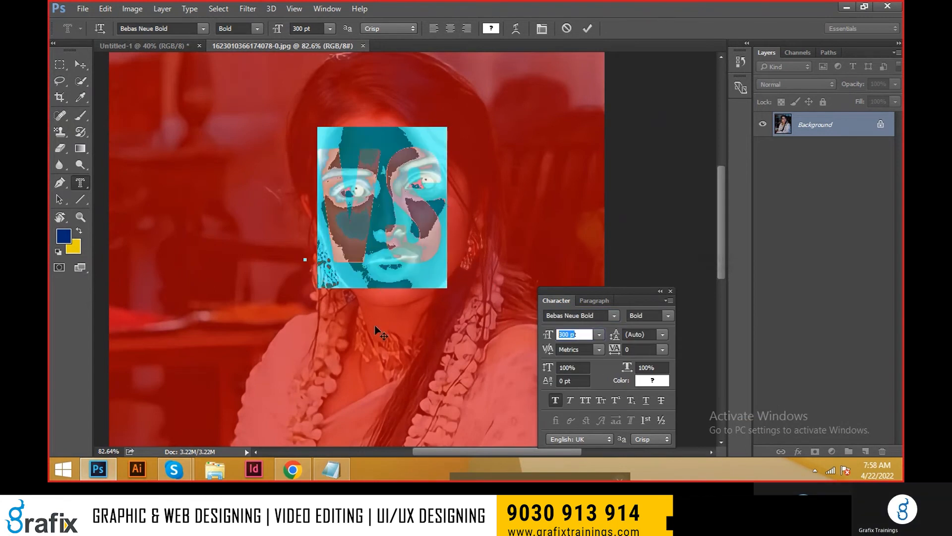
text(400)
key(Return)
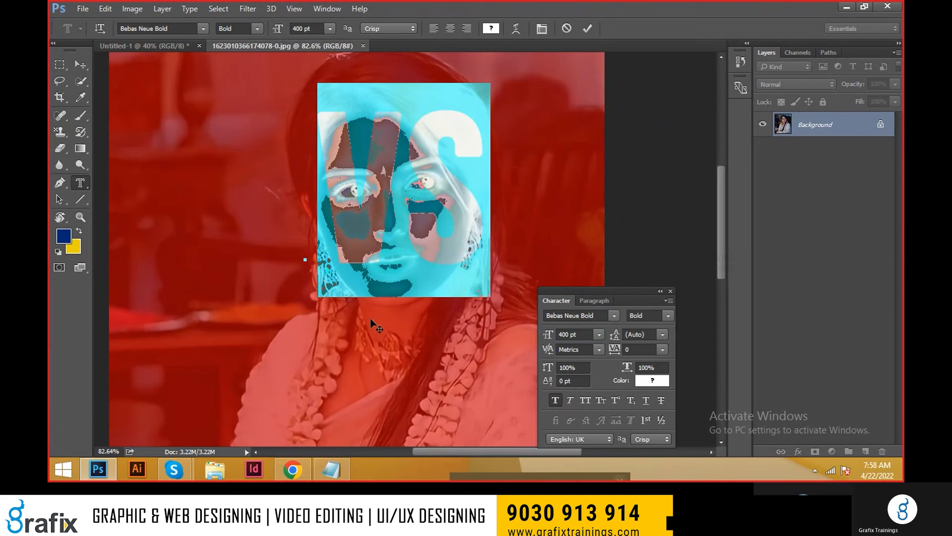
click(396, 224)
mouse_move(477, 329)
mouse_down()
mouse_move(471, 343)
mouse_move(484, 331)
mouse_up()
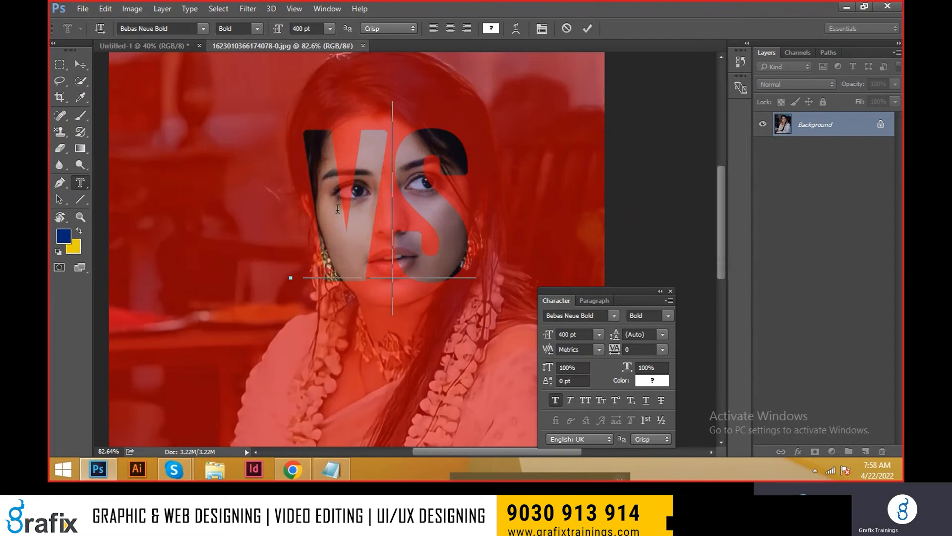
drag(319, 263, 447, 197)
click(433, 258)
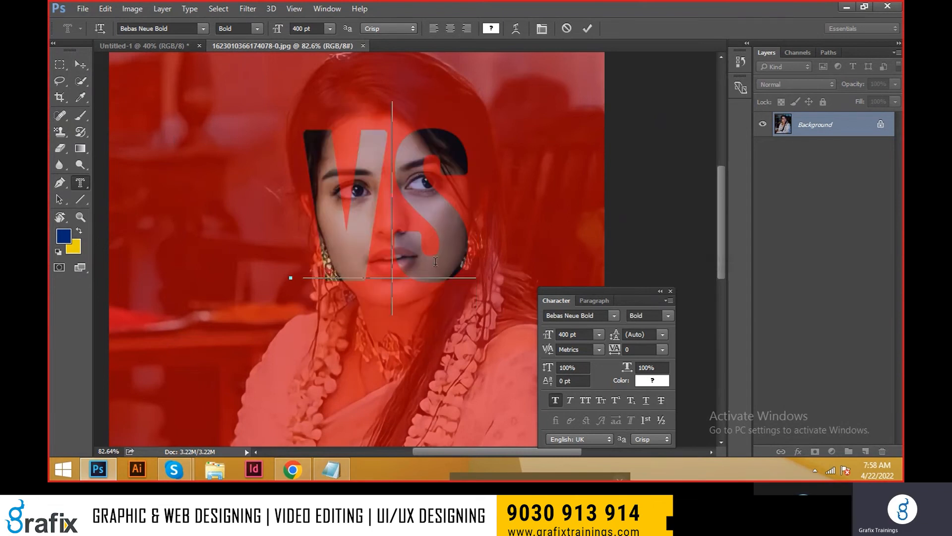
mouse_move(490, 339)
mouse_down()
mouse_move(498, 343)
mouse_move(480, 339)
mouse_up()
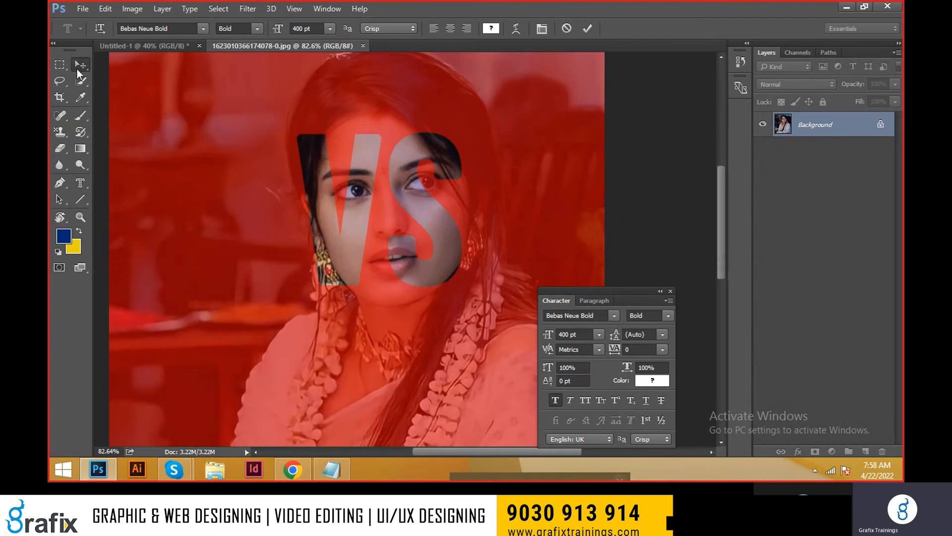
Step: Convert the "VS" mask to a selection and copy the selected photo area three times into the Untitled-1 document
click(76, 70)
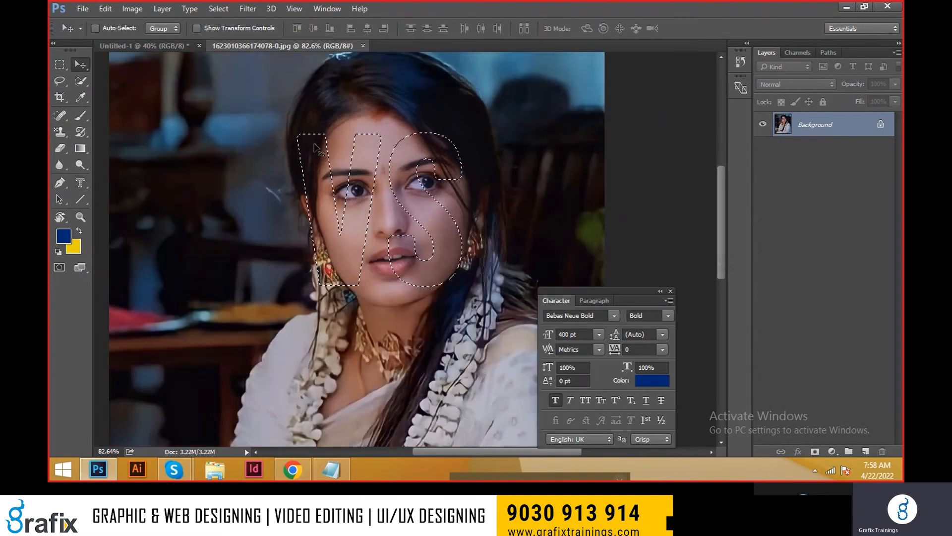
drag(318, 144, 242, 129)
click(250, 48)
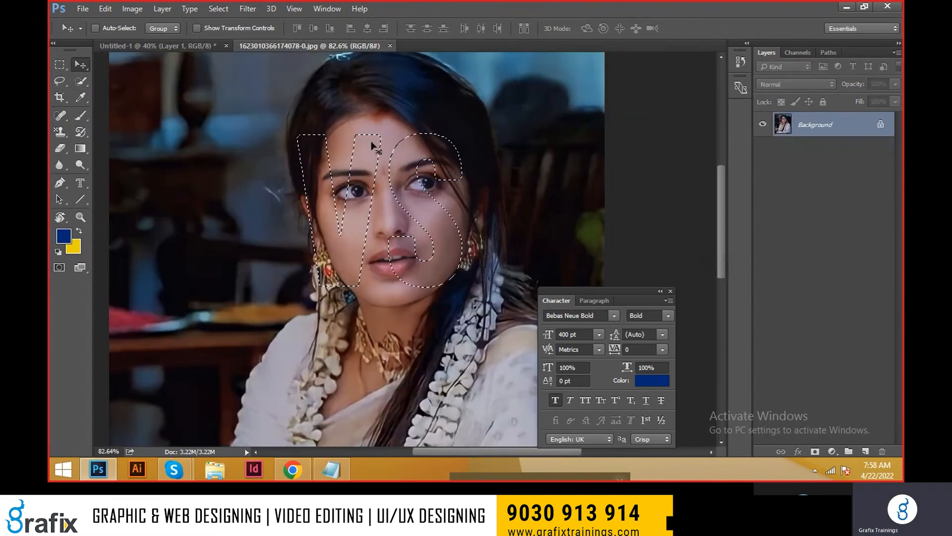
drag(372, 145, 408, 176)
click(278, 45)
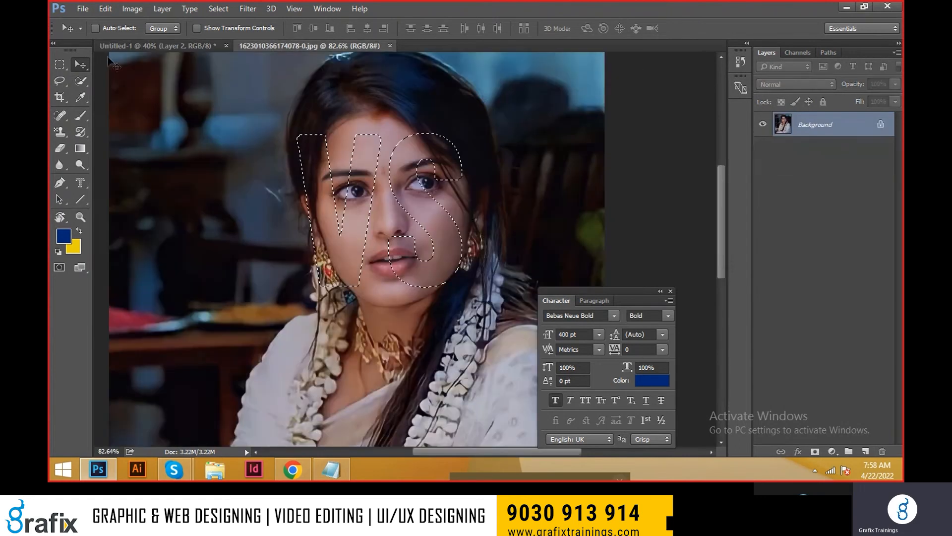
drag(275, 139, 304, 259)
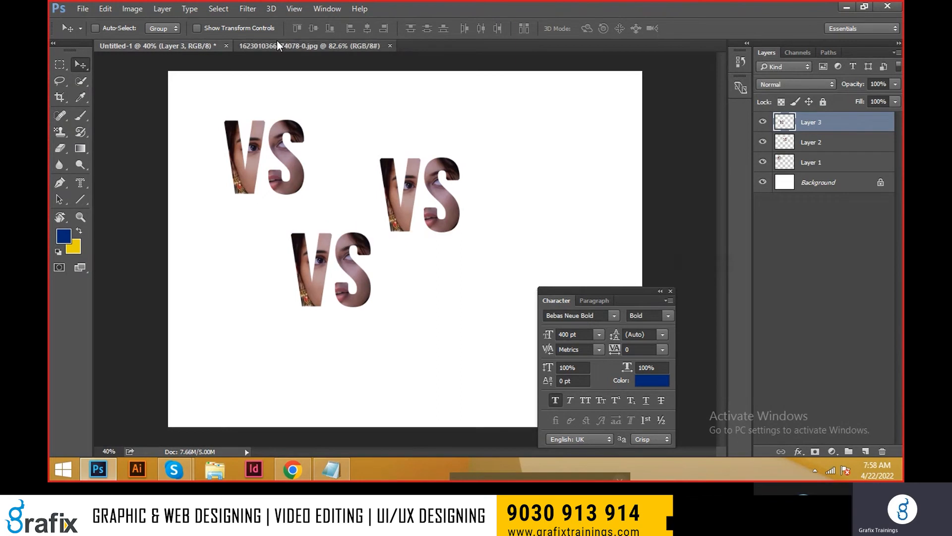
Step: Copy the "VS" selection to a new layer in the portrait document and hide the Background layer to inspect the cutout
click(278, 45)
key(ctrl+j)
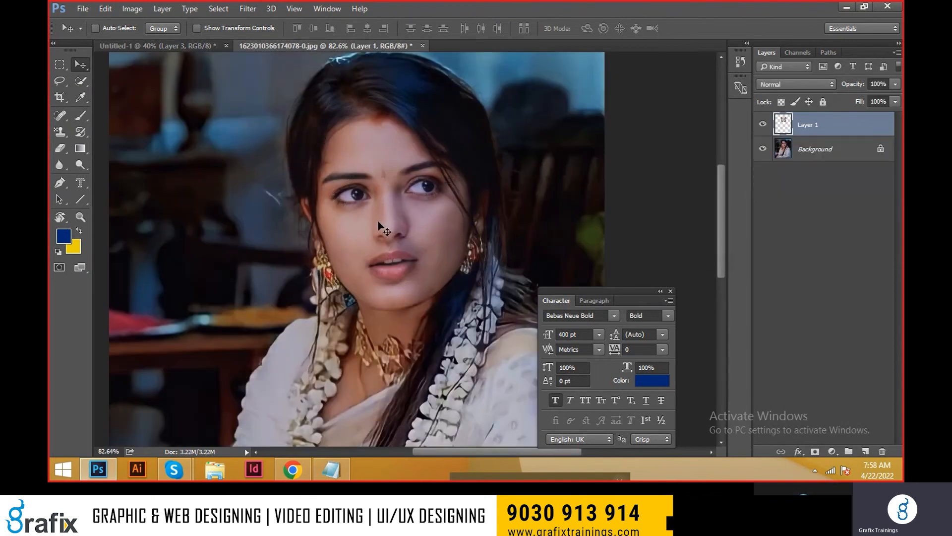
click(764, 149)
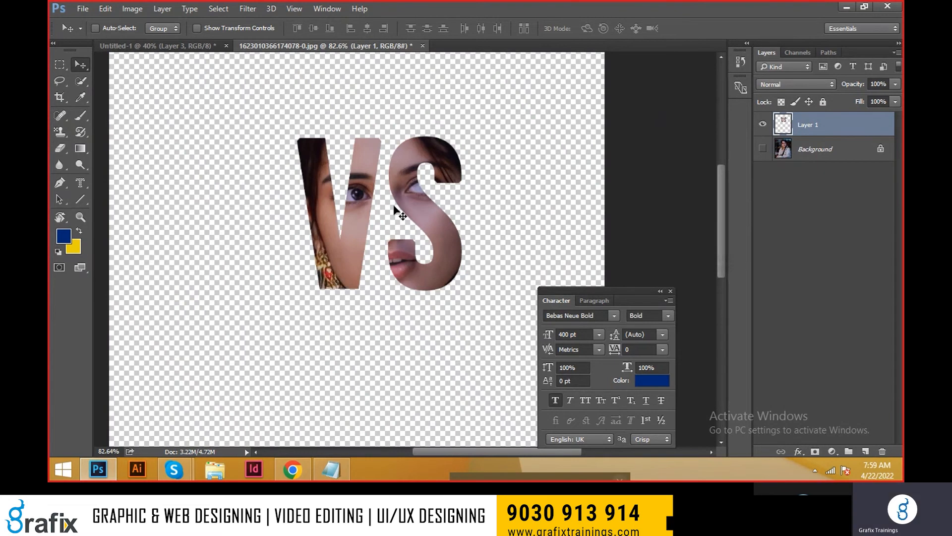
scroll(493, 155, up, 1)
drag(402, 209, 374, 200)
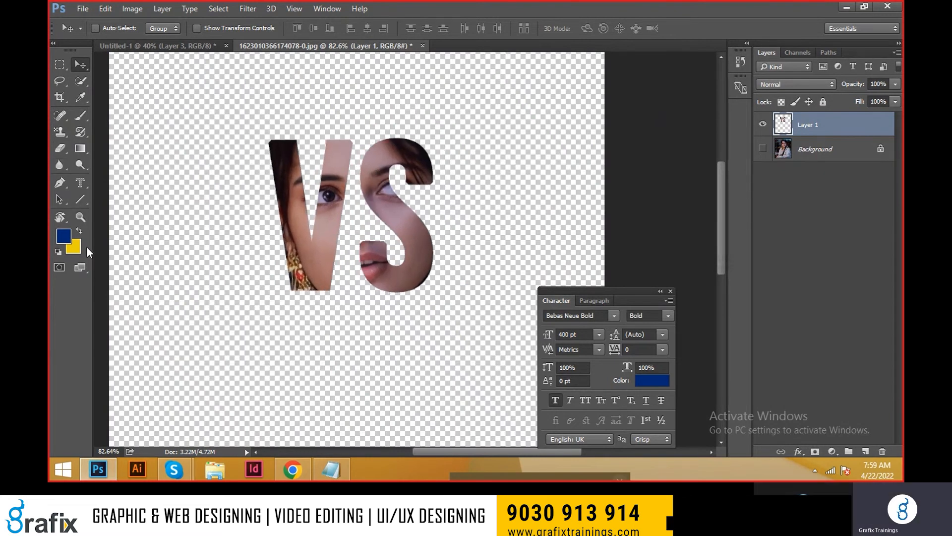
Step: Select the Vertical Type Mask tool and undo the "VS" cutout layer to restore the full portrait
click(81, 183)
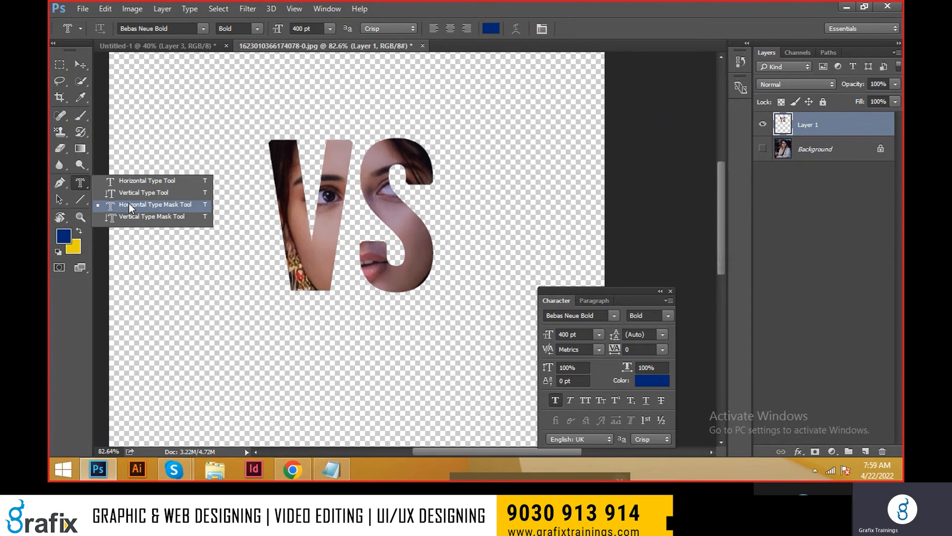
click(135, 216)
key(ctrl+Tab)
key(ctrl+Tab)
key(ctrl+alt+z)
key(ctrl+alt+z)
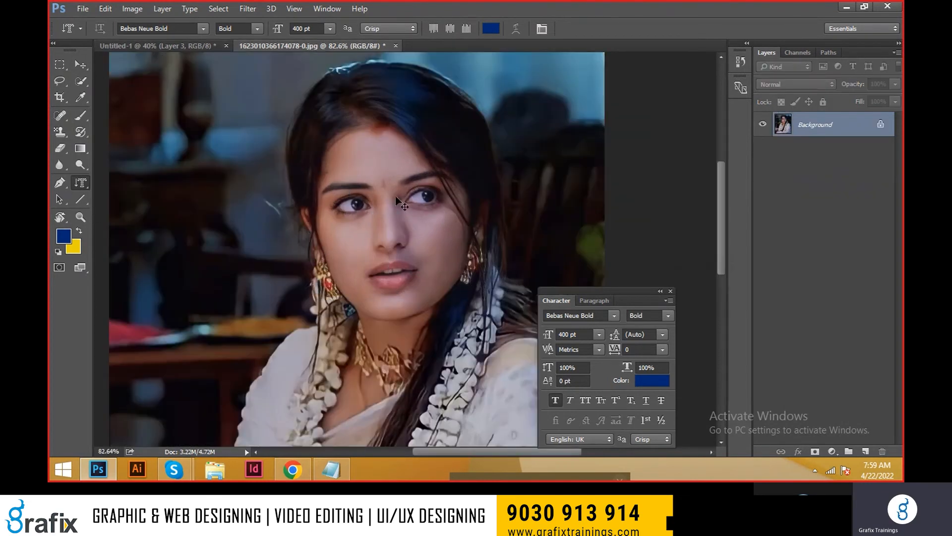
Step: Add the vertical type mask text "VS" on the portrait and move it up over the woman's face
click(352, 166)
text(VS)
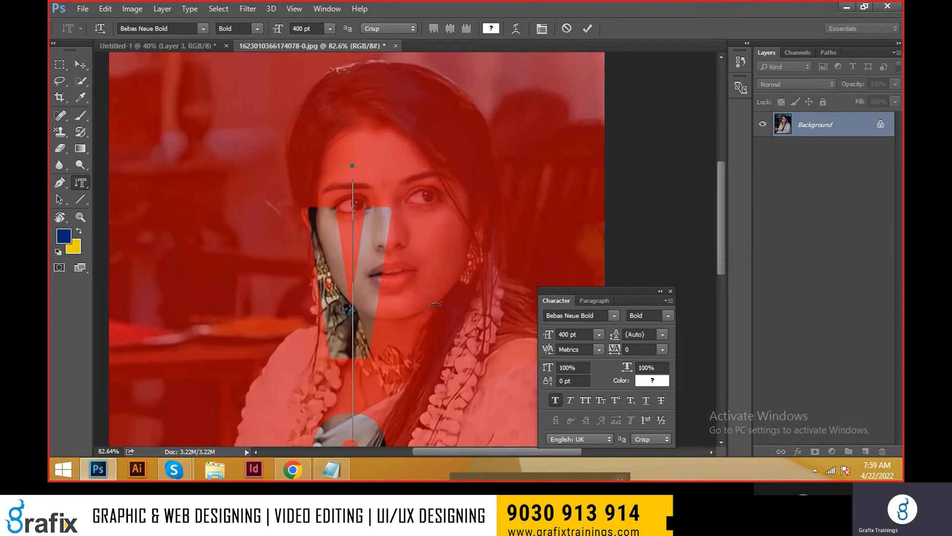
drag(421, 160, 489, 72)
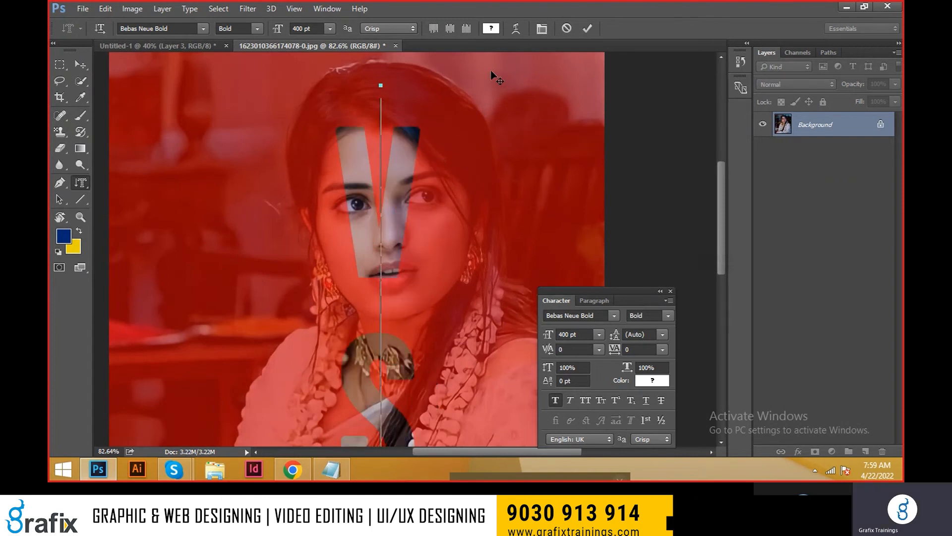
Step: Convert the vertical "VS" type mask to a selection and move the selected photo area into the Untitled-1 document
click(80, 64)
drag(338, 179, 262, 40)
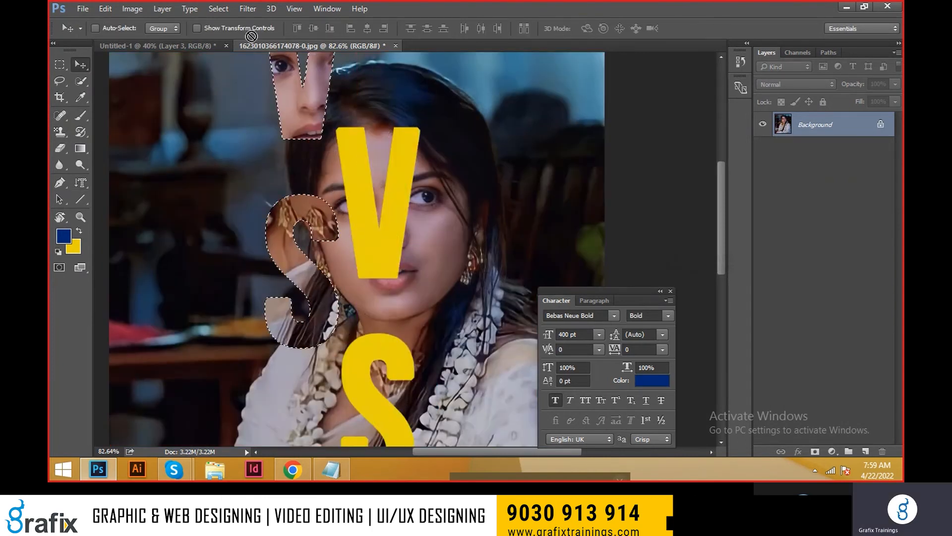
drag(185, 41, 501, 255)
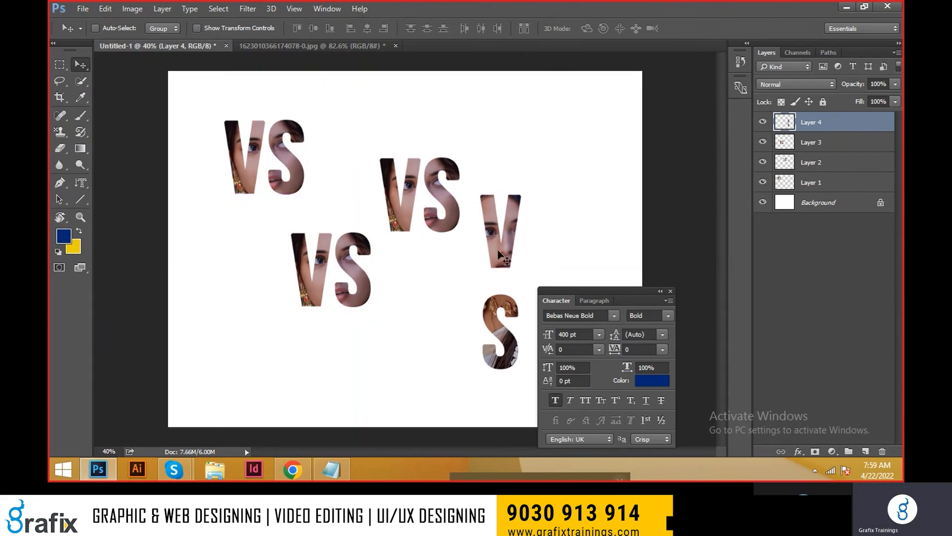
click(82, 184)
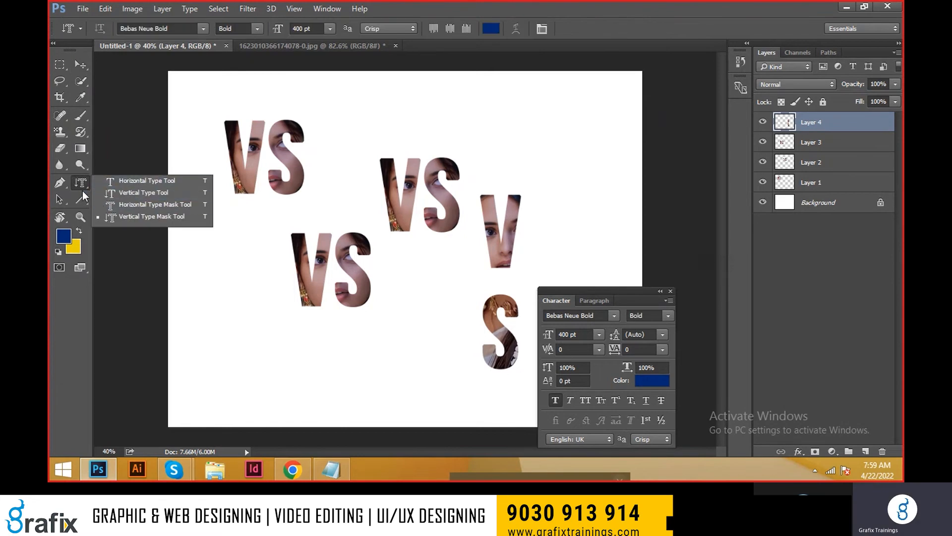
click(79, 186)
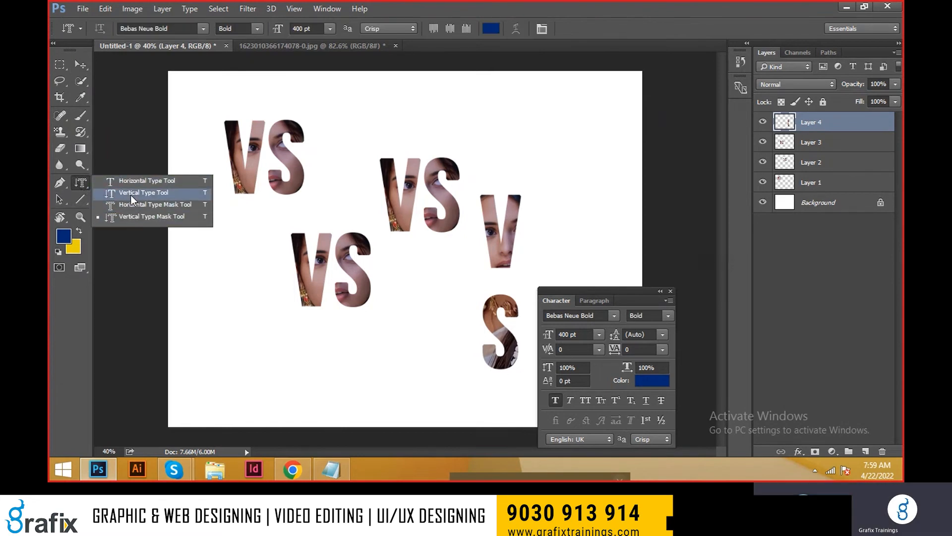
click(80, 64)
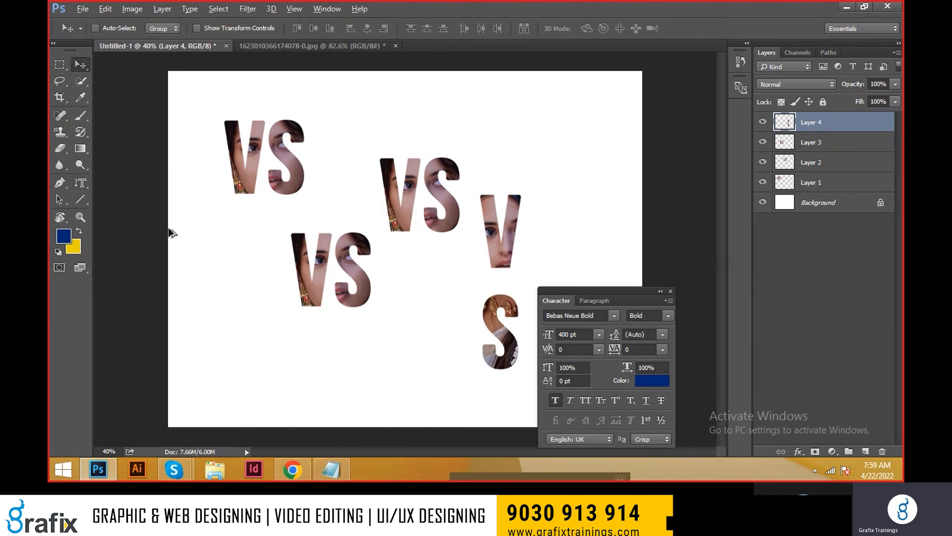
Step: Switch to Notepad to review the text tool shortcuts list and return to Photoshop
click(293, 468)
key(alt+Tab)
scroll(322, 263, down, 3)
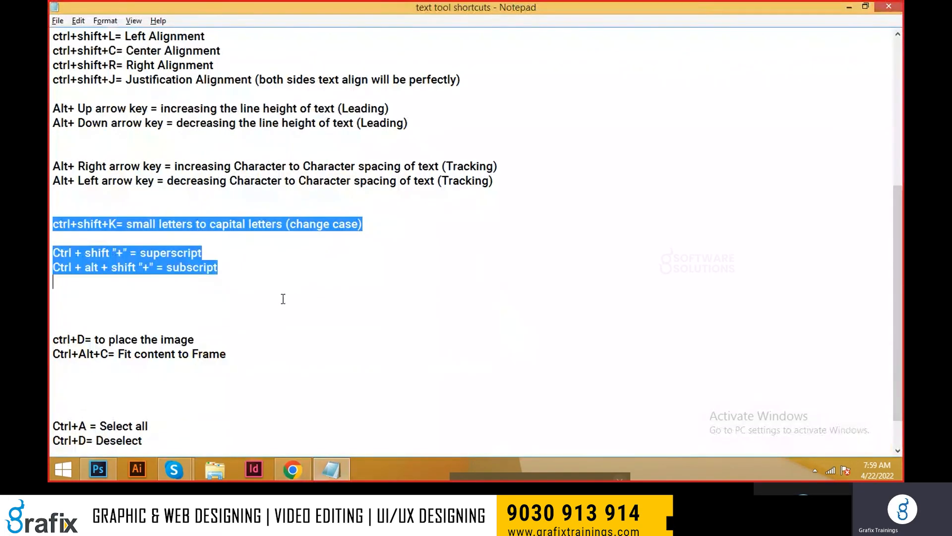
key(alt+Tab)
key(alt+Tab)
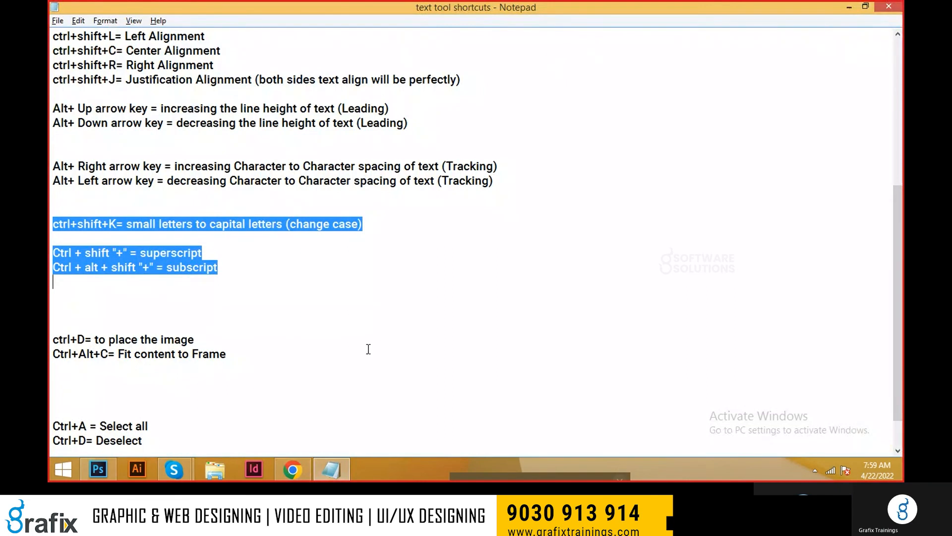
key(alt+Tab)
key(alt+Tab)
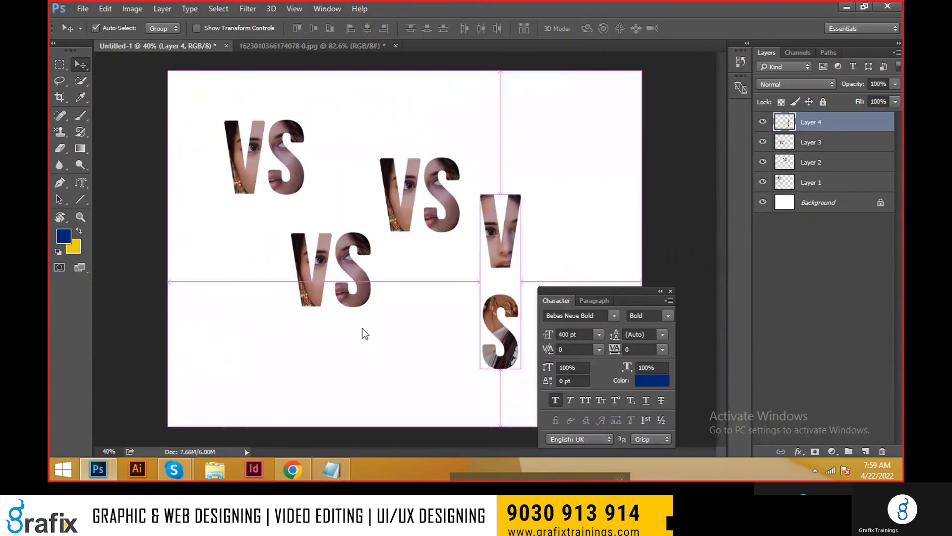
Step: Create a new document with the default settings and draw a blue rectangle shape about 80 by 74 px in its upper-left area
key(ctrl+n)
key(Return)
click(79, 200)
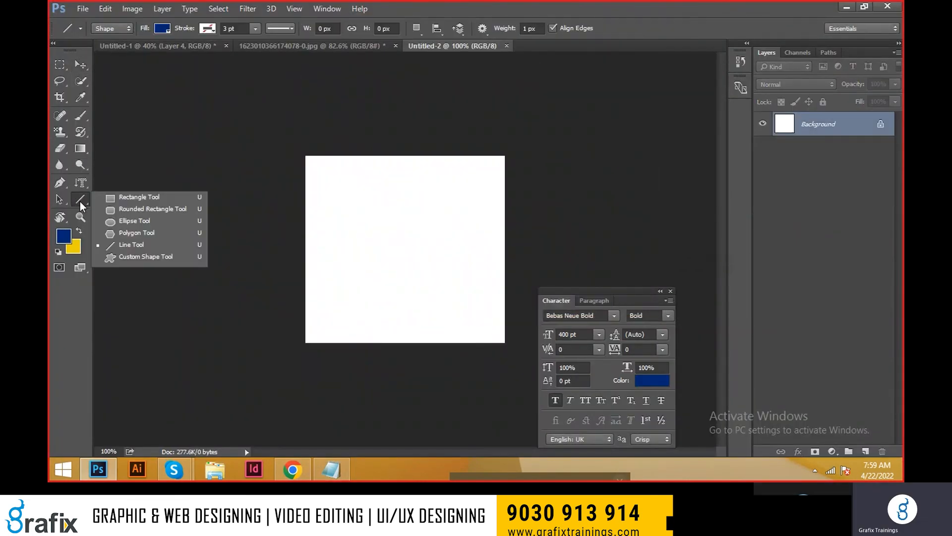
click(138, 197)
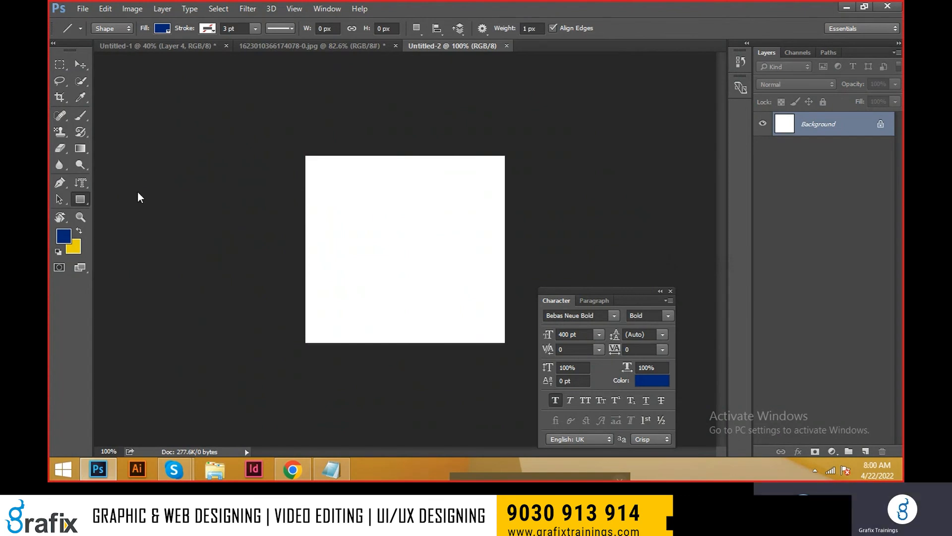
right_click(66, 67)
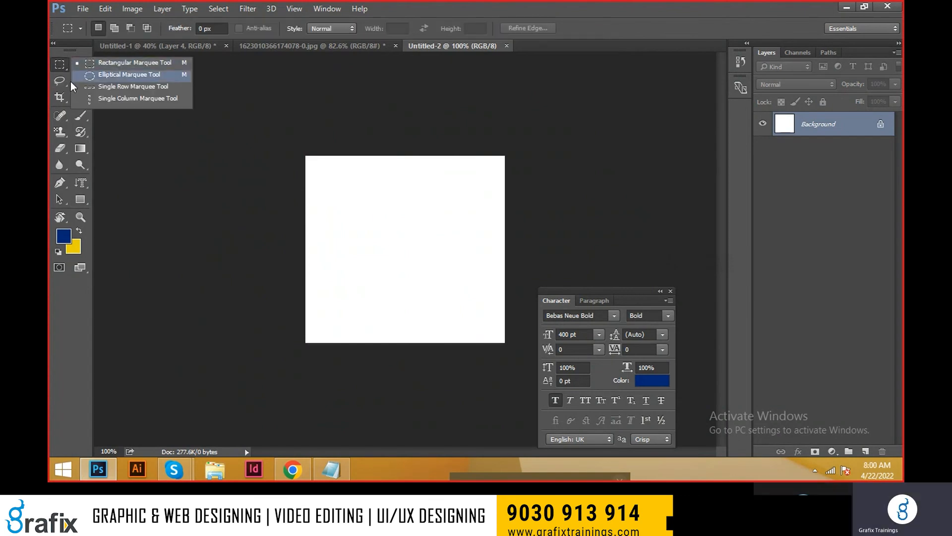
right_click(80, 199)
click(105, 201)
drag(338, 191, 389, 237)
click(664, 81)
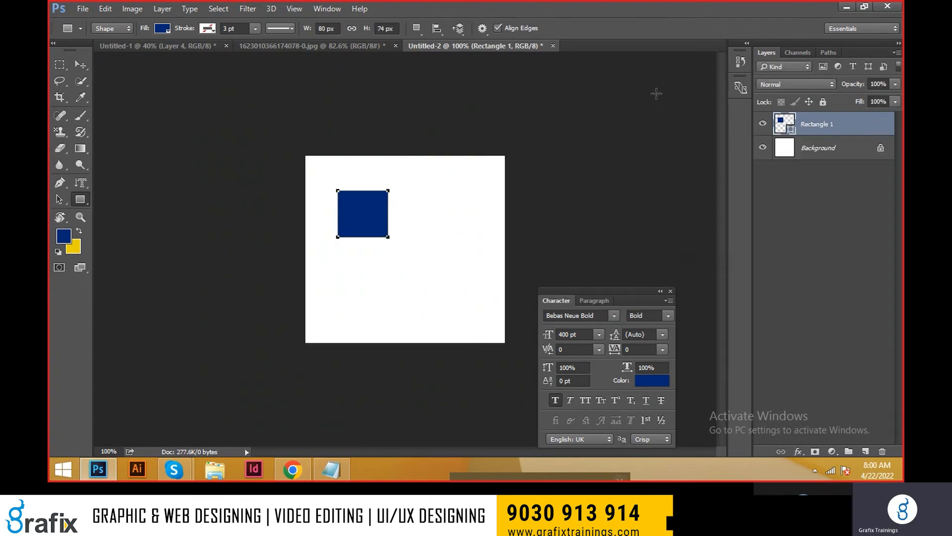
Step: Create a new document from the "12 in X 6 in" preset
key(ctrl+n)
click(449, 112)
click(436, 132)
click(483, 112)
click(454, 147)
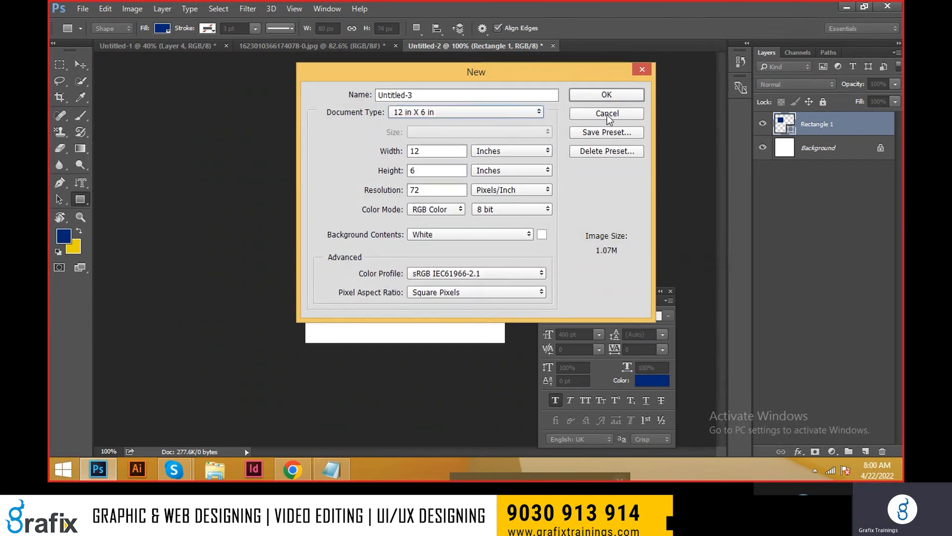
click(601, 94)
Step: Draw a filled rectangle shape about 157 by 130 px and, in Path mode, a rectangle about 153 by 135 px beside it
drag(213, 174, 311, 256)
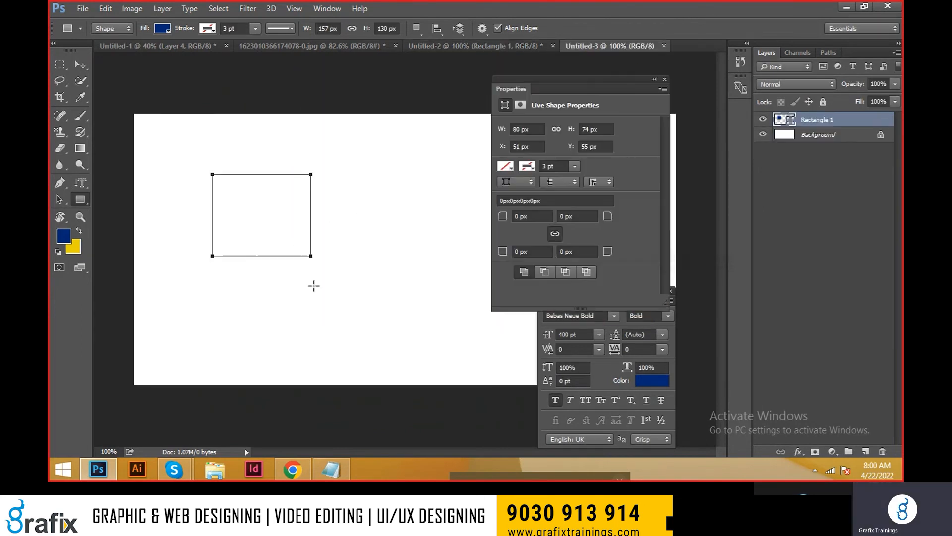
click(112, 29)
click(105, 46)
drag(326, 173, 422, 257)
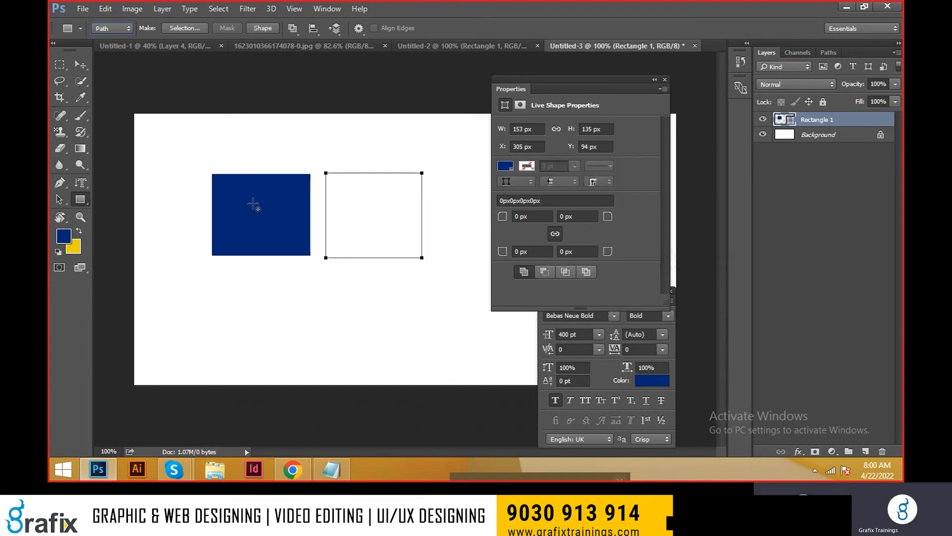
Step: Draw a rectangular marquee selection in the blank area below the two rectangles
key(m)
drag(234, 289, 366, 354)
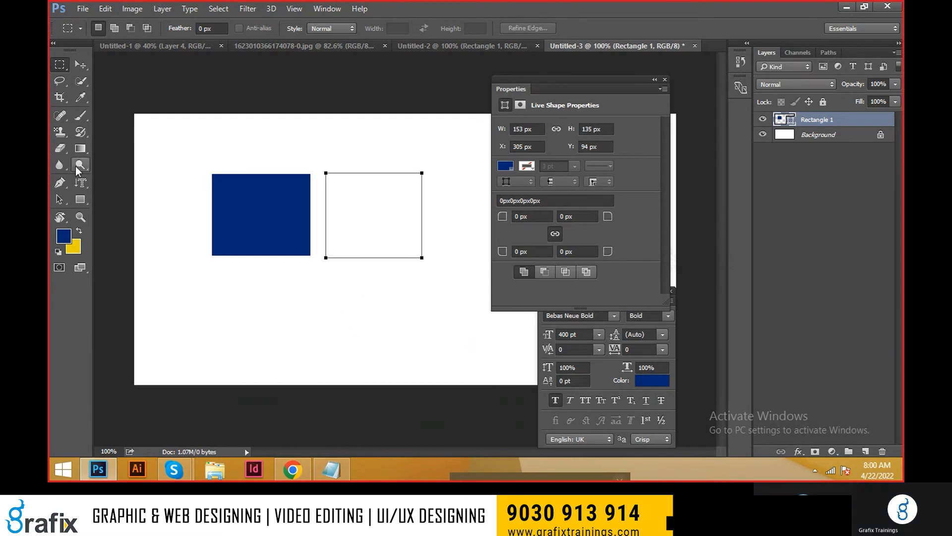
Step: Move the upper-left anchor point of the unfilled rectangle path inward with the Direct Selection tool
click(63, 203)
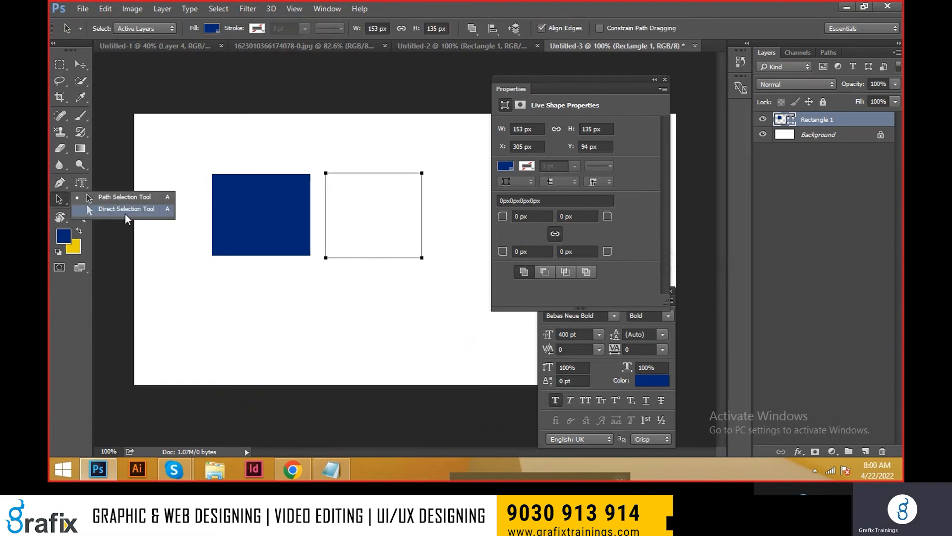
click(130, 201)
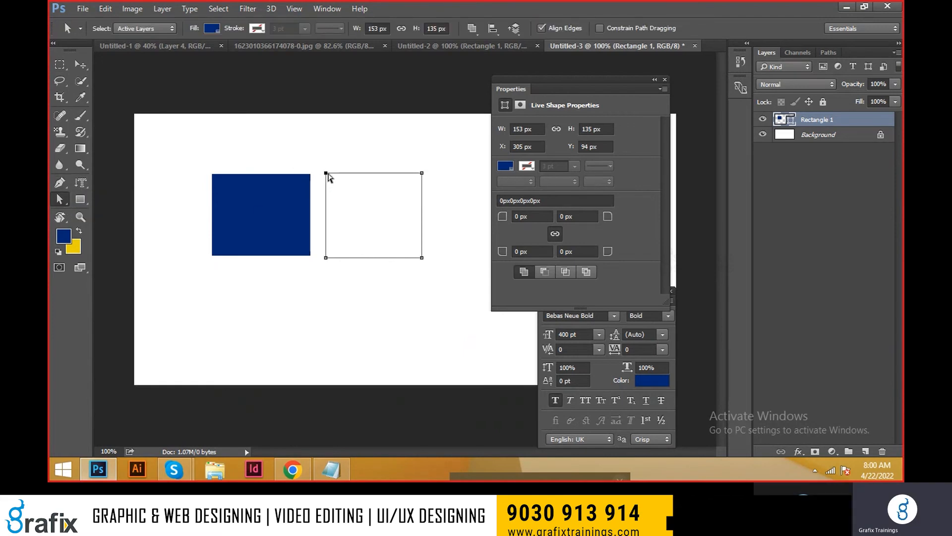
drag(327, 173, 392, 234)
click(416, 180)
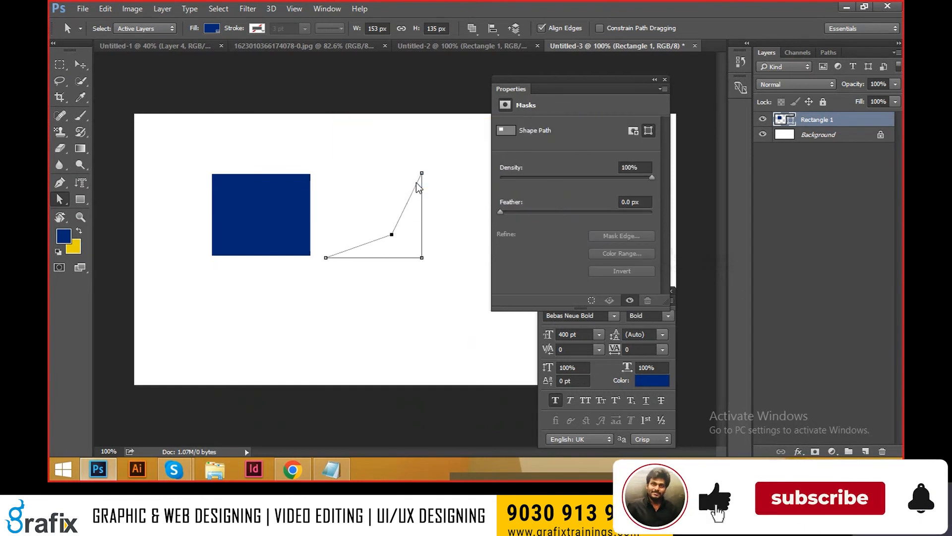
Step: Move the whole blue rectangle left to about X 90 px with the Path Selection tool
click(288, 204)
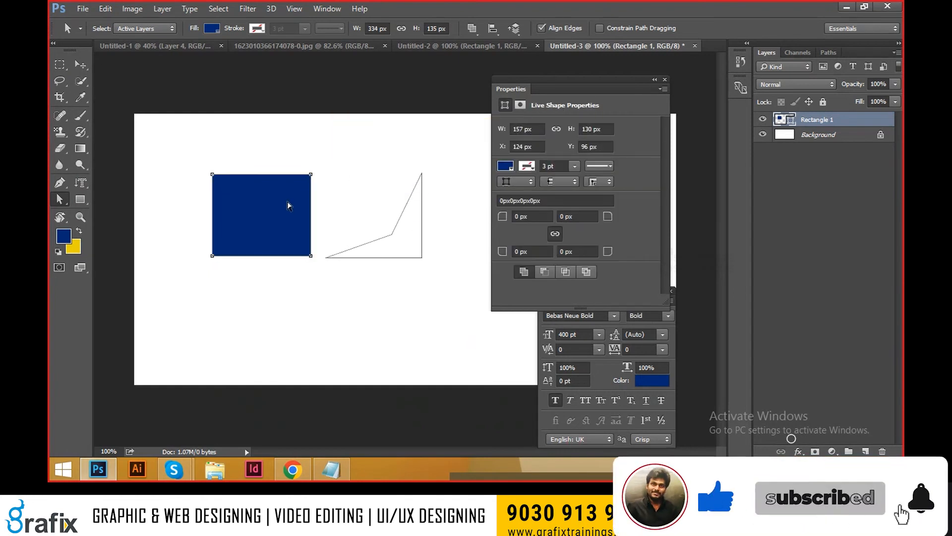
right_click(59, 199)
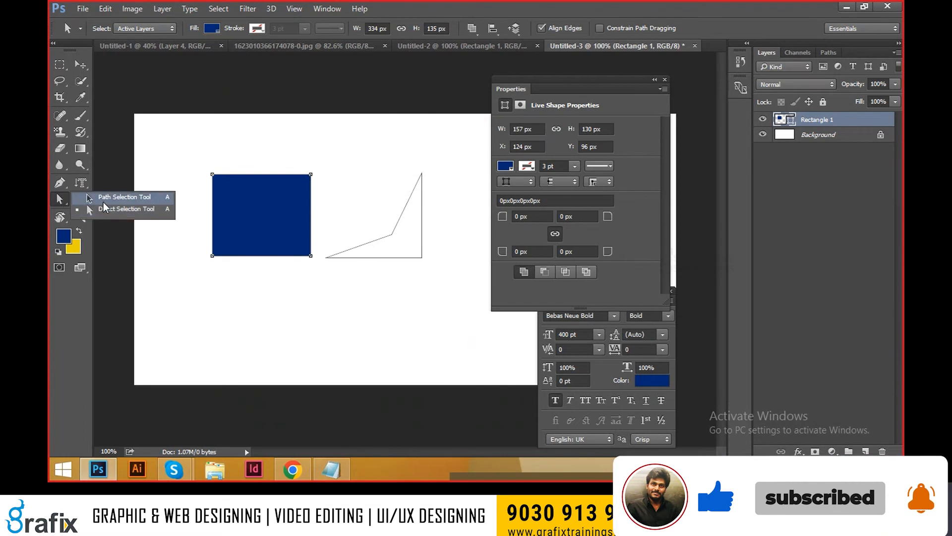
click(124, 209)
drag(242, 228, 242, 222)
Step: Try 40 px corner radii on the blue rectangle and set all four corners to 20 px
drag(533, 217, 395, 212)
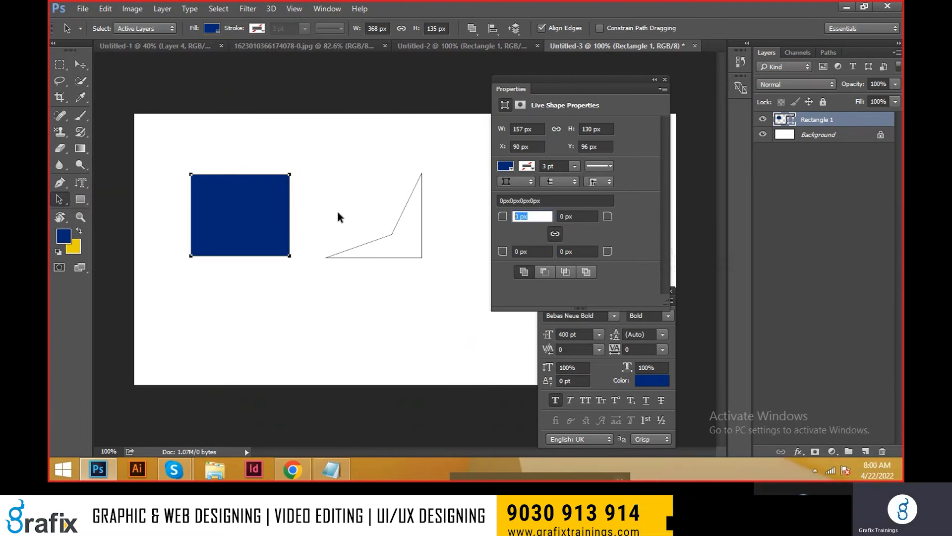
text(40)
key(Tab)
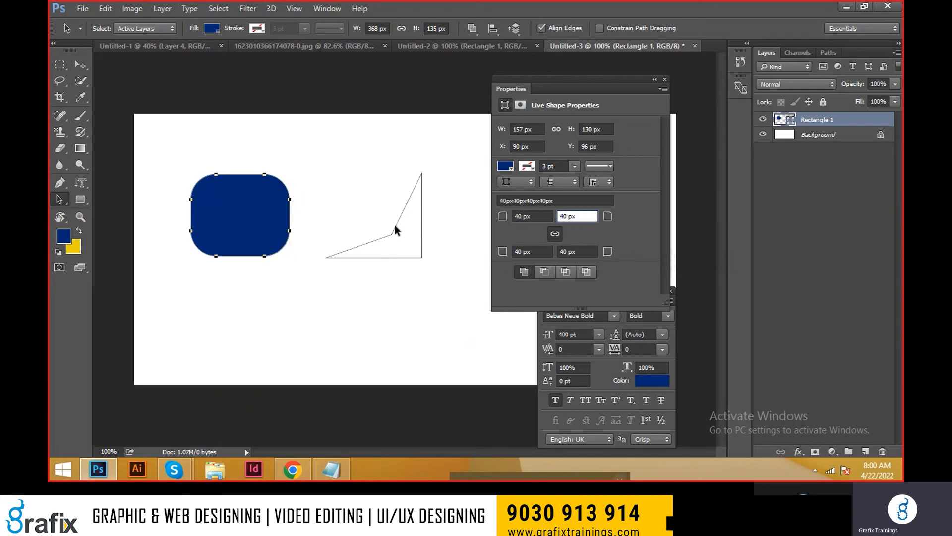
text(20)
key(Tab)
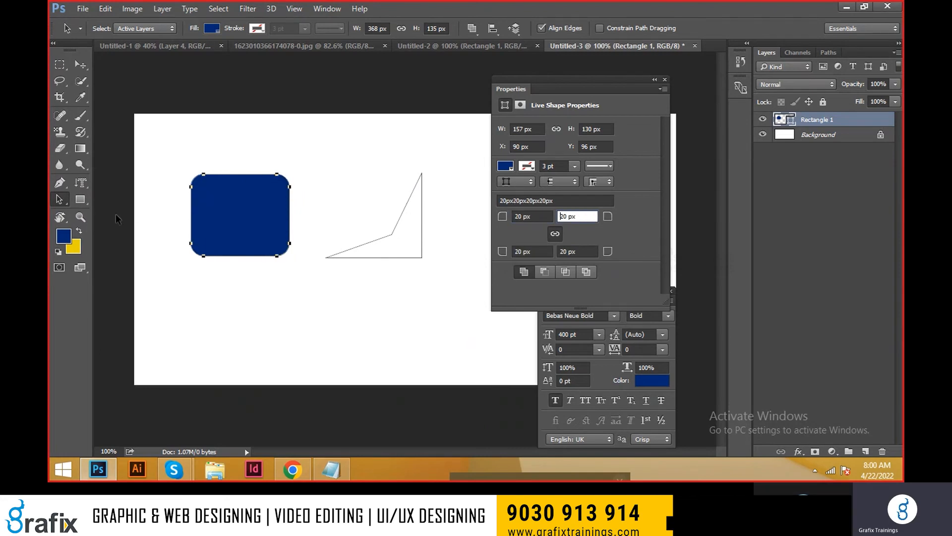
Step: Change the rounded rectangle's fill from the colour swatches to teal
click(504, 167)
click(517, 271)
click(535, 278)
click(558, 259)
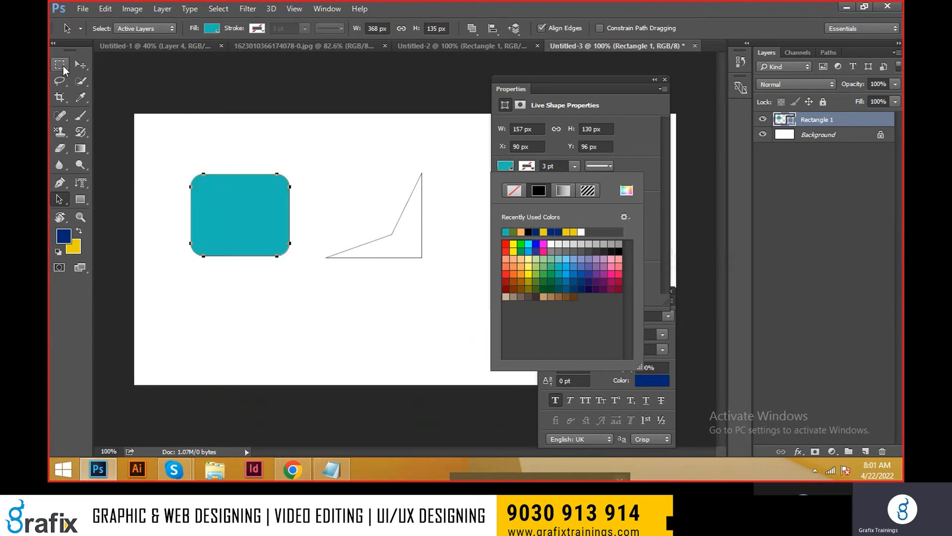
click(79, 65)
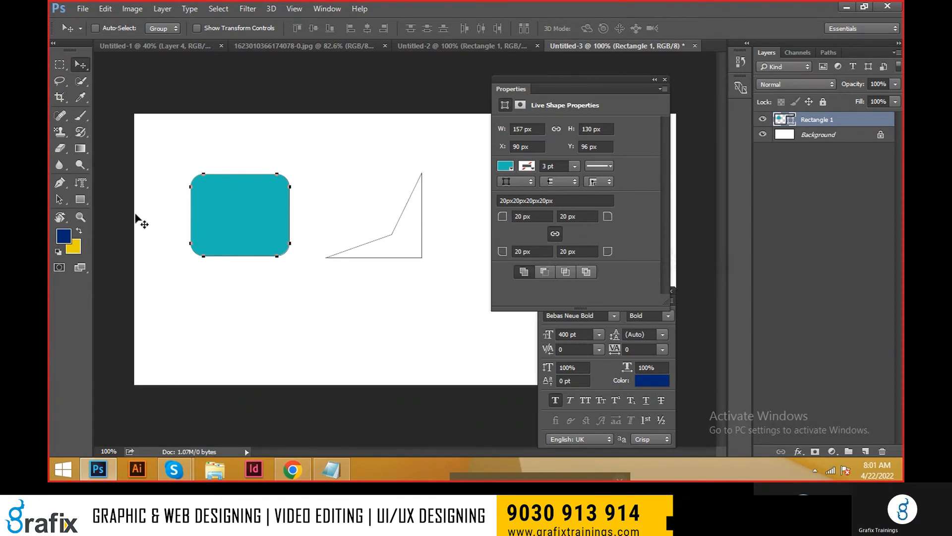
Step: Inspect the teal shape's rounded corners up close and restore the 100% view
click(59, 68)
drag(282, 339, 321, 360)
drag(280, 233, 307, 182)
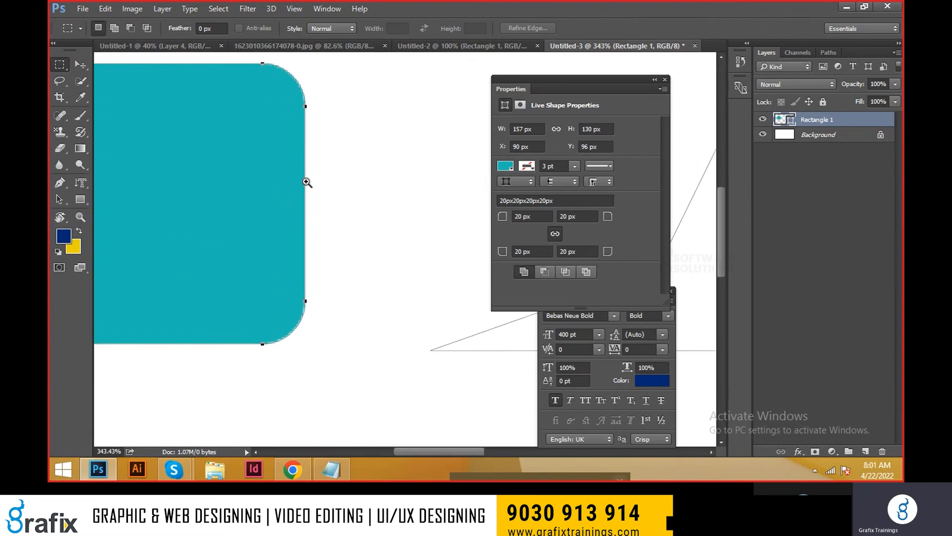
right_click(304, 213)
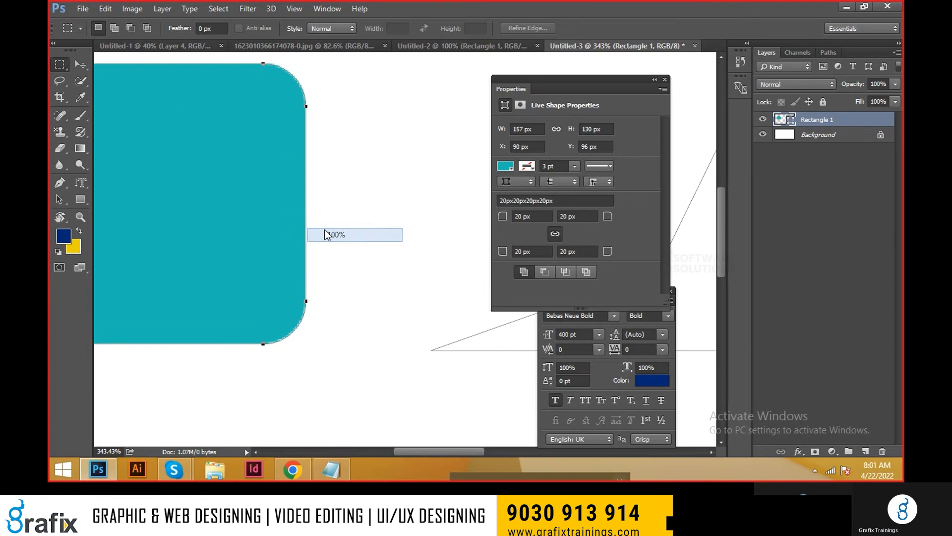
click(334, 234)
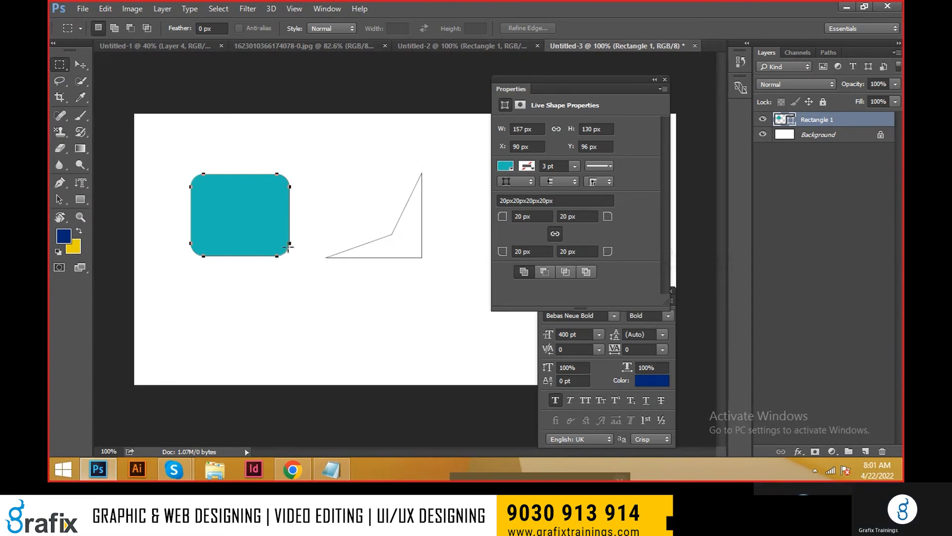
Step: Draw a wide path with 10 px corners below the teal shape using the Rounded Rectangle tool
click(85, 197)
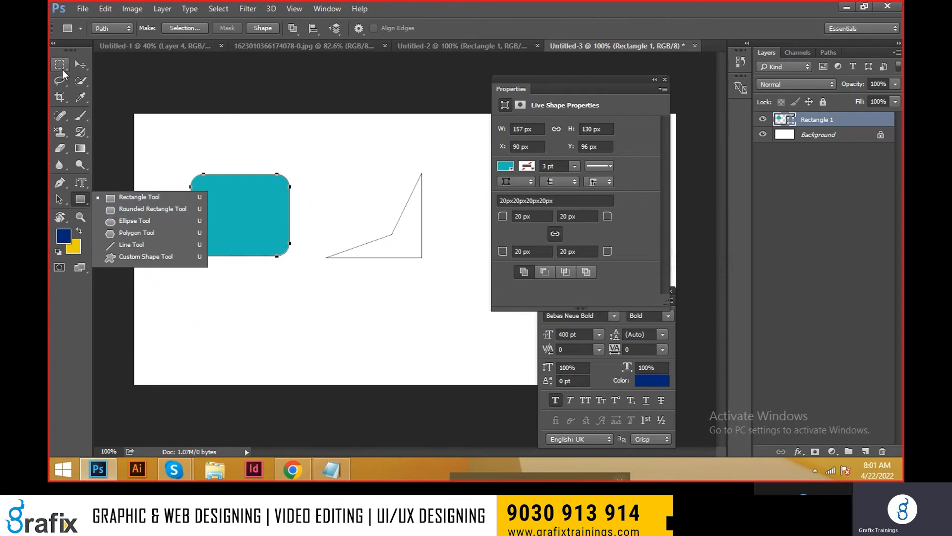
click(145, 212)
drag(222, 305, 403, 354)
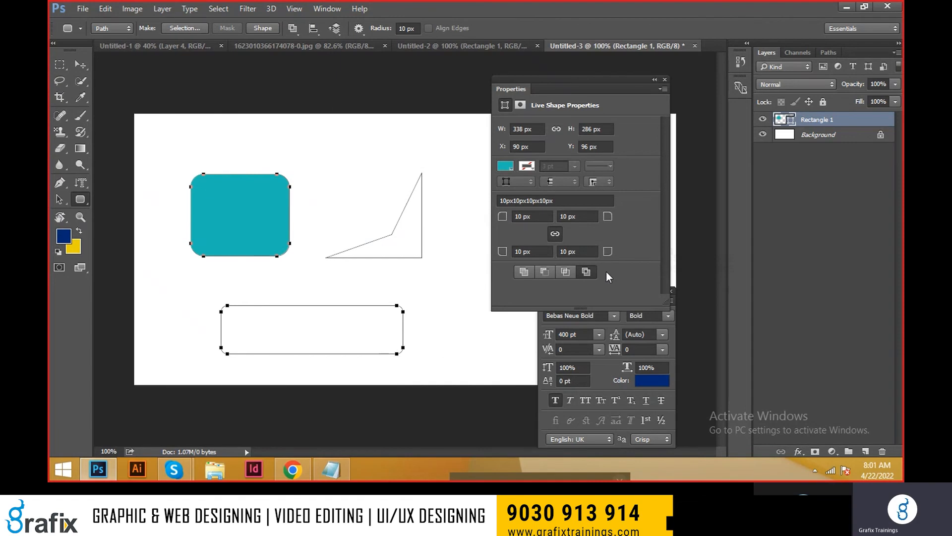
Step: Try corner radii of 20 px and 2020 px on the selected shapes and set them to 15 px
click(532, 216)
text(20)
key(Tab)
text(20)
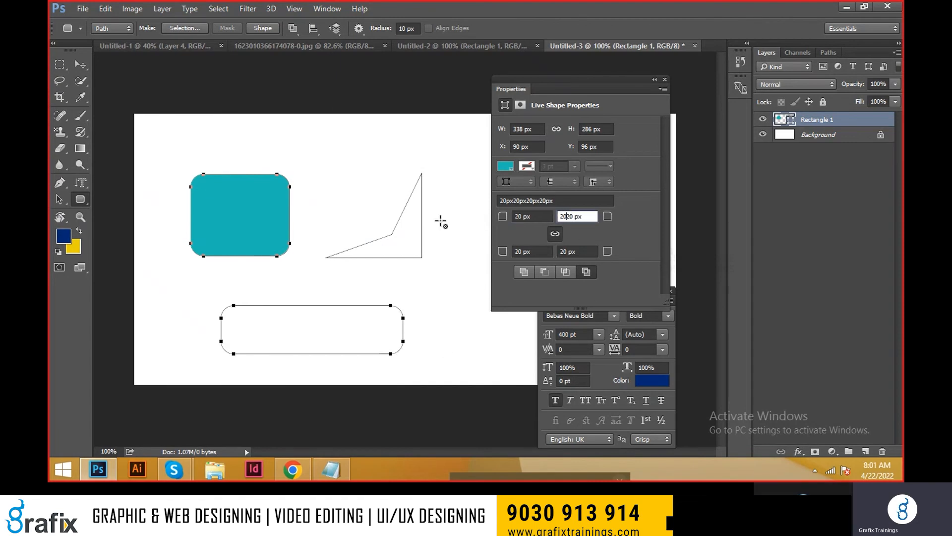
key(Return)
key(Return)
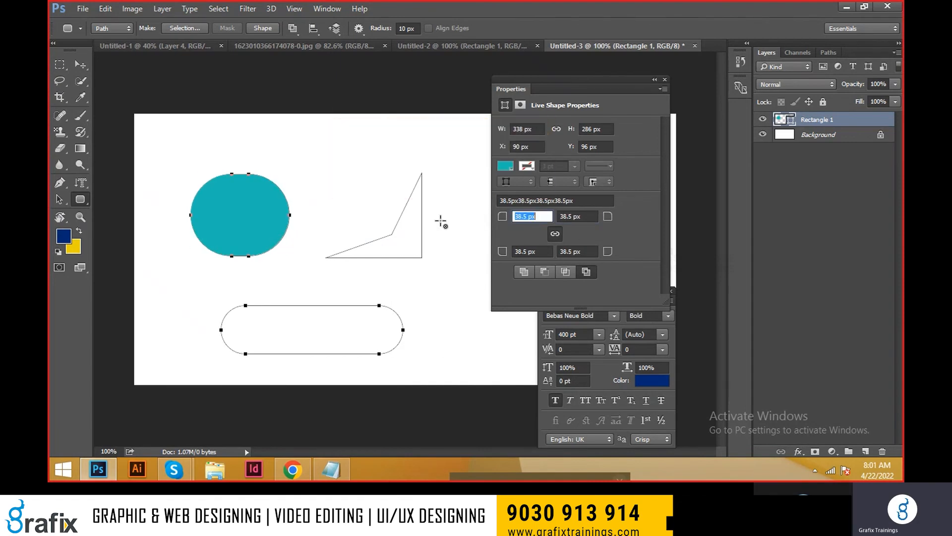
text(15)
key(Tab)
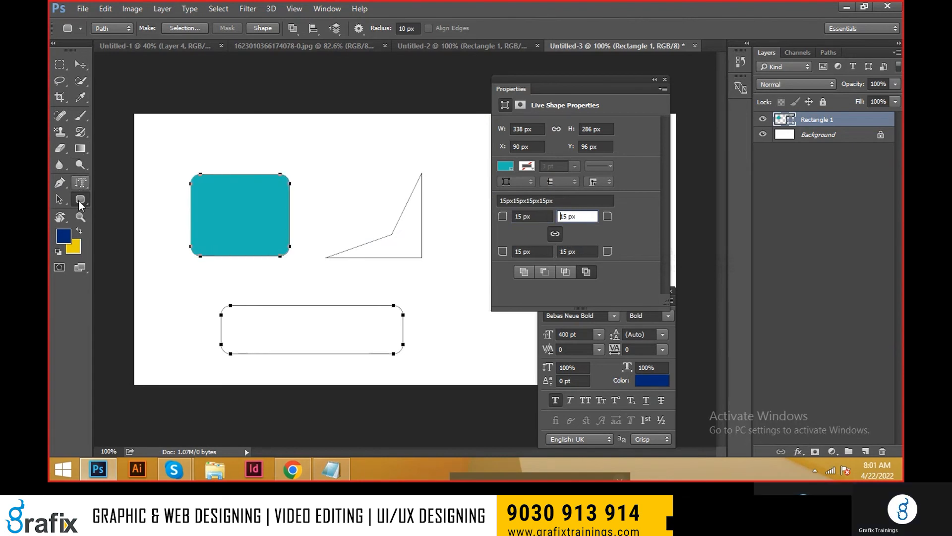
click(80, 200)
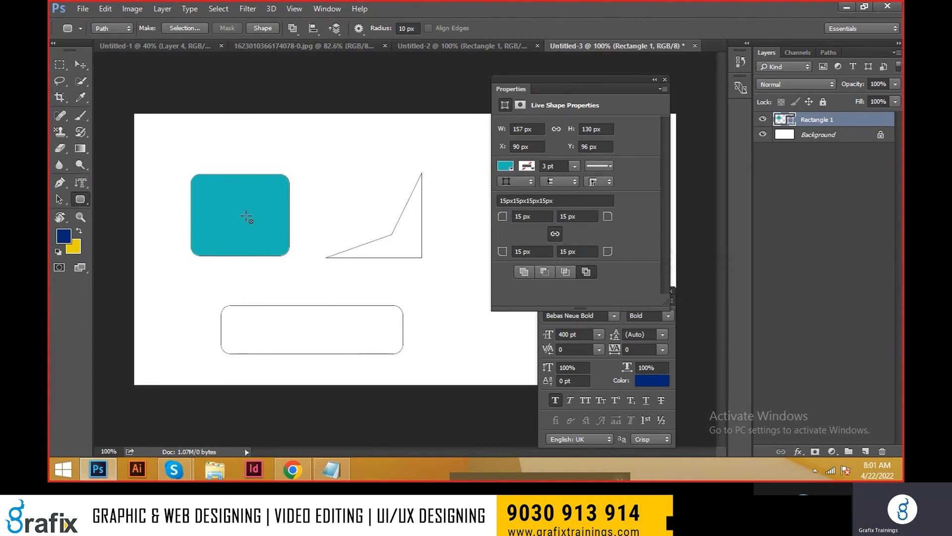
Step: Move the teal rounded rectangle up and to the left, to about X 76 px, Y 67 px
key(v)
right_click(244, 199)
click(269, 203)
drag(257, 205, 248, 187)
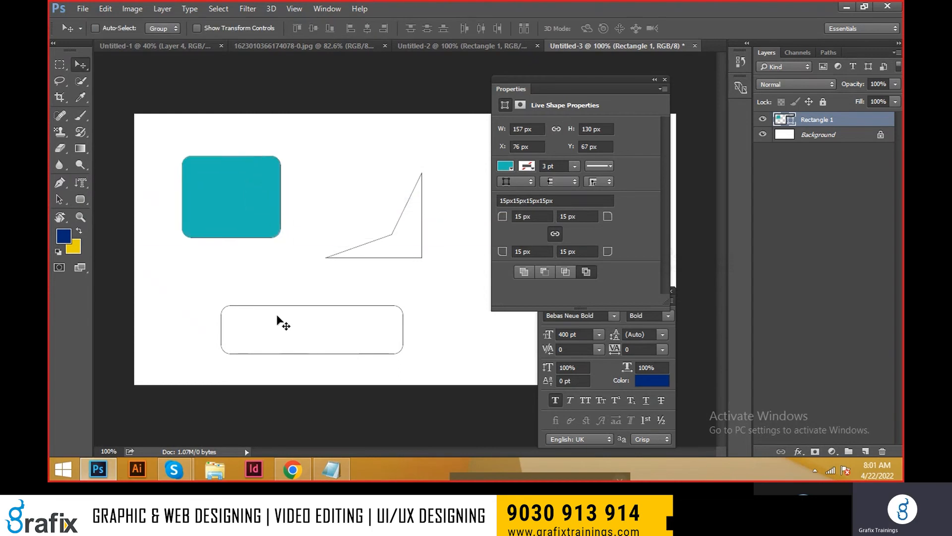
Step: Convert the outlined paths to a selection filled with the dark blue foreground colour on a new layer, and move the filled shapes up and right
key(a)
drag(414, 368, 446, 380)
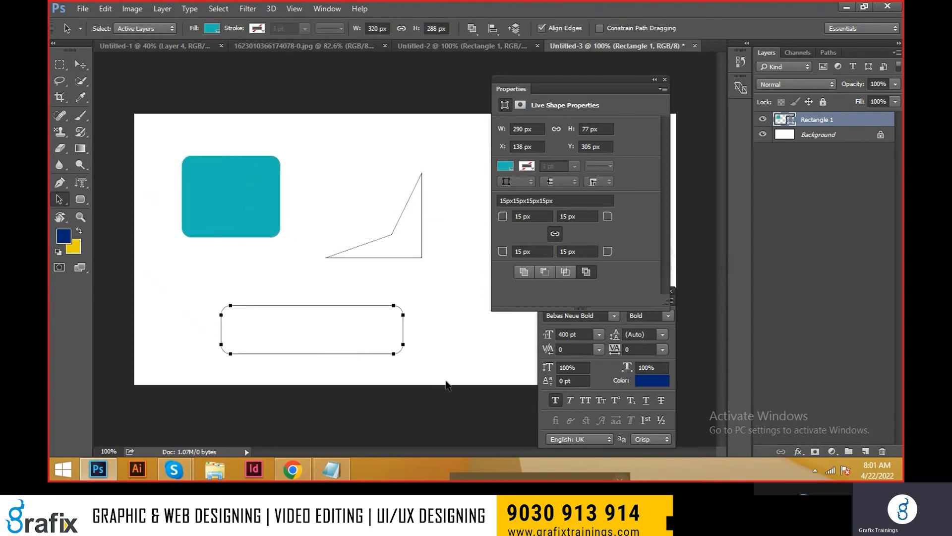
key(ctrl+Return)
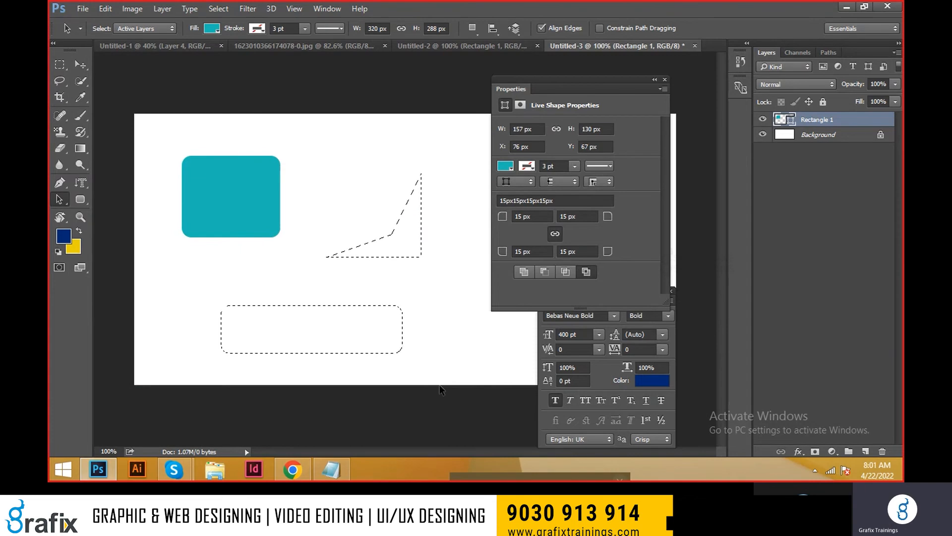
key(ctrl+shift+n)
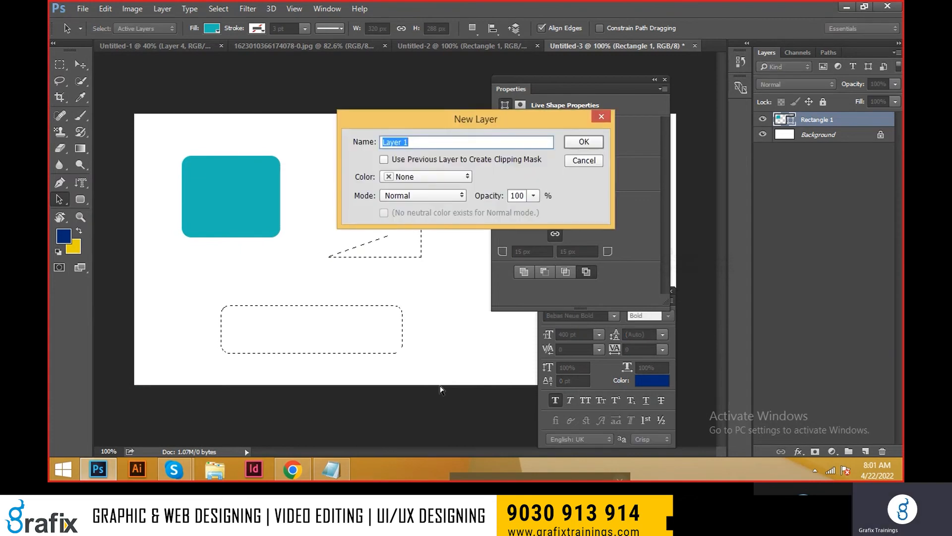
key(Return)
key(alt+BackSpace)
key(ctrl+d)
key(v)
drag(315, 308, 397, 289)
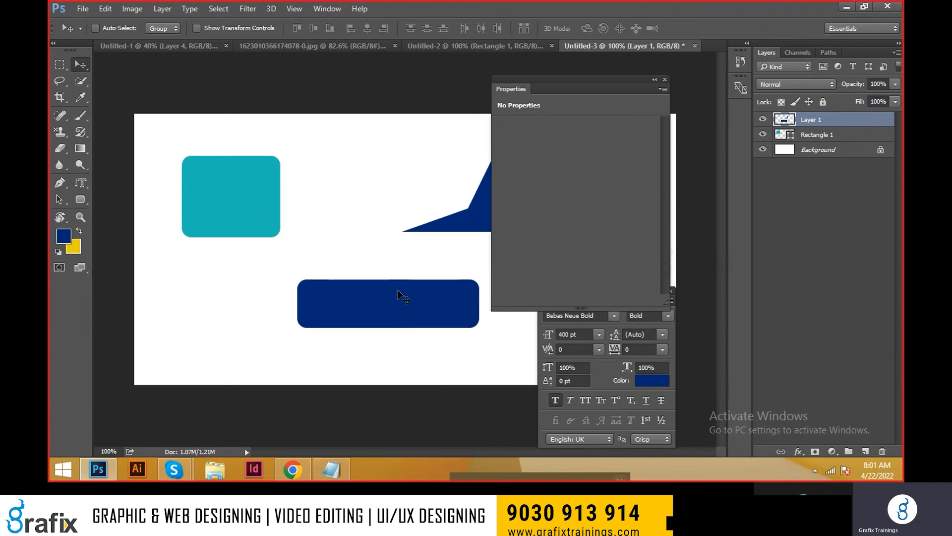
Step: Draw a filled circle about 107 px wide beside the teal shape using the Ellipse tool in Shape mode
click(82, 200)
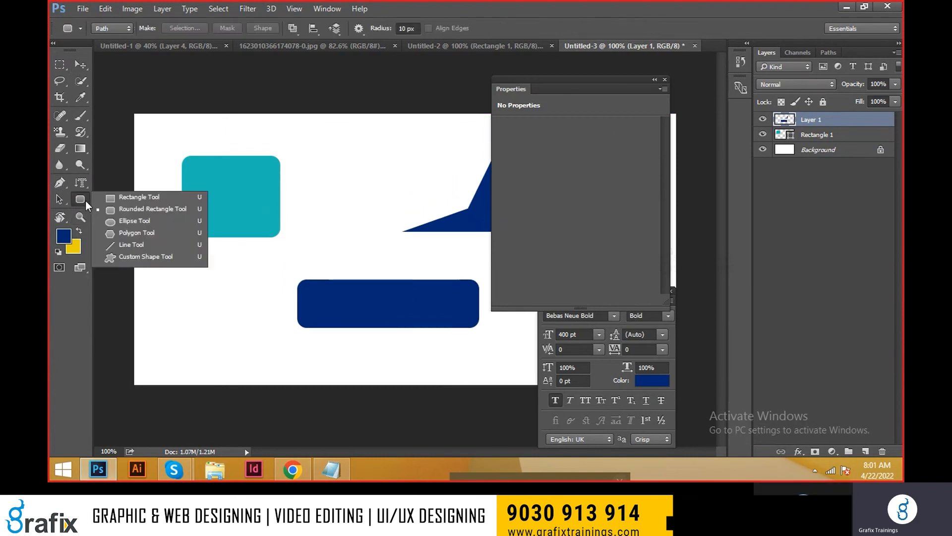
click(136, 222)
click(111, 29)
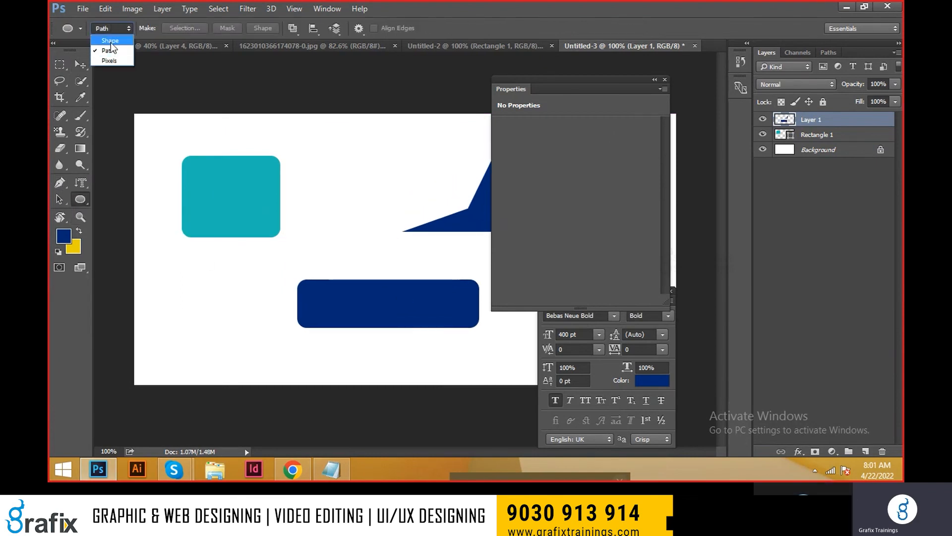
click(111, 37)
drag(306, 148, 373, 224)
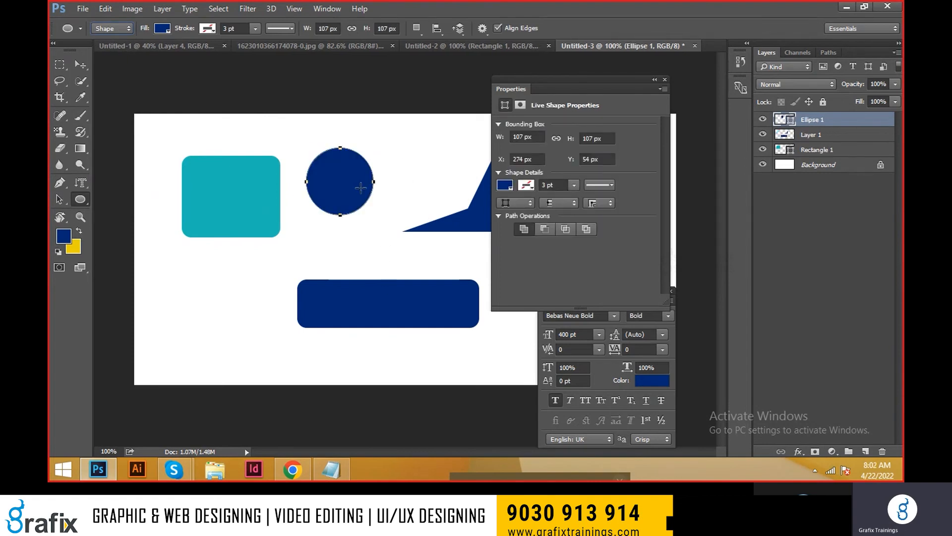
Step: Move the blue circle slightly down and right, to about X 303 px, Y 67 px
right_click(355, 181)
click(82, 62)
right_click(361, 191)
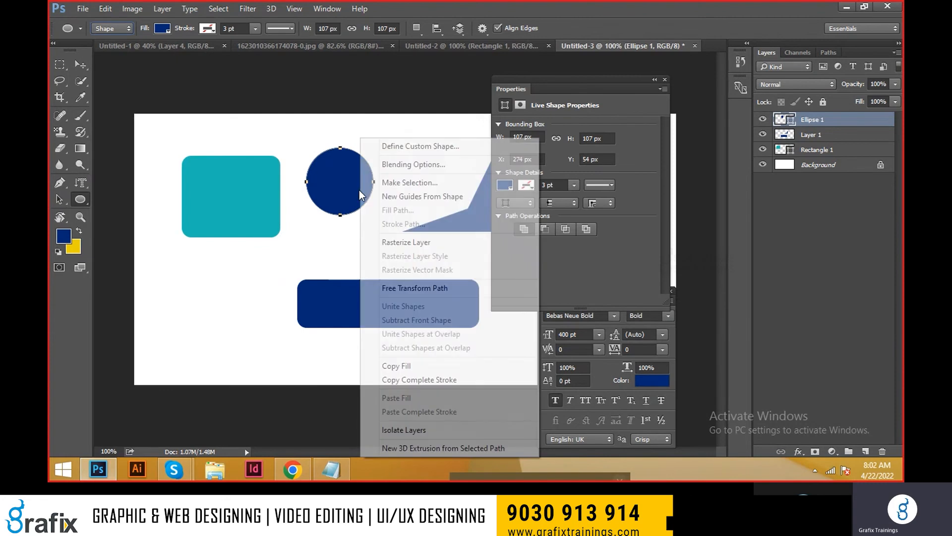
click(76, 65)
click(75, 65)
right_click(352, 205)
click(361, 212)
drag(335, 189, 353, 197)
Step: Select the circle's path and try purple and blue fill swatches before setting the fill to magenta
key(a)
drag(302, 108, 464, 252)
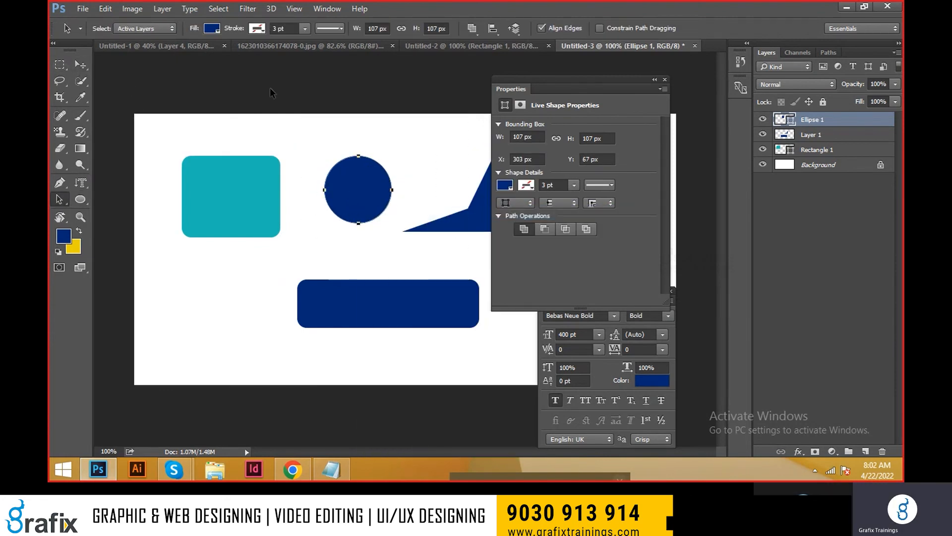
click(217, 31)
click(241, 124)
click(249, 143)
click(233, 137)
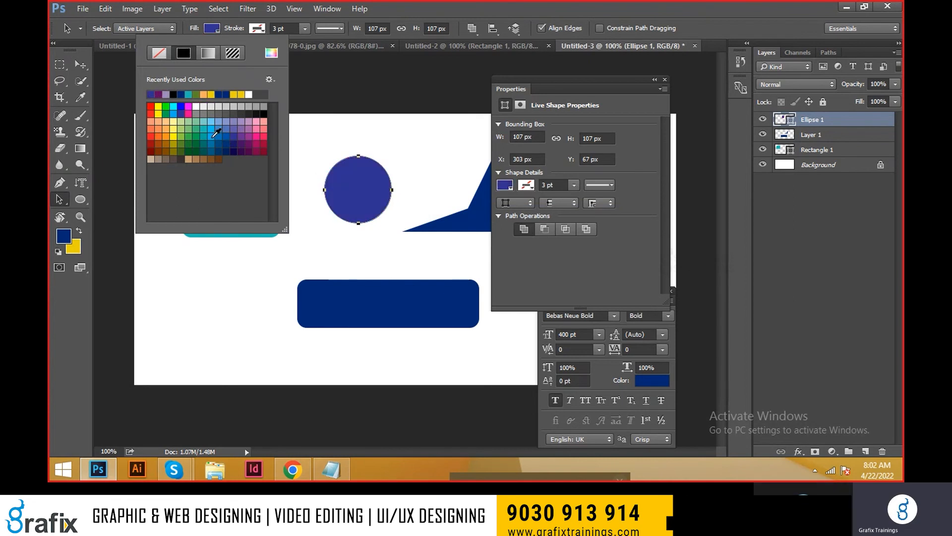
click(194, 132)
click(189, 107)
Step: Scale the magenta circle up to about 141 px and reposition it at about X 279 px, Y 62 px
click(590, 274)
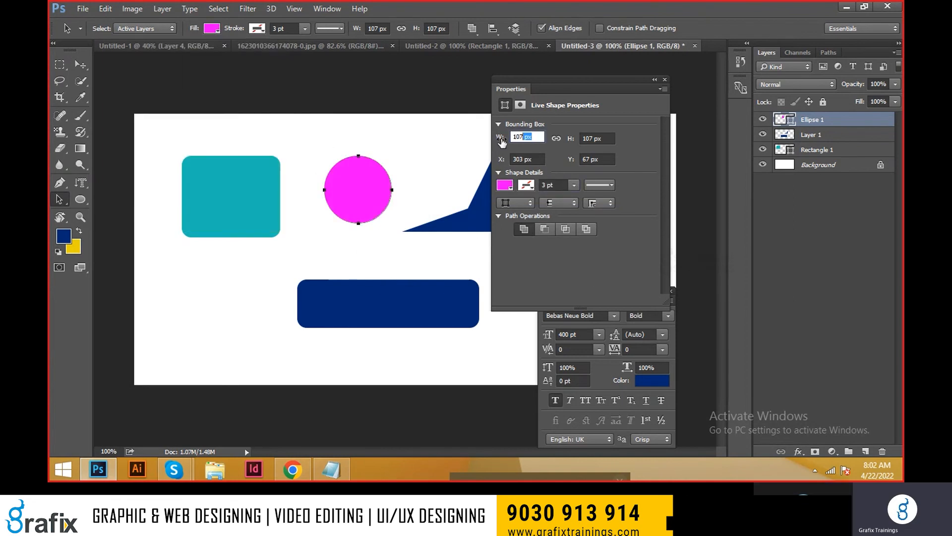
key(ctrl+t)
mouse_move(392, 227)
mouse_down()
mouse_move(400, 214)
mouse_move(403, 234)
mouse_up()
key(Return)
key(v)
drag(382, 186, 378, 194)
Step: Draw a filled magenta five-sided polygon below the teal shape using the Polygon tool
click(89, 199)
click(128, 233)
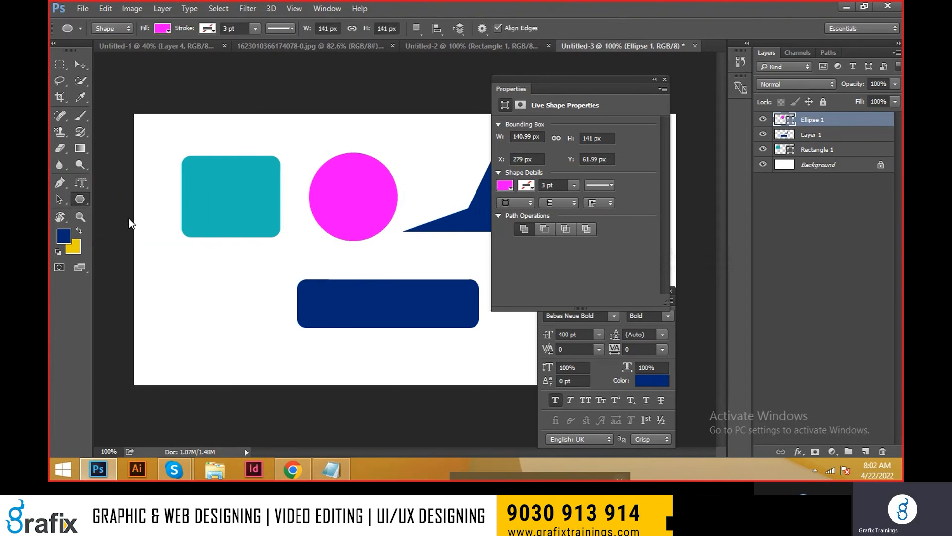
mouse_move(218, 289)
mouse_down()
mouse_move(270, 323)
mouse_move(265, 313)
mouse_up()
Step: Switch the Polygon tool to Path mode and draw a large five-sided path across the shapes
click(112, 28)
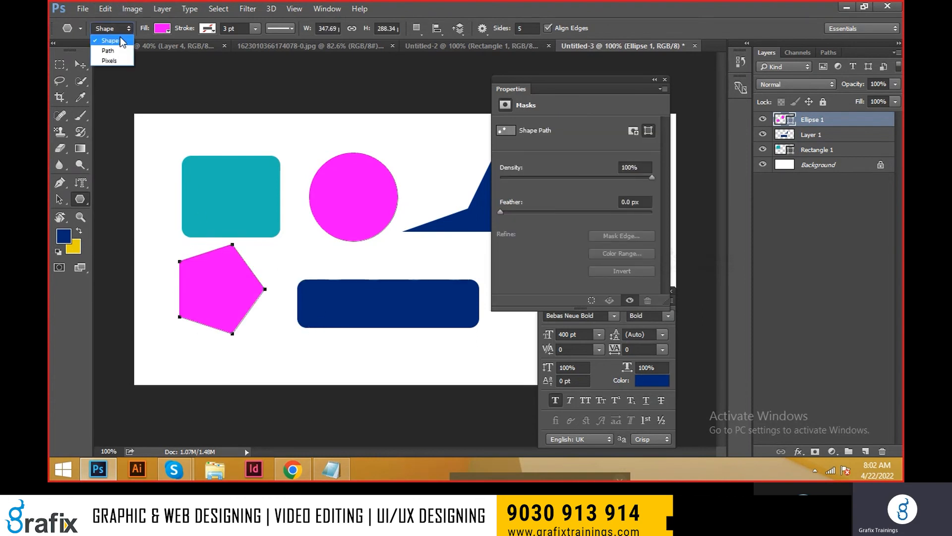
click(105, 58)
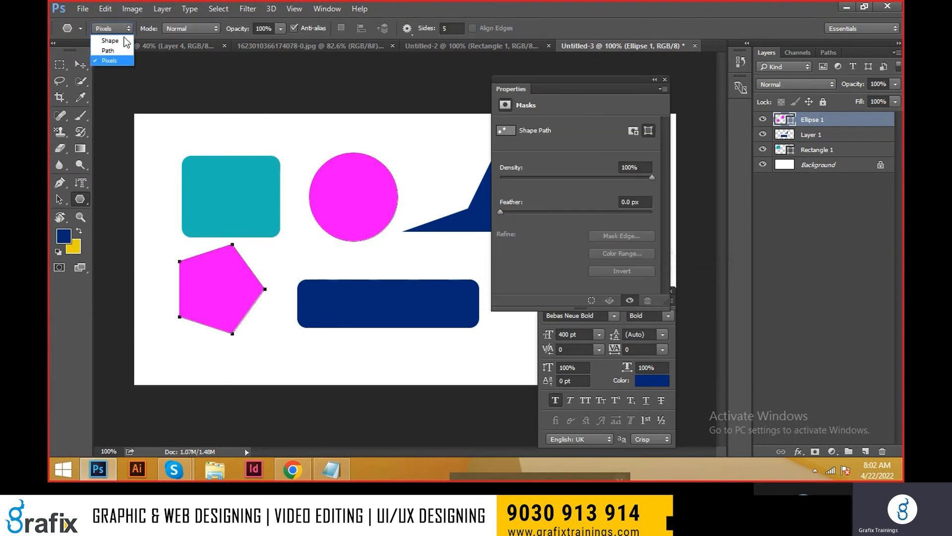
click(107, 40)
drag(292, 220, 398, 281)
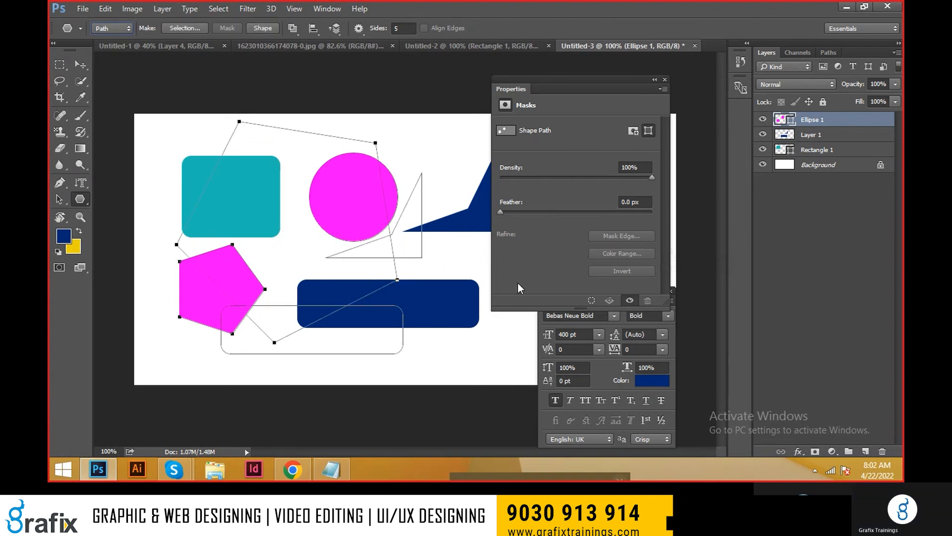
Step: Create a new document from the 12 in X 6 in preset, leaving the current document open
key(ctrl+w)
key(Escape)
key(ctrl+n)
click(465, 112)
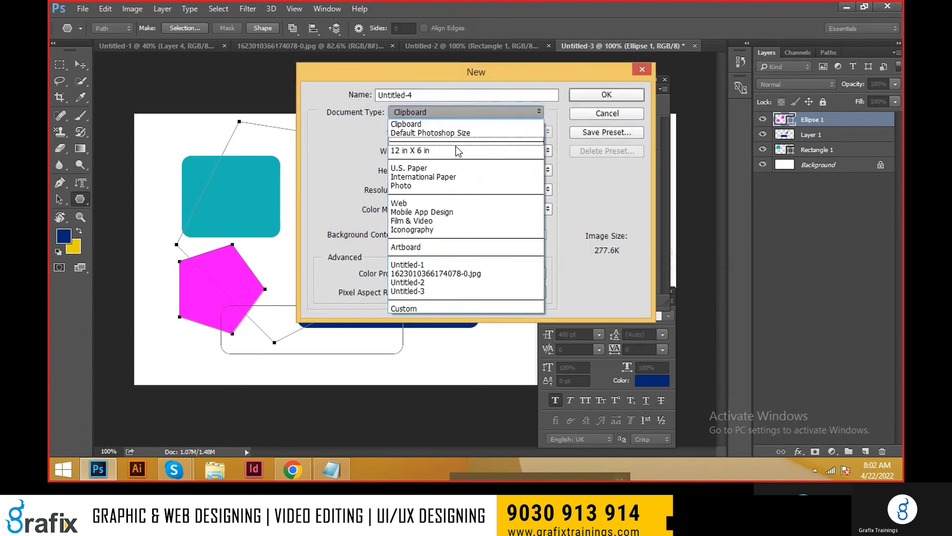
click(456, 149)
click(579, 100)
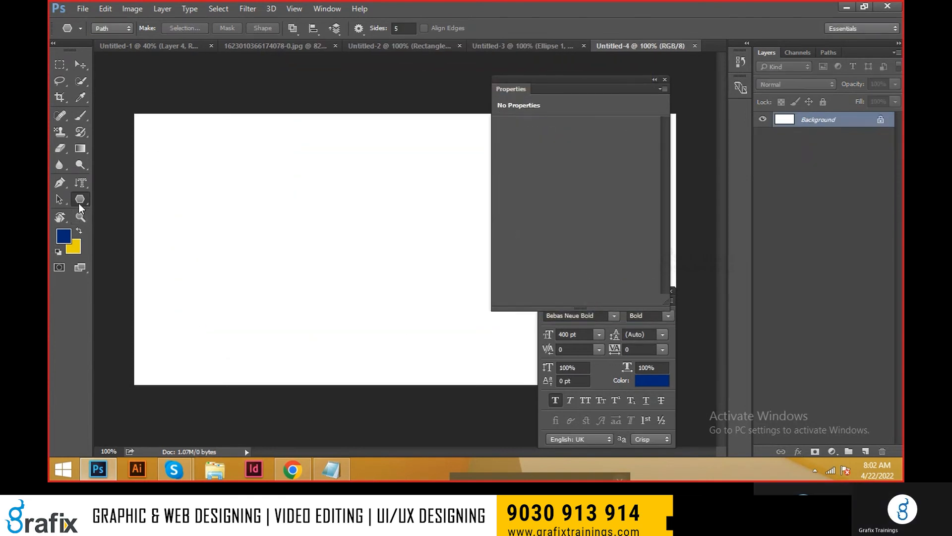
Step: Try drawing diagonal paths with the Line tool and undo them
right_click(78, 203)
click(141, 246)
drag(214, 319, 410, 189)
drag(257, 170, 393, 332)
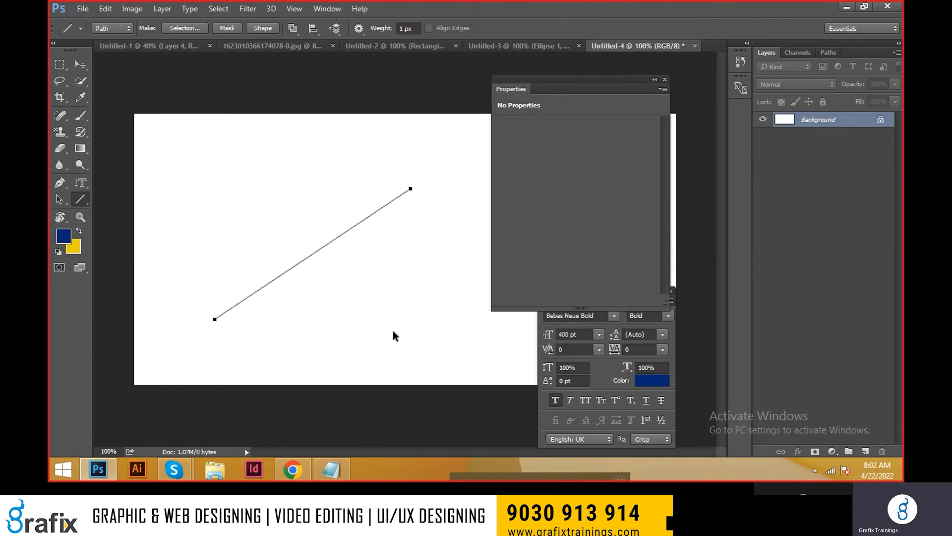
key(ctrl+alt+z)
key(ctrl+alt+z)
Step: Create a horizontal 1 px dark blue line on a new layer from a Line tool path and move it up
drag(224, 274, 419, 281)
key(ctrl+Return)
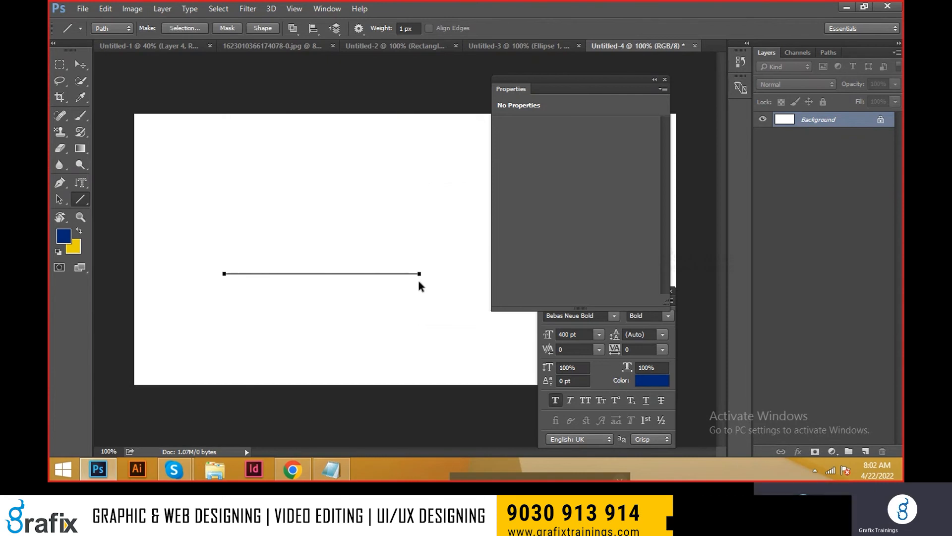
key(ctrl+shift+n)
key(Return)
key(alt+BackSpace)
key(ctrl+d)
key(v)
drag(390, 281, 392, 233)
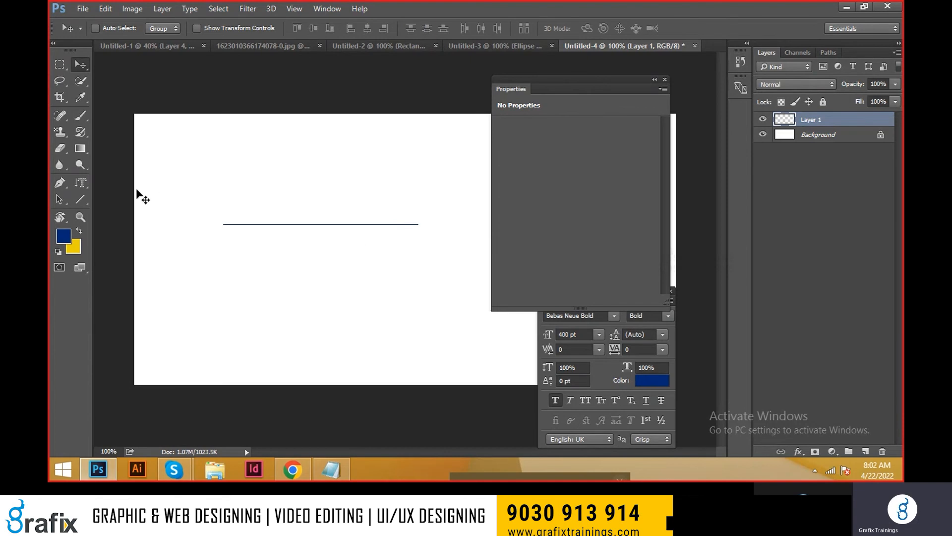
Step: Load the spade in the Custom Shape tool and draw it as a small path below the line
click(82, 201)
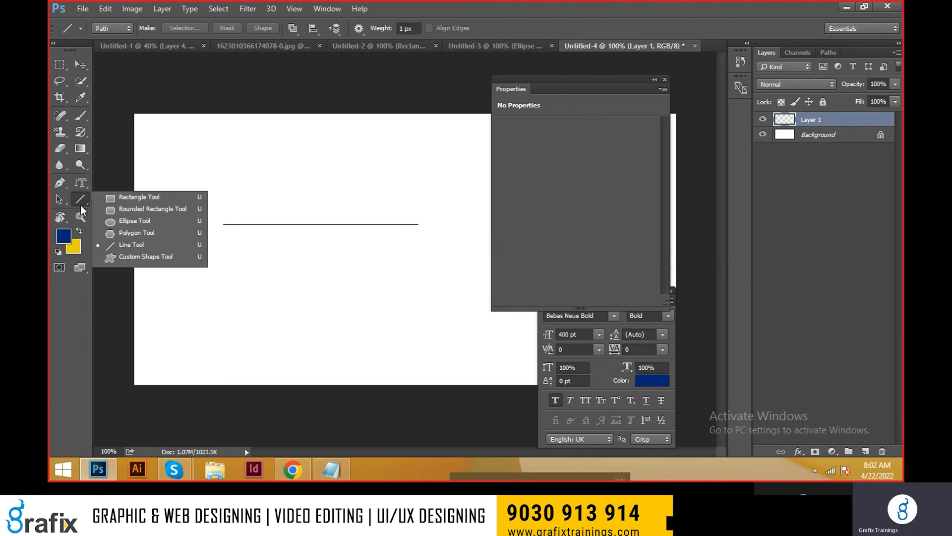
click(115, 257)
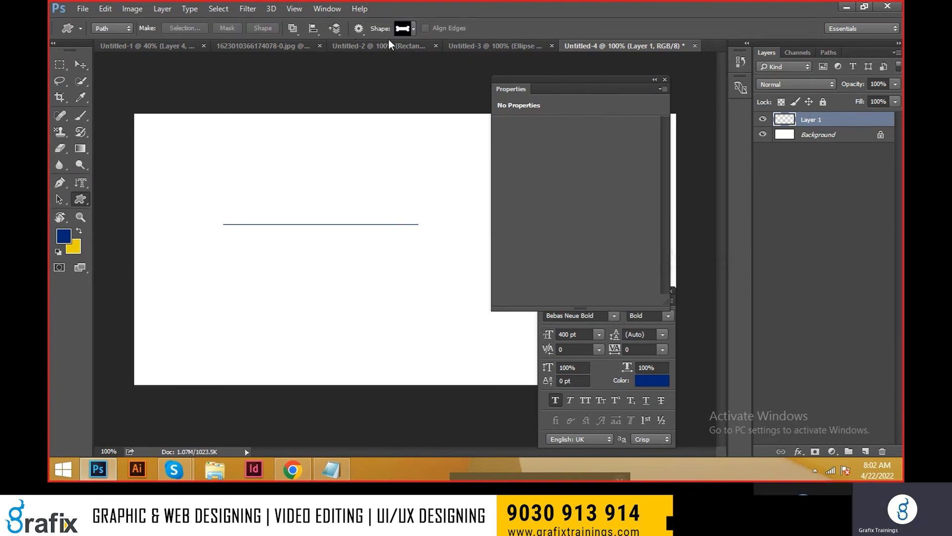
click(415, 29)
drag(486, 131, 495, 250)
drag(469, 84, 473, 187)
double_click(400, 116)
drag(248, 258, 292, 304)
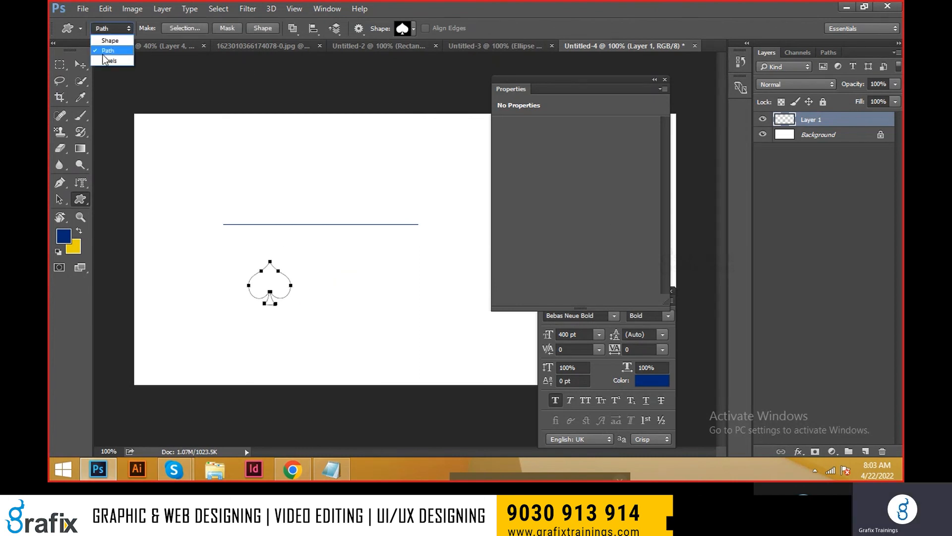
Step: Draw a dark blue spade about 81 × 83 px below the line using the Custom Shape tool in Shape mode
click(108, 41)
drag(326, 265, 378, 326)
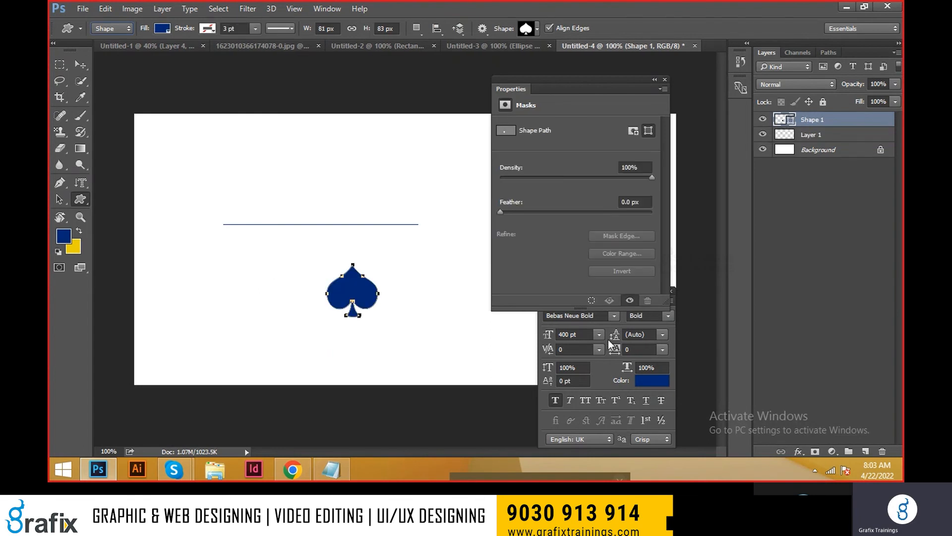
click(81, 200)
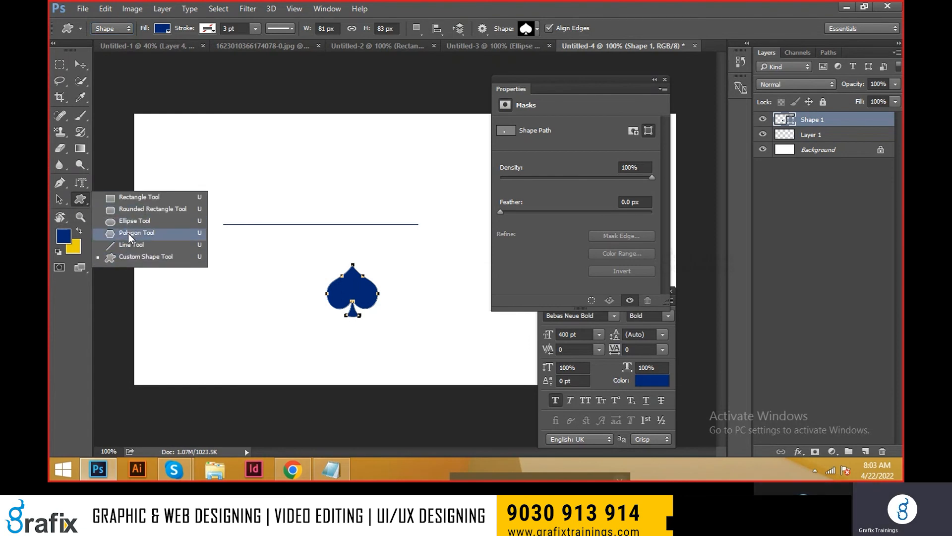
click(81, 200)
Step: Examine the spade document zoomed in, zoomed far out and fitted to the window, and return to the 100% view
click(80, 217)
drag(329, 291, 364, 302)
key(ctrl+plus)
key(ctrl+plus)
key(ctrl+plus)
key(ctrl+minus)
key(ctrl+minus)
key(ctrl+minus)
key(ctrl+minus)
key(ctrl+minus)
key(ctrl+minus)
key(ctrl+minus)
key(ctrl+minus)
key(ctrl+minus)
key(ctrl+minus)
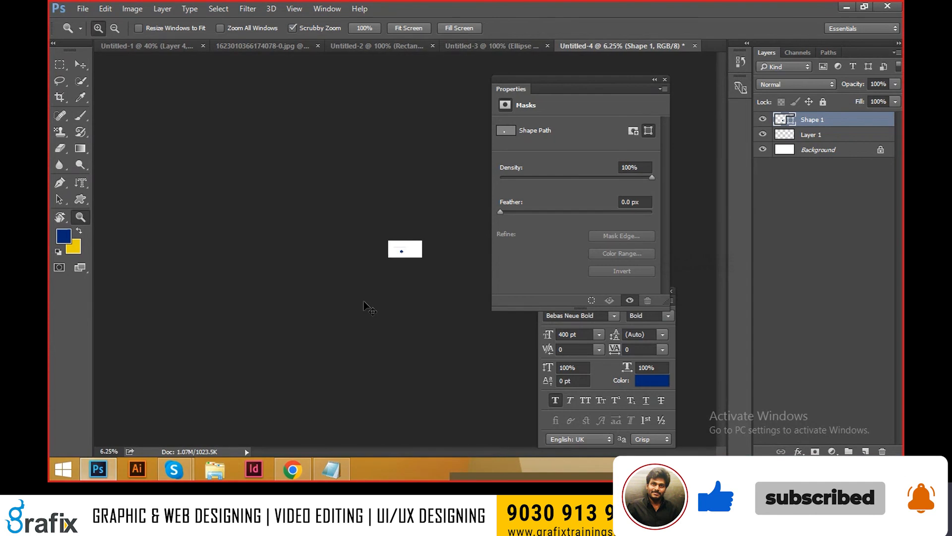
key(ctrl+0)
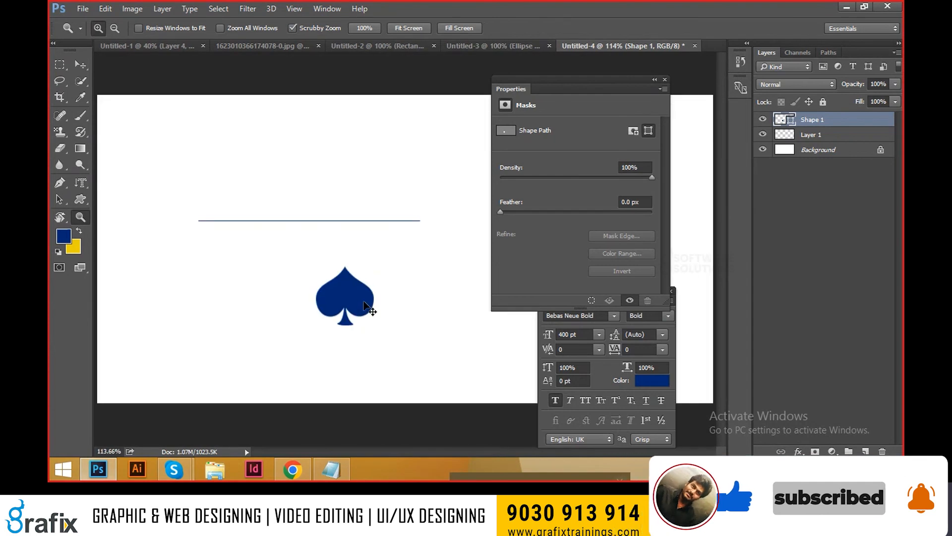
key(ctrl+1)
Step: Switch to Notepad and look through the text tool shortcuts notes
key(alt+Tab)
scroll(318, 290, up, 6)
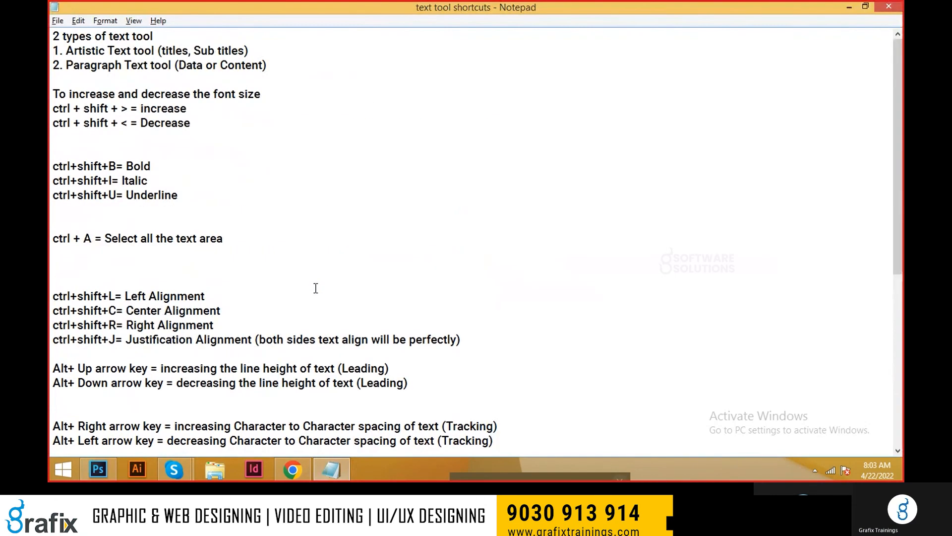
scroll(315, 287, down, 5)
key(alt+Tab)
key(alt+Tab)
Step: Open PSD-Shortcuts-V1 from the TEXT folder on the desktop and review its zoom and fit-to-view shortcuts
key(super+d)
double_click(58, 245)
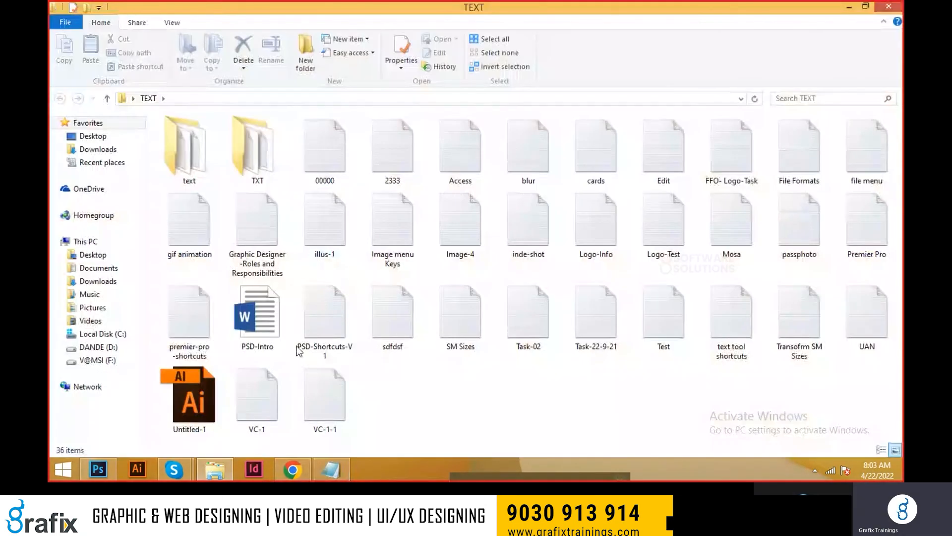
double_click(320, 334)
key(x)
scroll(330, 325, down, 20)
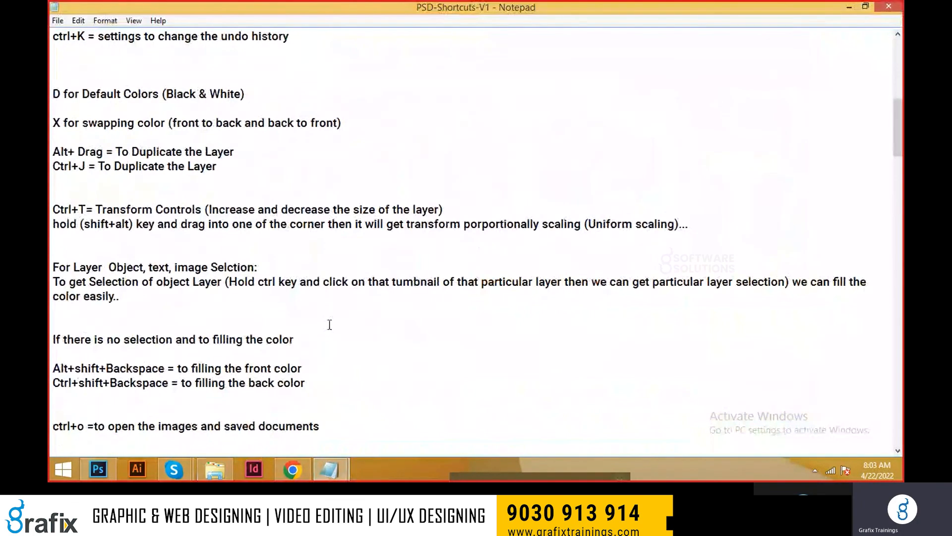
drag(76, 369, 107, 383)
scroll(177, 392, down, 1)
click(139, 379)
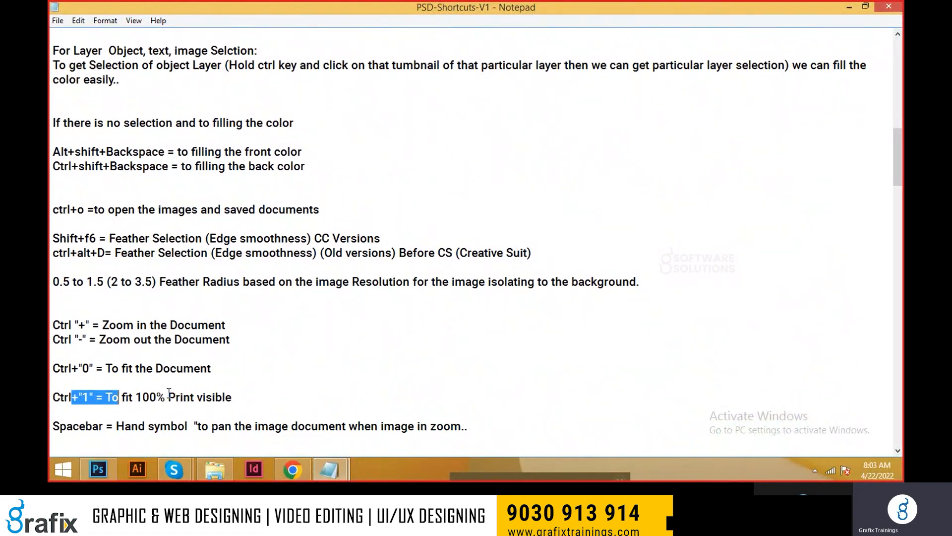
Step: Switch back to Photoshop and enlarge the spade to about twice its size with Free Transform
key(alt+Tab)
key(Tab)
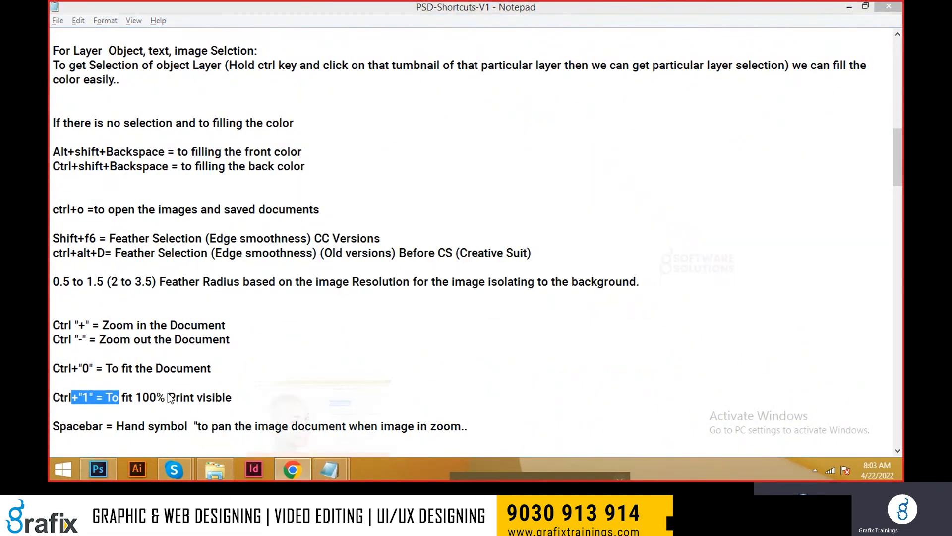
key(alt+Tab)
key(Tab)
key(Tab)
key(Tab)
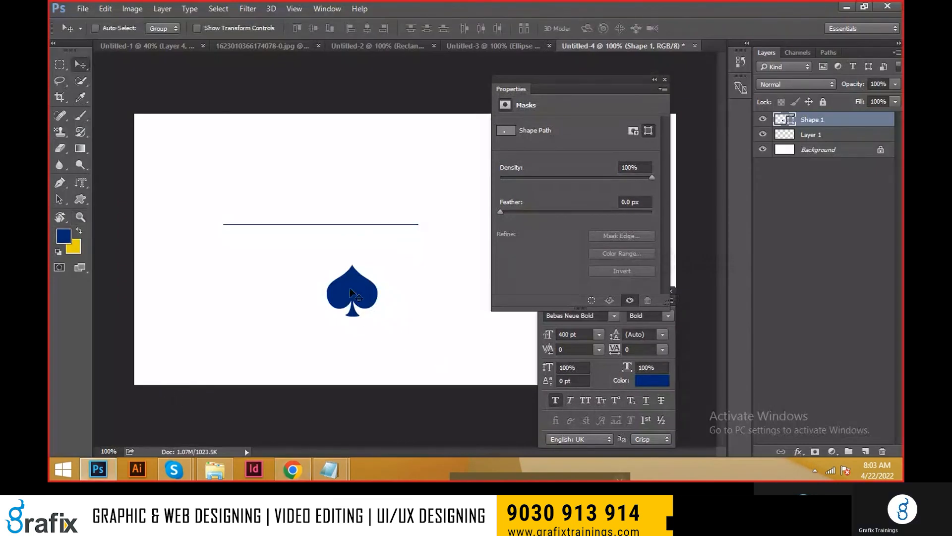
key(ctrl+t)
drag(377, 263, 401, 235)
key(Return)
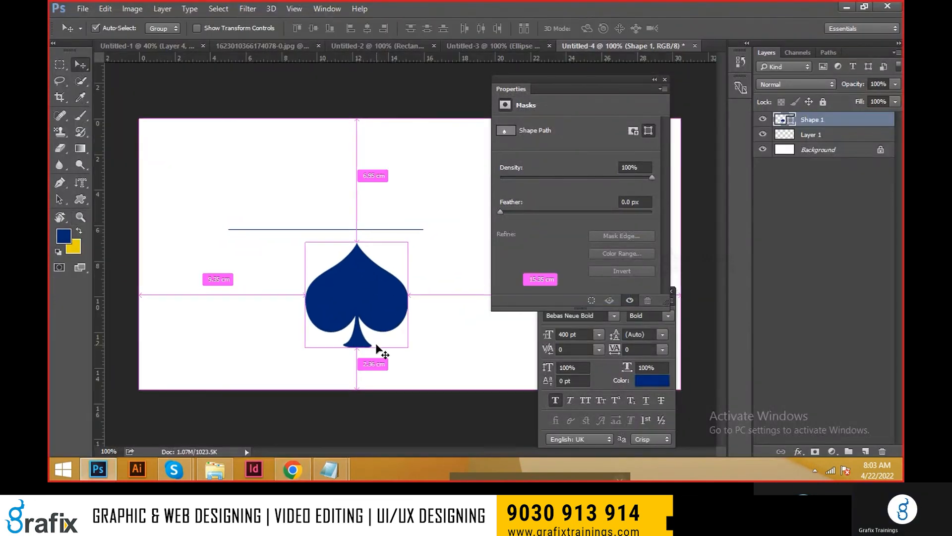
Step: Enlarge the spade proportionally about its center with Free Transform to about 218 × 225 px
key(ctrl+t)
key(ctrl+r)
mouse_move(404, 243)
mouse_down()
mouse_move(440, 215)
mouse_move(419, 240)
mouse_move(448, 233)
mouse_move(395, 257)
mouse_move(407, 241)
mouse_up()
key(Return)
key(ctrl+t)
key(Return)
key(ctrl+t)
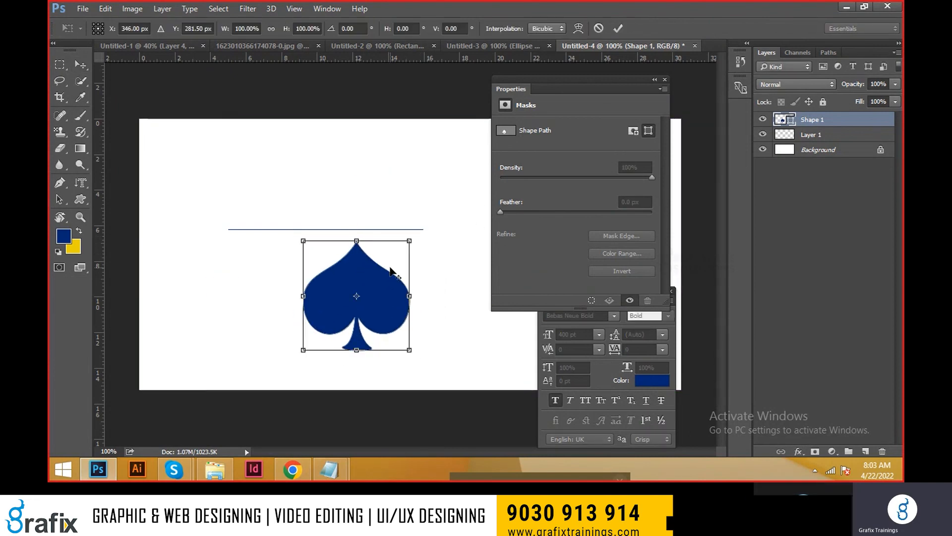
drag(410, 241, 425, 222)
key(Return)
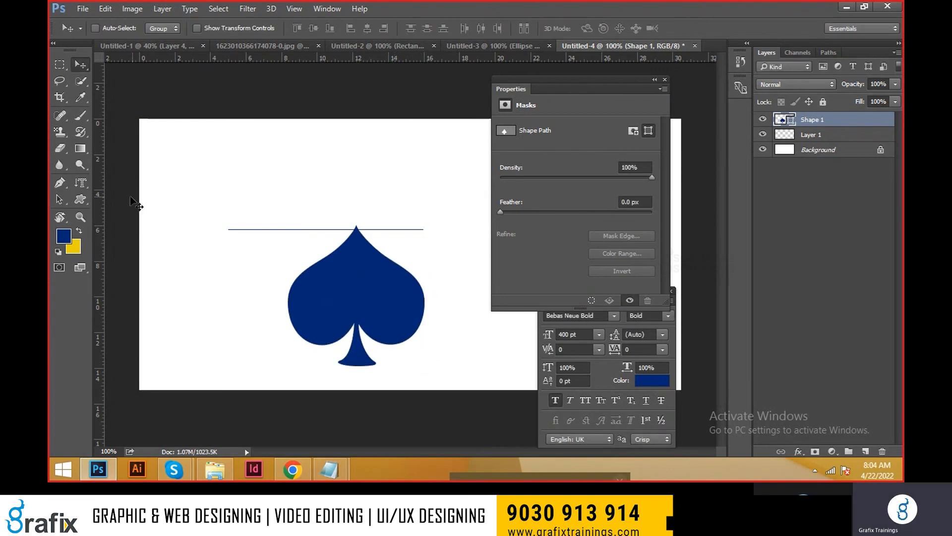
Step: Choose the Custom Shape tool and try scaling the spade down to about 77% about its center with Free Transform
click(88, 201)
right_click(87, 200)
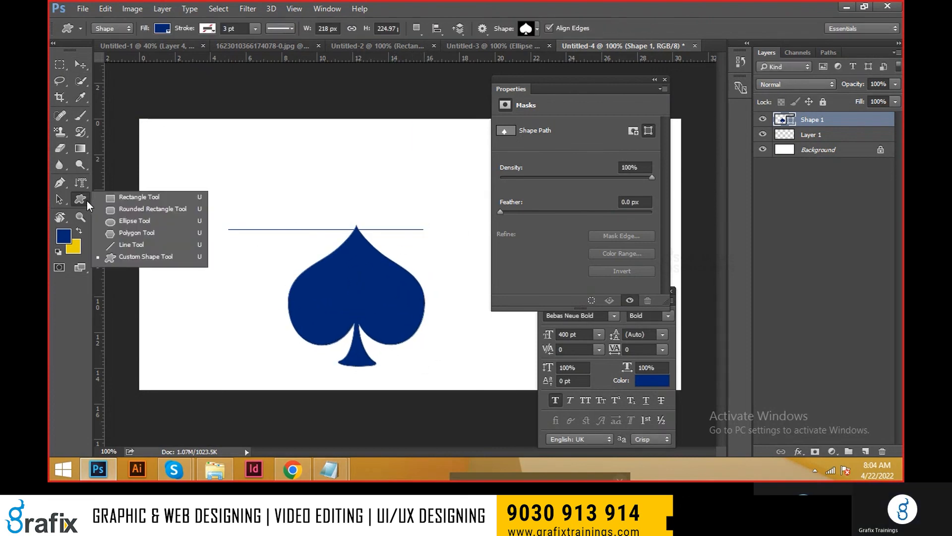
click(132, 255)
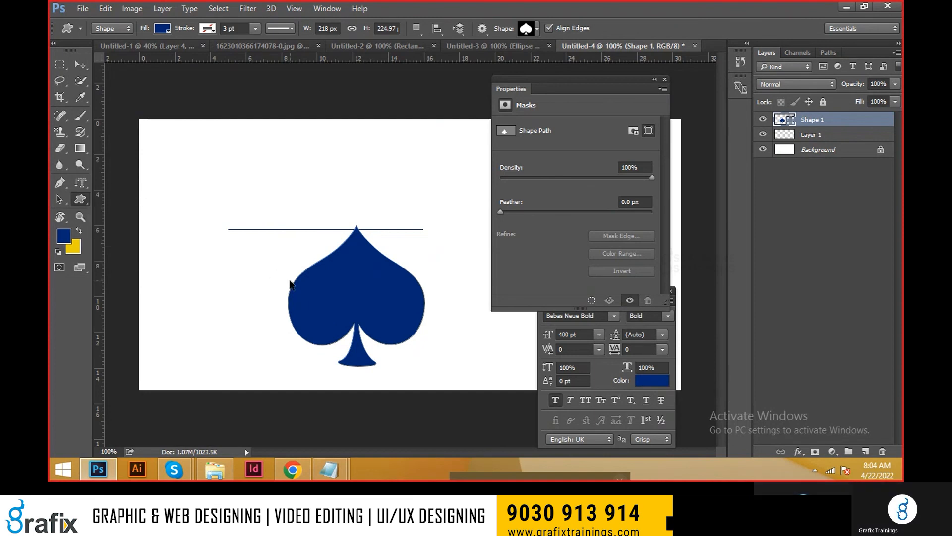
key(ctrl+t)
drag(426, 222, 411, 240)
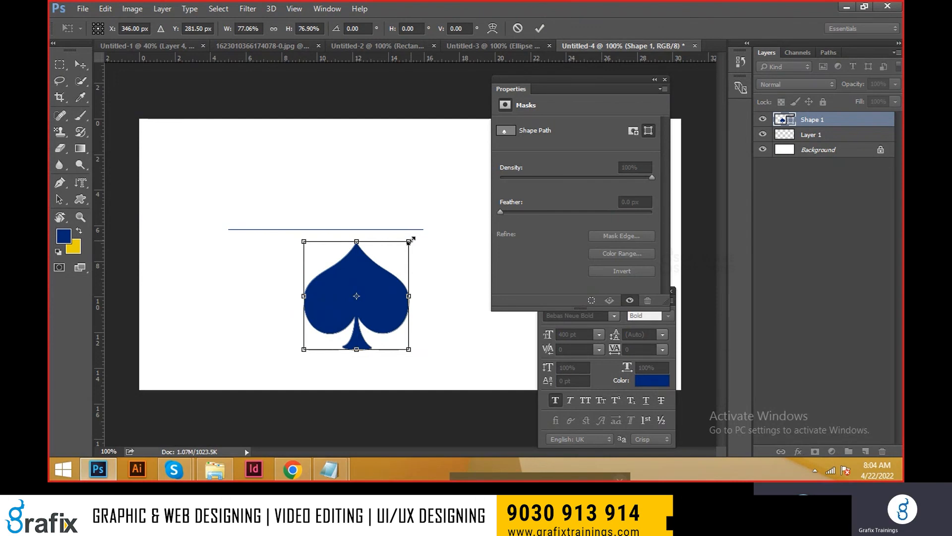
mouse_move(410, 240)
mouse_down()
mouse_move(433, 214)
mouse_move(420, 232)
mouse_up()
key(Return)
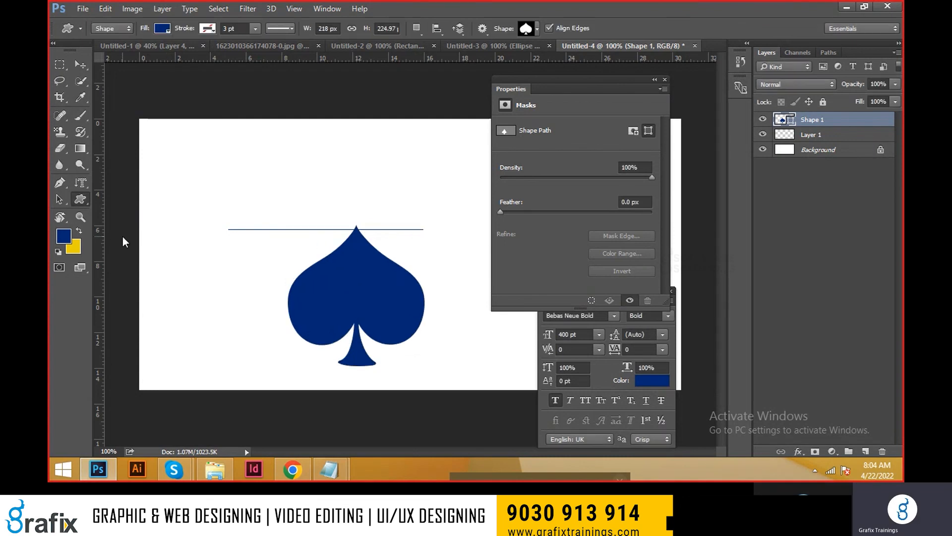
Step: Examine the spade at different magnifications with the Zoom tool and pan the view with the Hand tool
click(81, 217)
drag(301, 294, 275, 269)
right_click(57, 218)
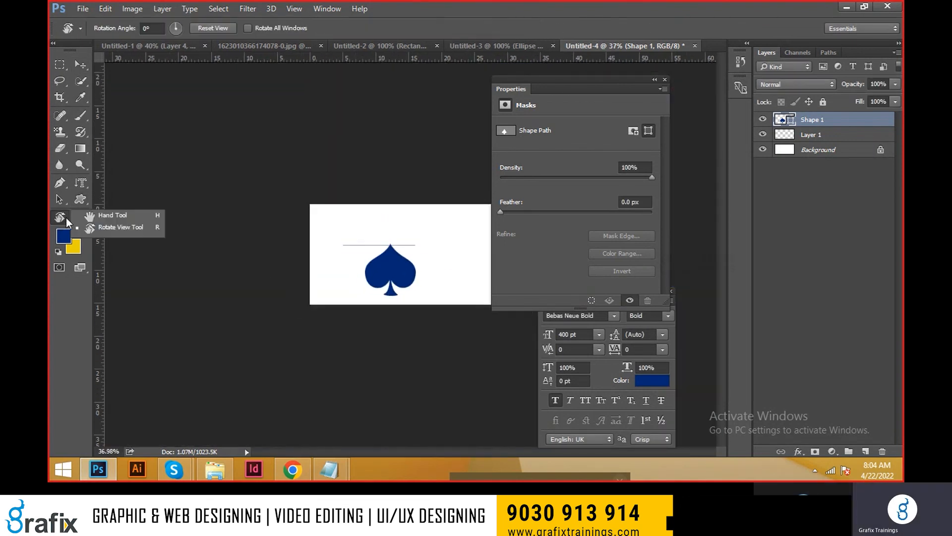
click(124, 218)
drag(321, 248, 253, 260)
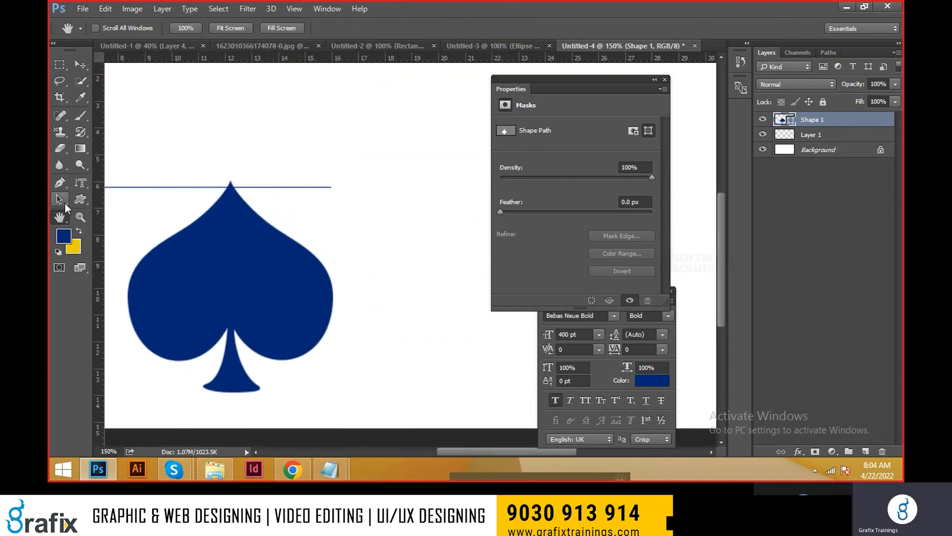
Step: Rotate the canvas view clockwise by about 43° with the Rotate View tool
right_click(60, 217)
click(124, 227)
scroll(249, 251, down, 4)
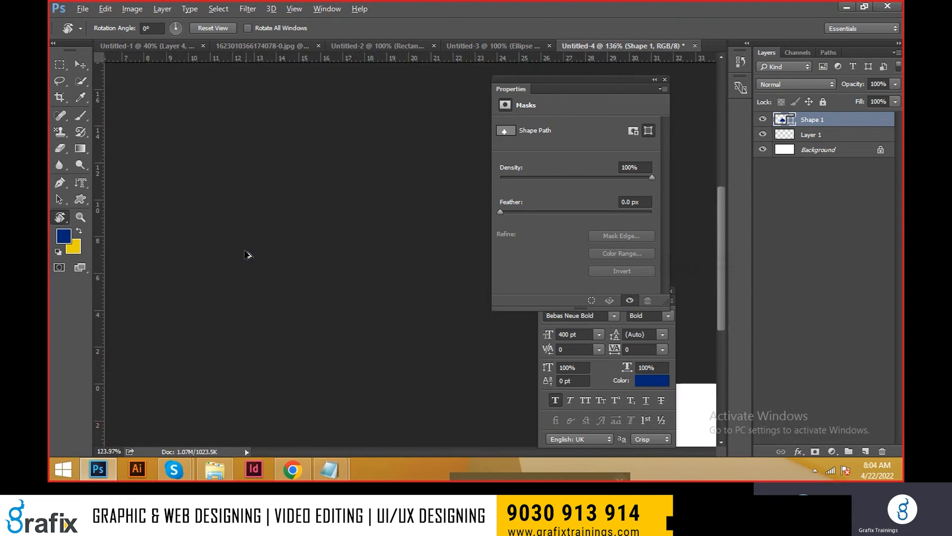
drag(297, 229, 378, 172)
Step: Set the canvas view's rotation angle to 0° and switch to the Move tool
click(152, 27)
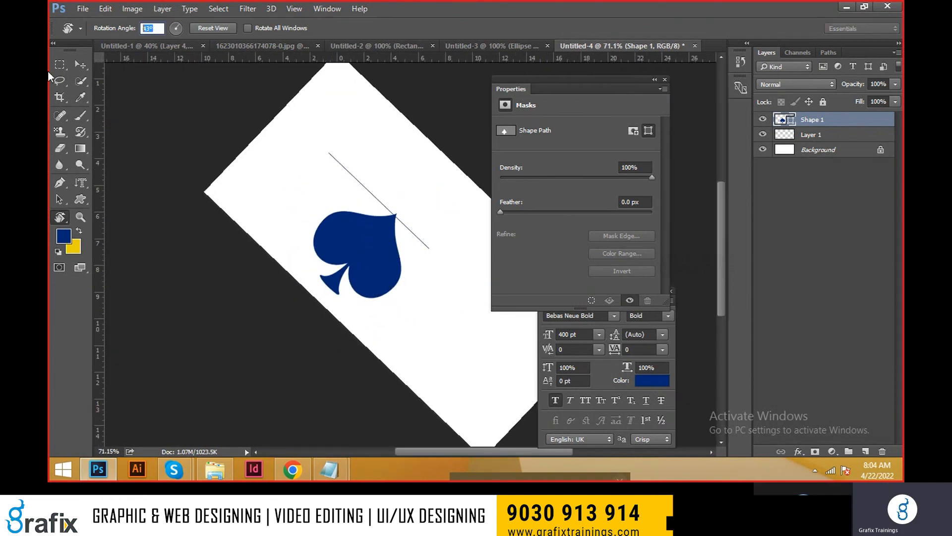
text(0)
key(Return)
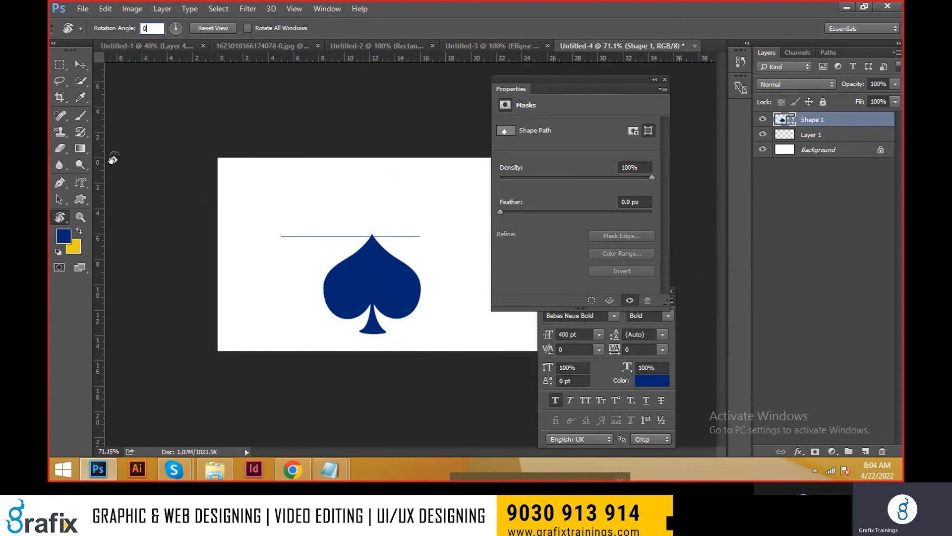
click(81, 64)
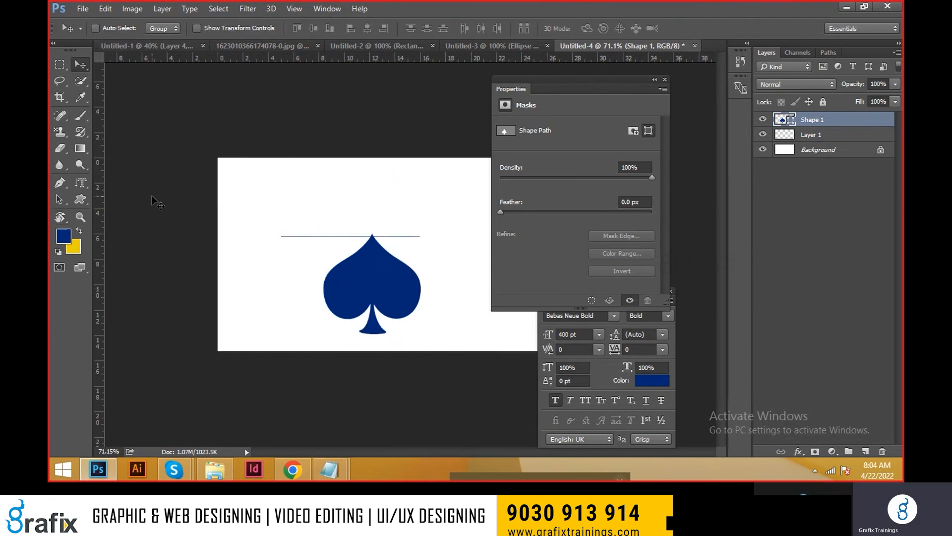